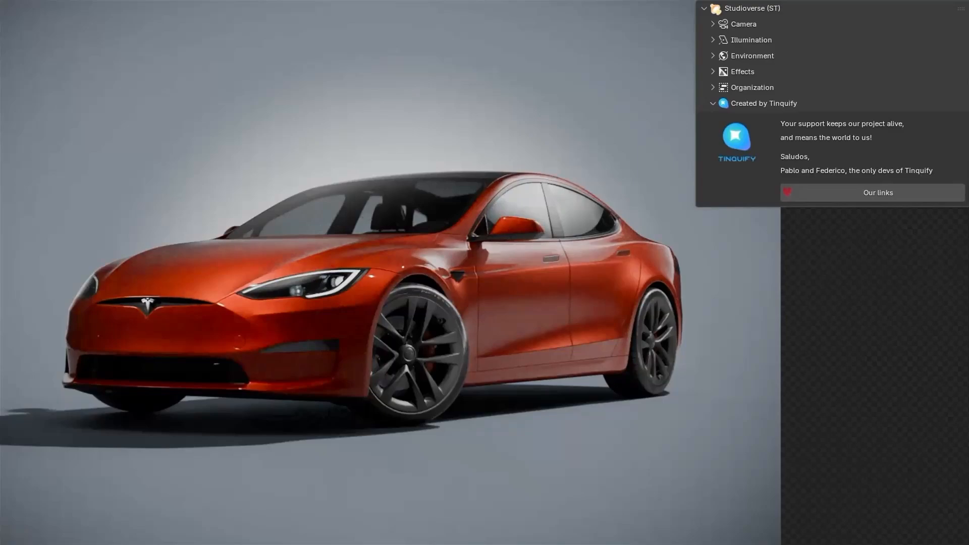
# Step: Review the Studioverse camera settings and the light creation, defaults and preset options
pyautogui.click(732, 24)
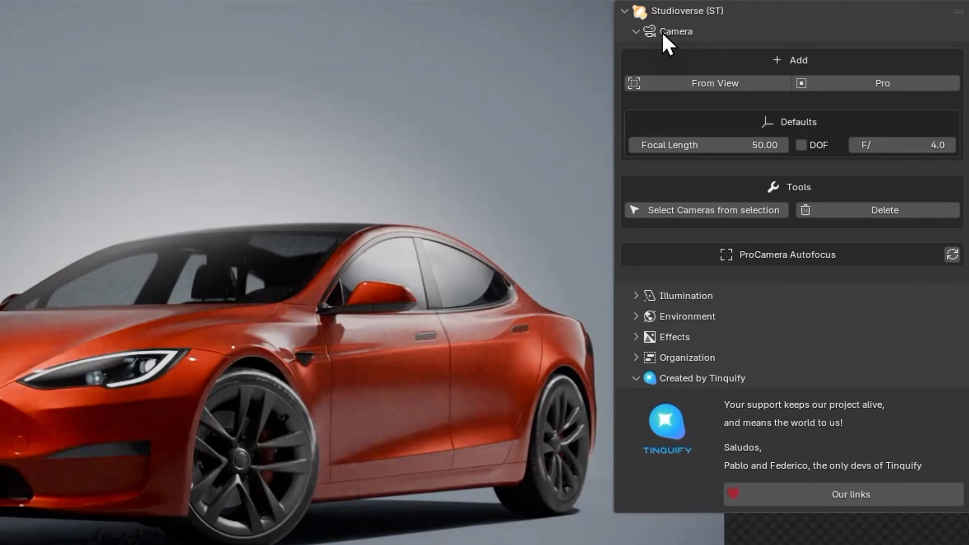
pyautogui.click(672, 32)
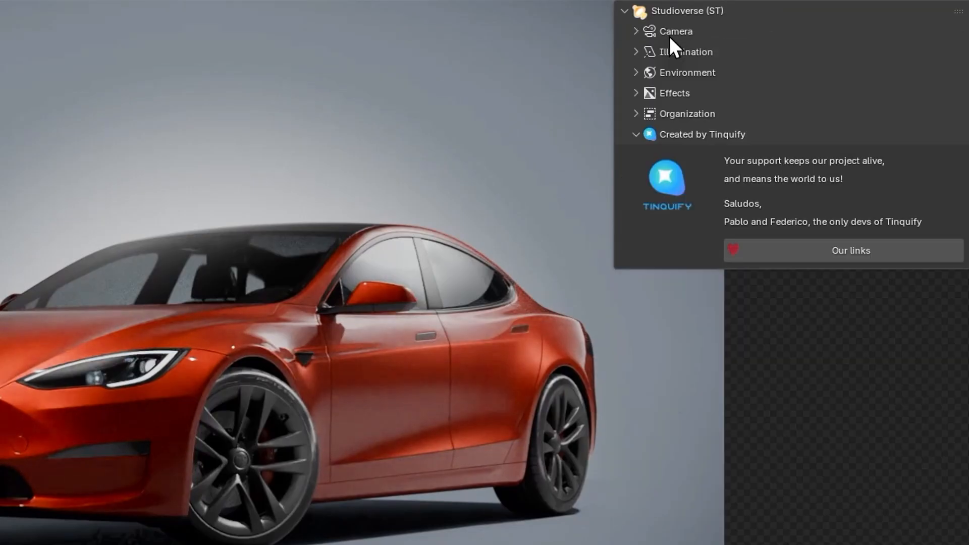
pyautogui.click(674, 52)
pyautogui.click(701, 81)
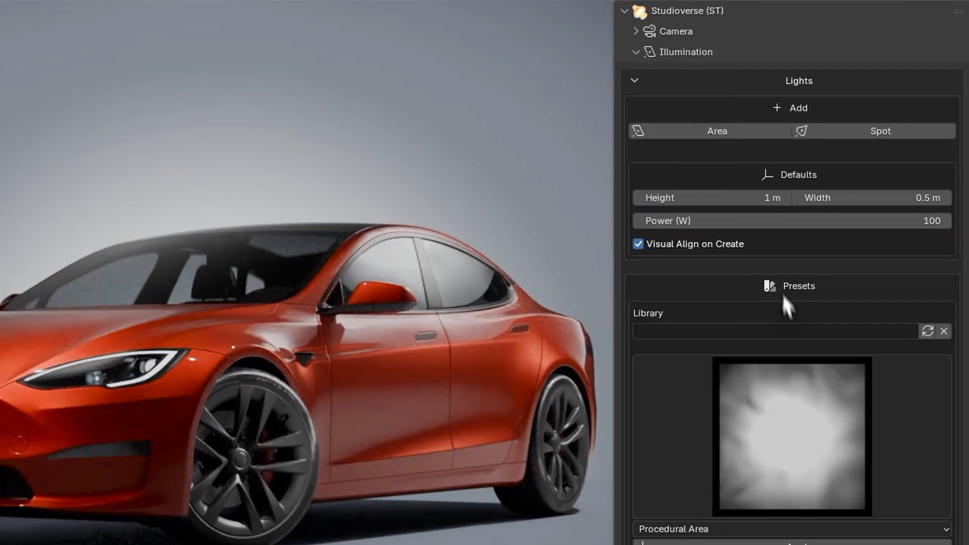
pyautogui.moveTo(794, 346); pyautogui.dragTo(798, 22, button='middle')
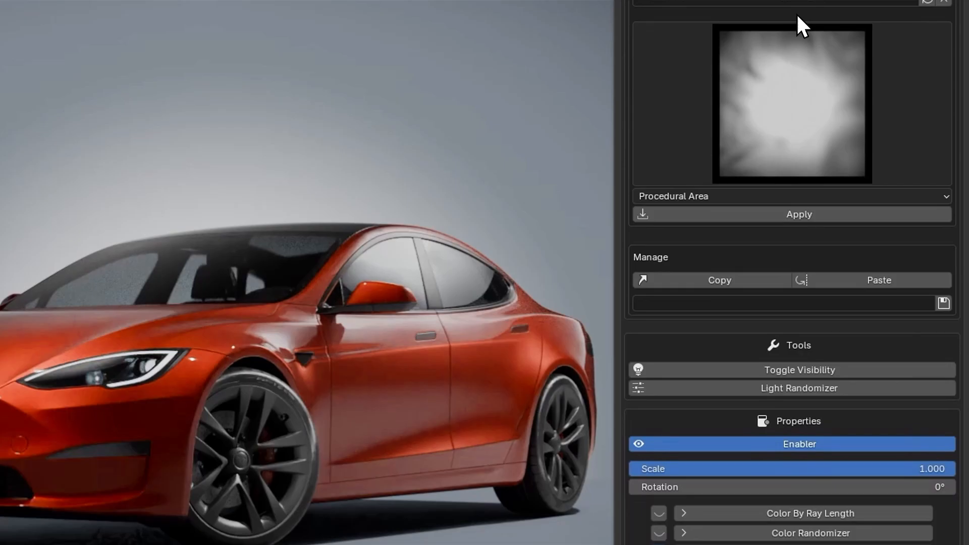
# Step: Choose the soft-edged white circle as the light preset for Procedural Area, and close the Lights section
pyautogui.click(802, 91)
pyautogui.click(920, 371)
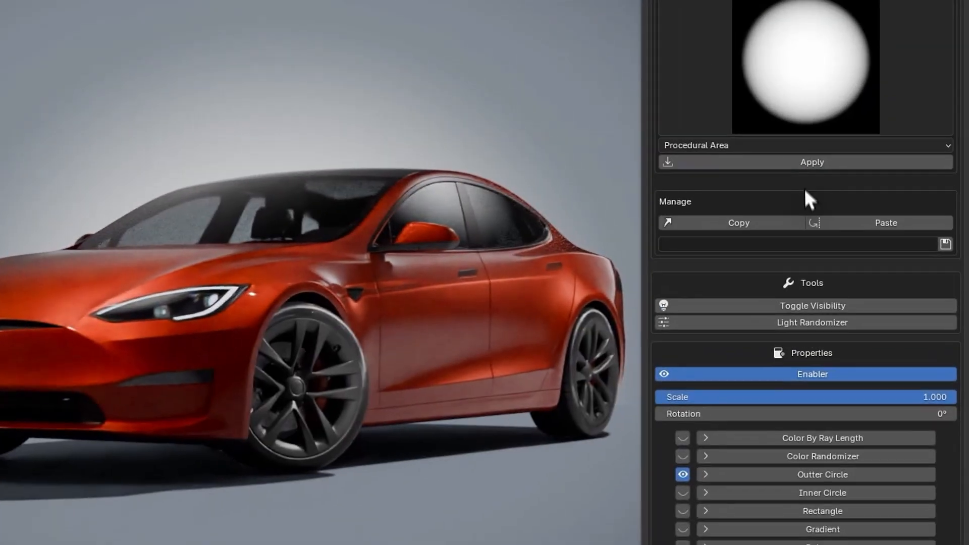
pyautogui.moveTo(803, 186); pyautogui.dragTo(800, 542, button='middle')
pyautogui.click(767, 39)
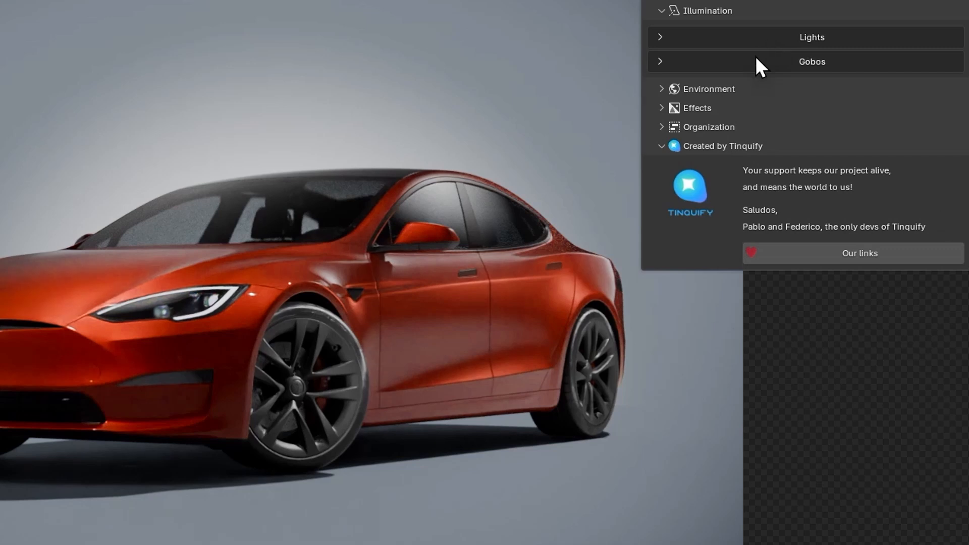
# Step: Browse the tree and foliage images in the gobo preset library
pyautogui.click(756, 60)
pyautogui.click(805, 257)
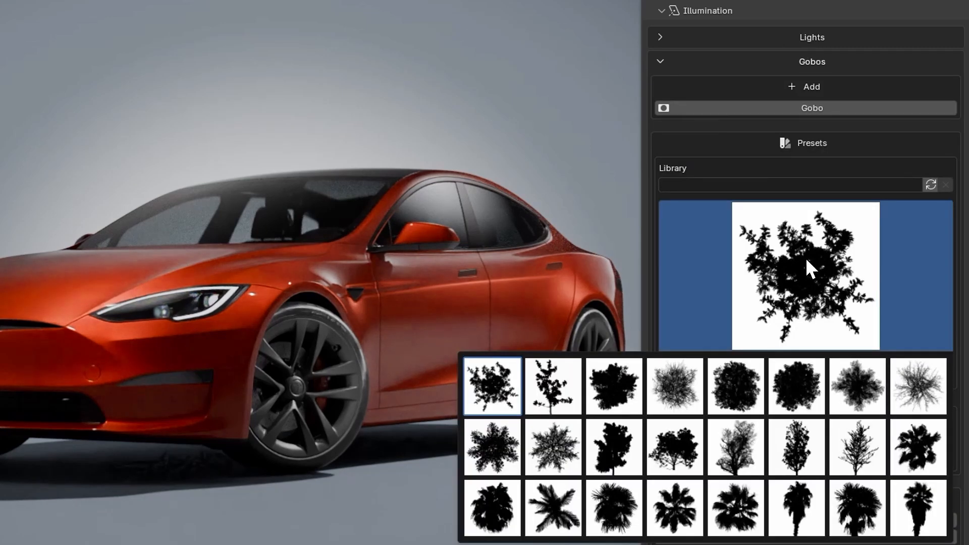
pyautogui.click(748, 61)
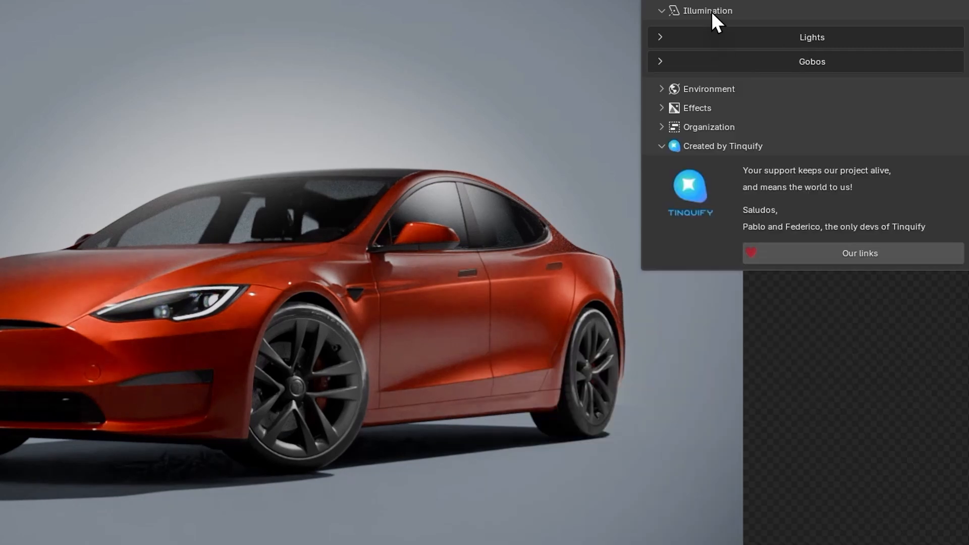
pyautogui.click(710, 11)
# Step: Examine the environment settings for making an HDRI
pyautogui.click(707, 31)
pyautogui.click(733, 76)
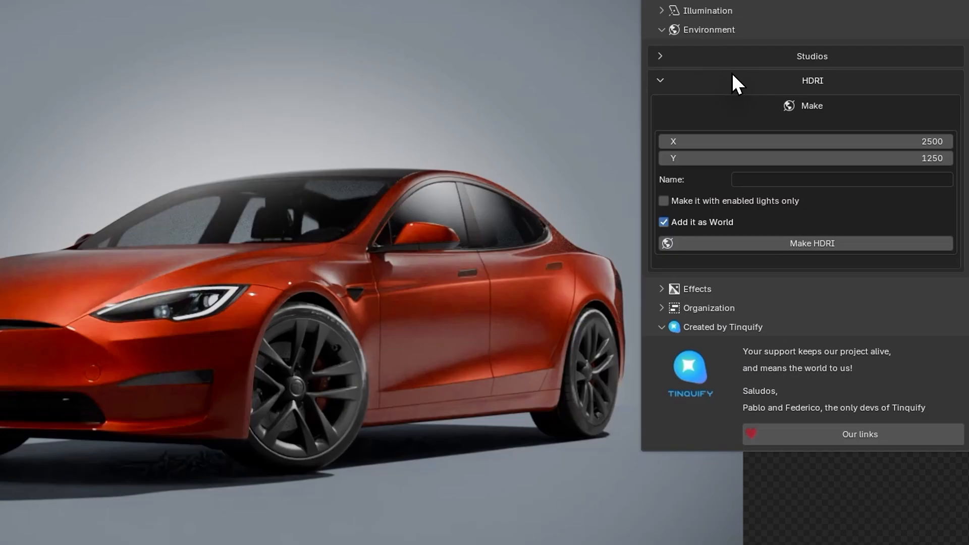
pyautogui.click(727, 78)
pyautogui.click(699, 30)
# Step: Enable the Color Correction, Bloom and Glare effects for the render
pyautogui.click(692, 47)
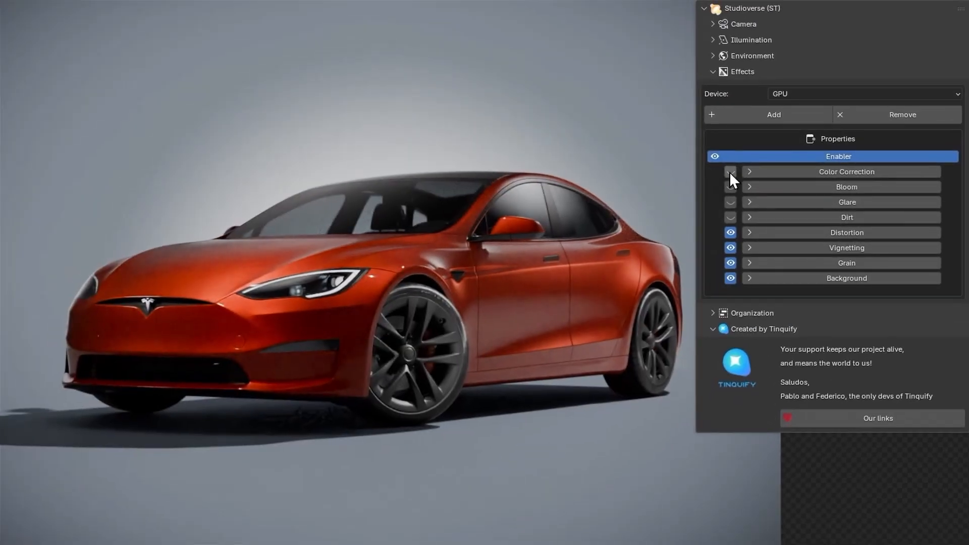
pyautogui.click(684, 169)
pyautogui.click(684, 186)
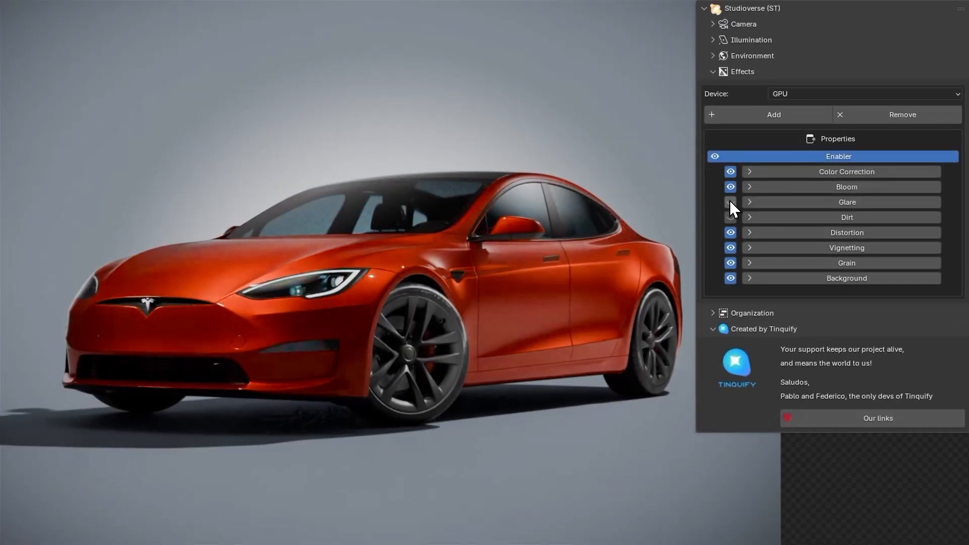
pyautogui.click(684, 205)
# Step: Compare the render with and without effects by disabling them all and enabling them again
pyautogui.click(726, 157)
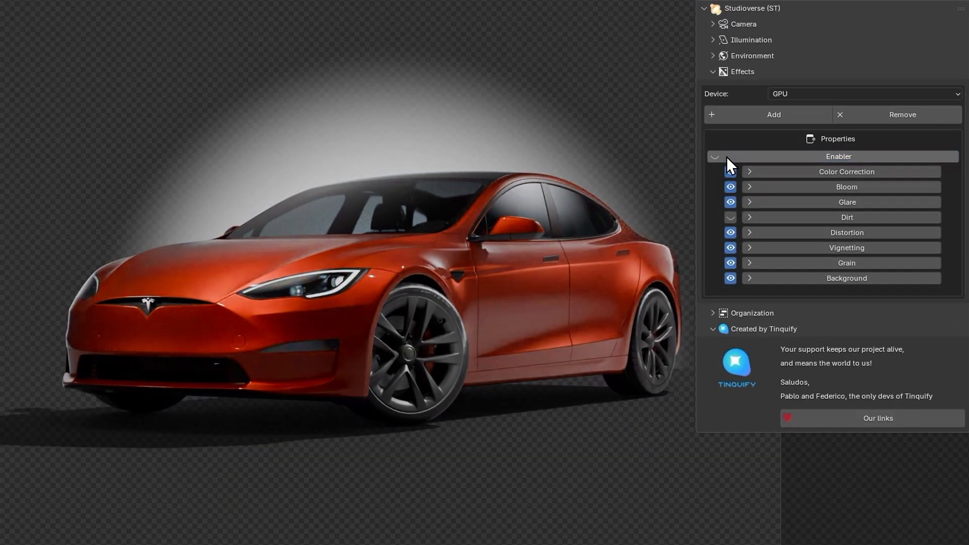
pyautogui.click(727, 157)
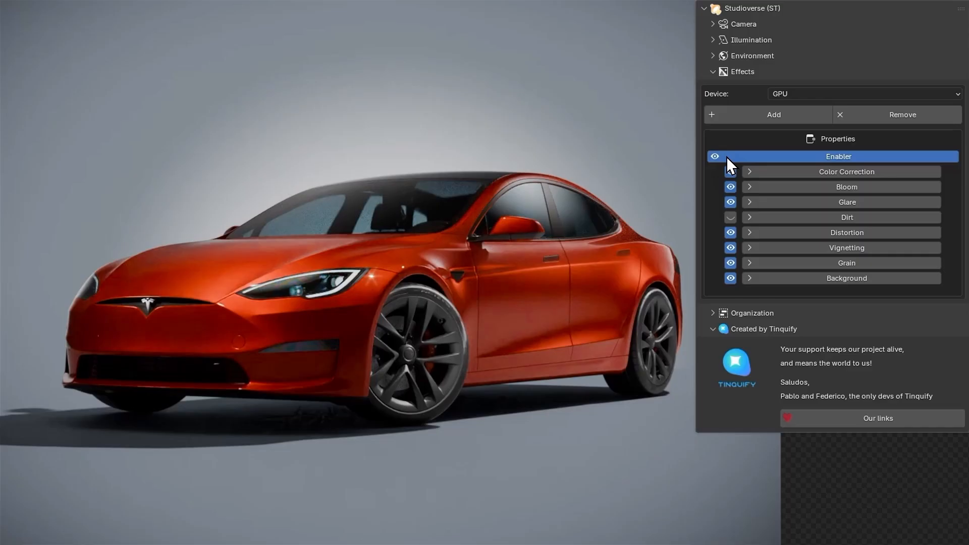
pyautogui.click(727, 72)
# Step: Examine the Shot Manager's list of Tesla S Plaid shots and its shot properties
pyautogui.click(728, 87)
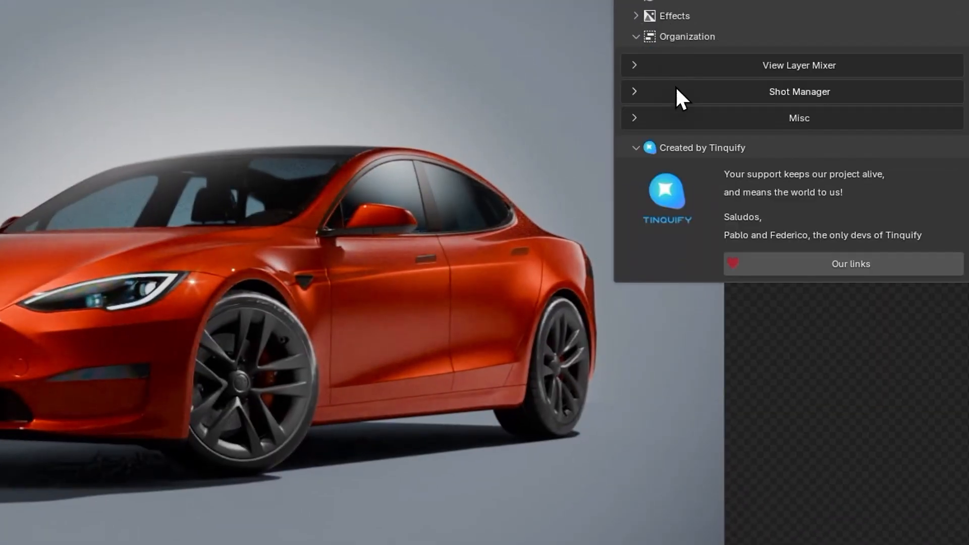
pyautogui.click(677, 94)
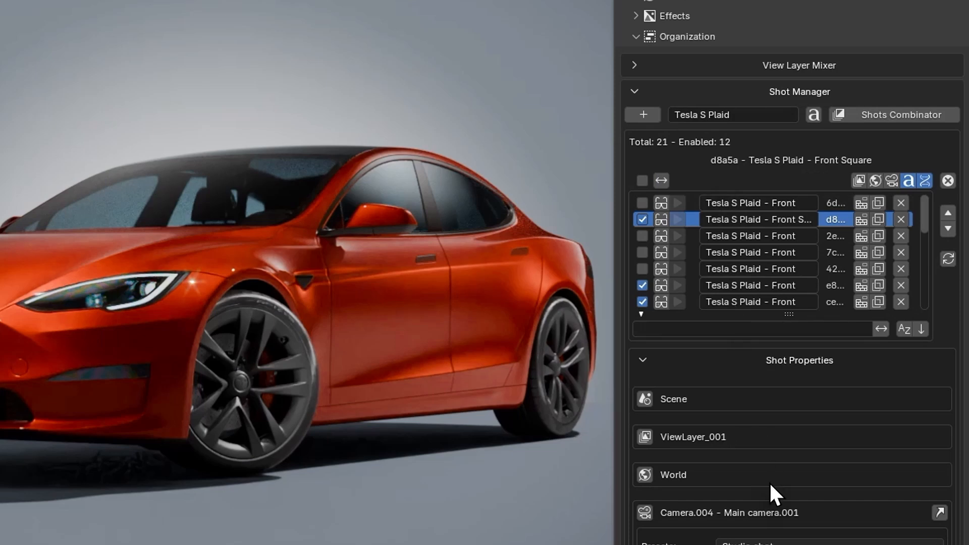
pyautogui.scroll(-5, 771, 414)
pyautogui.moveTo(770, 329); pyautogui.dragTo(783, 132, button='middle')
pyautogui.moveTo(781, 339); pyautogui.dragTo(778, 460, button='middle')
pyautogui.moveTo(775, 189); pyautogui.dragTo(776, 442, button='middle')
pyautogui.click(690, 92)
pyautogui.click(669, 39)
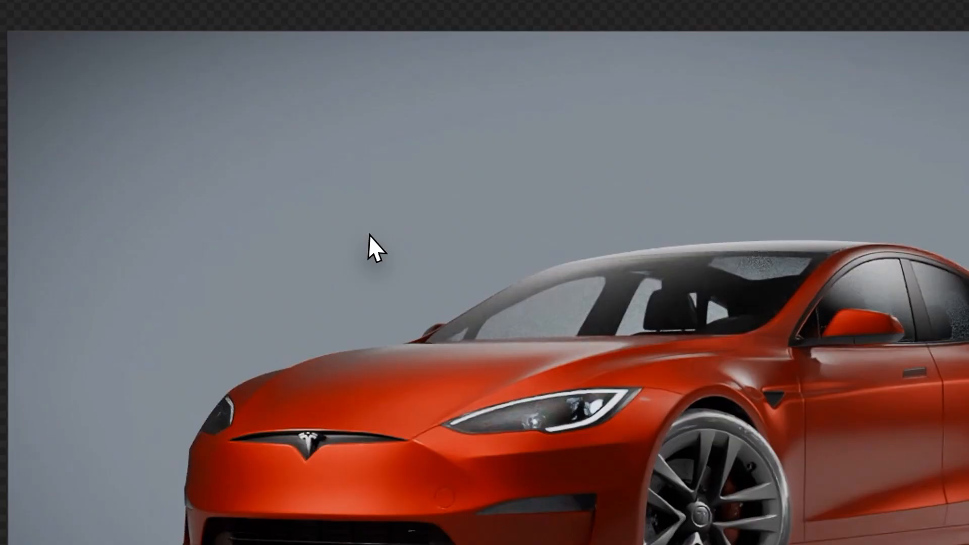
# Step: Review the light types available for creation and the quick tools for cameras, lights and gobos
pyautogui.hotkey('shift', 's')
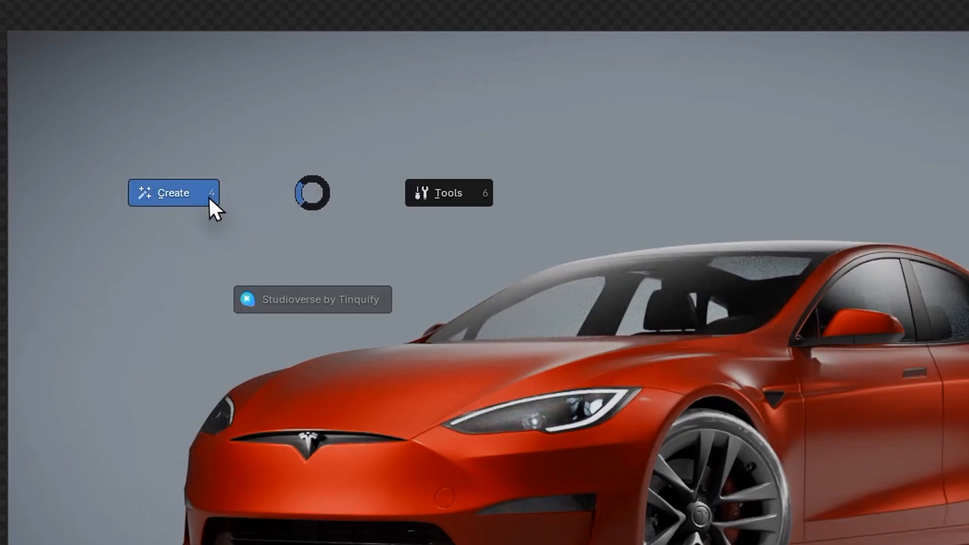
pyautogui.click(208, 197)
pyautogui.click(325, 199)
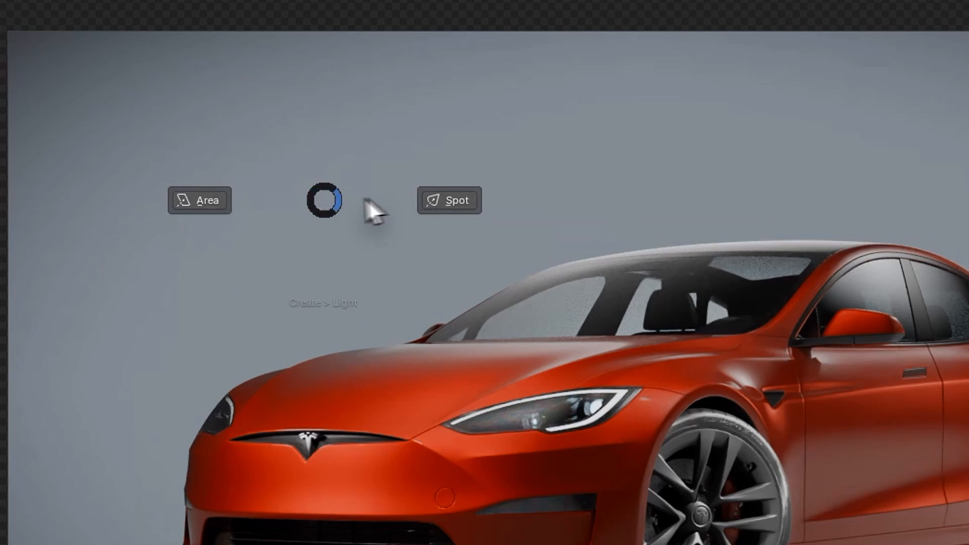
pyautogui.press('Escape')
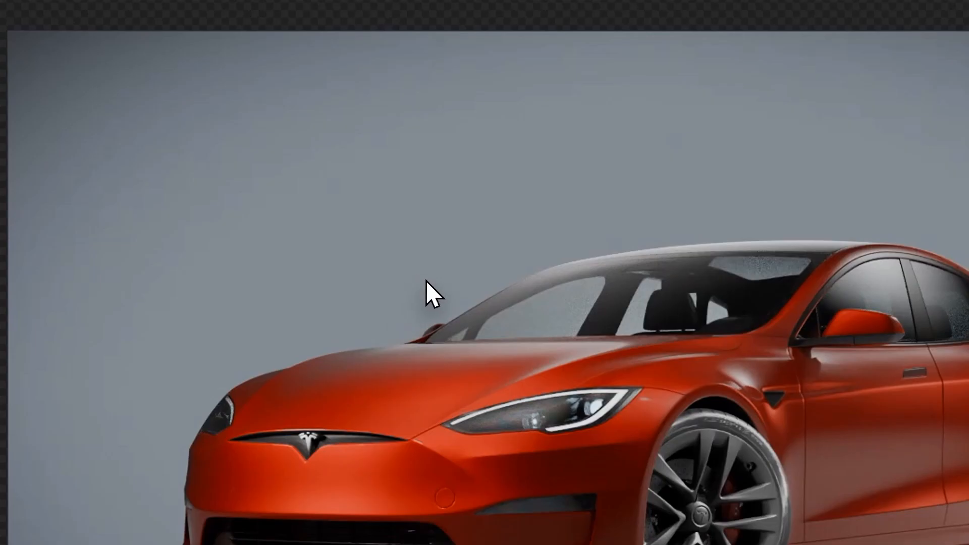
pyautogui.hotkey('shift', 'q')
pyautogui.click(441, 196)
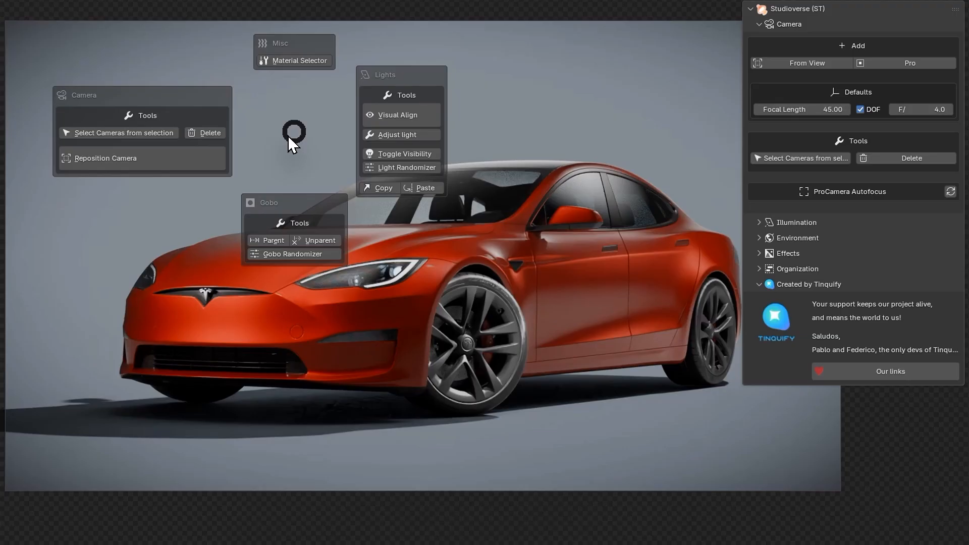
pyautogui.click(288, 136)
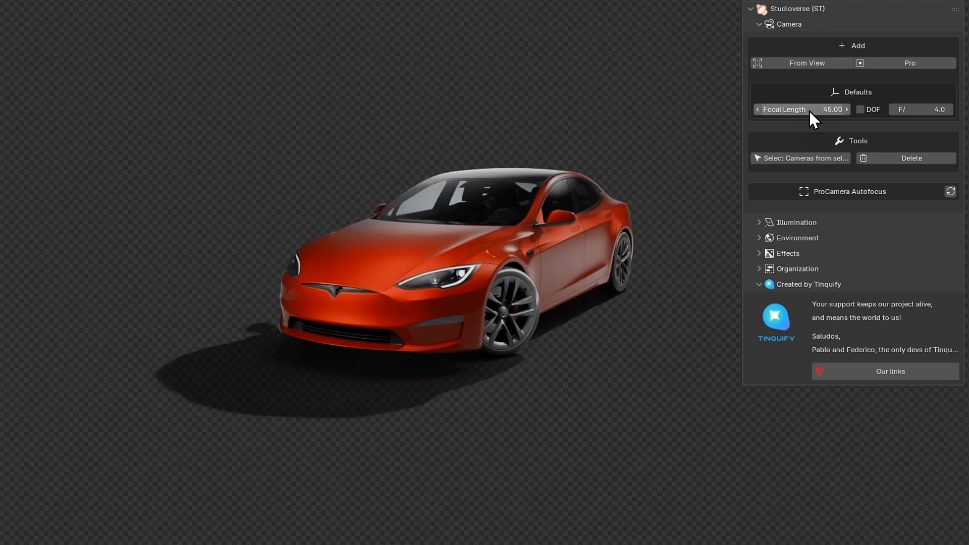
# Step: Enable depth of field in the camera defaults and create a new camera framing the car
pyautogui.click(860, 110)
pyautogui.hotkey('alt', 's')
pyautogui.click(250, 157)
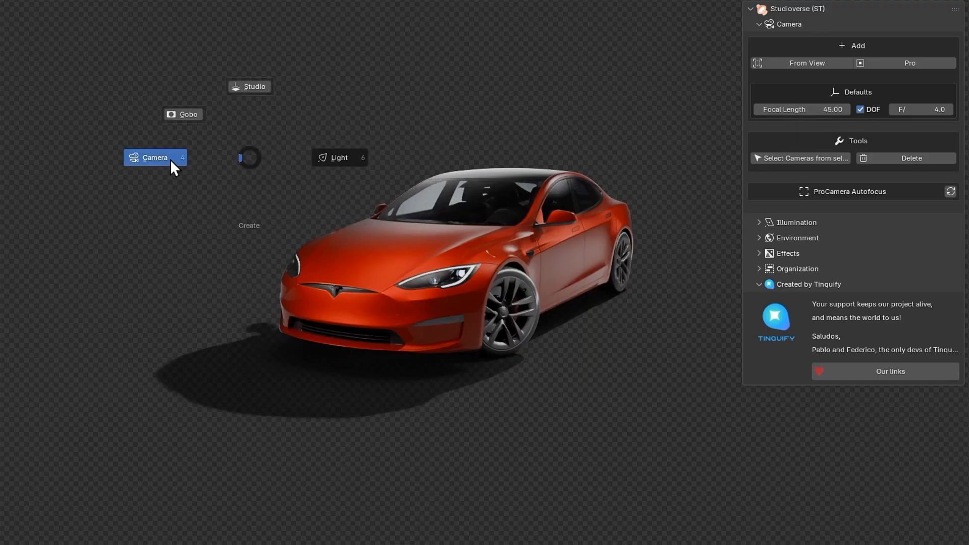
pyautogui.click(171, 159)
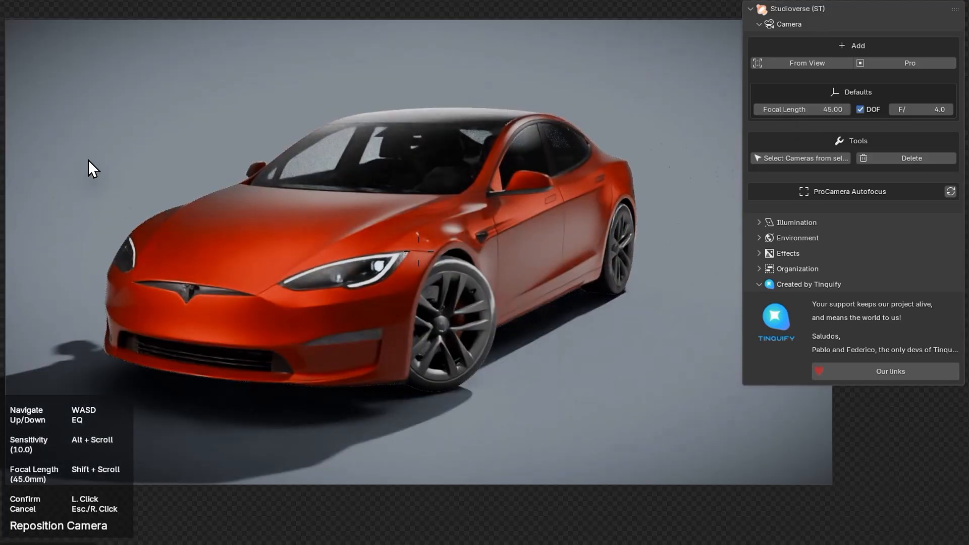
# Step: Reposition the new camera closer to the car with a sensitivity of 3.0 and a 39 mm focal length
pyautogui.keyDown('alt'); pyautogui.scroll(-7, 88, 160); pyautogui.keyUp('alt')
pyautogui.keyDown('shift'); pyautogui.scroll(-6, 88, 159); pyautogui.keyUp('shift')
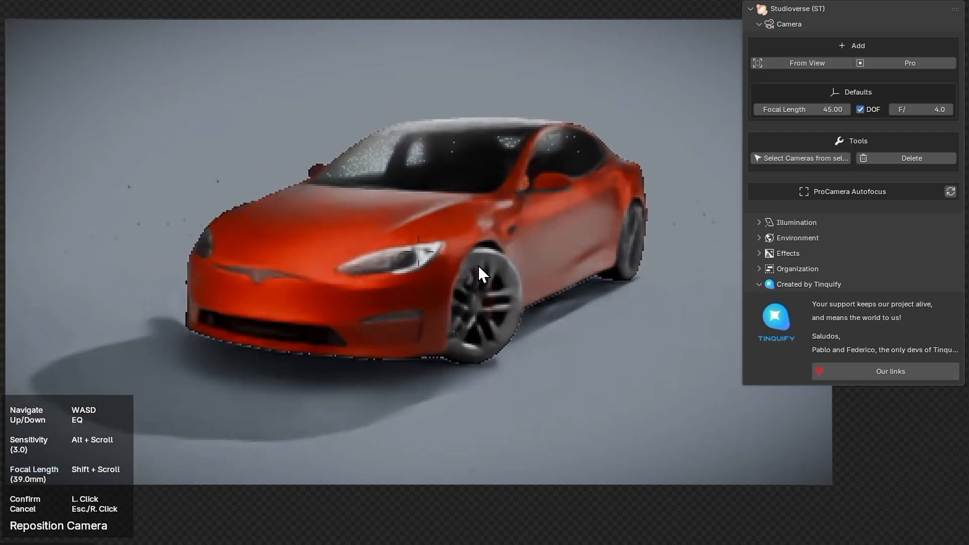
pyautogui.press('w')
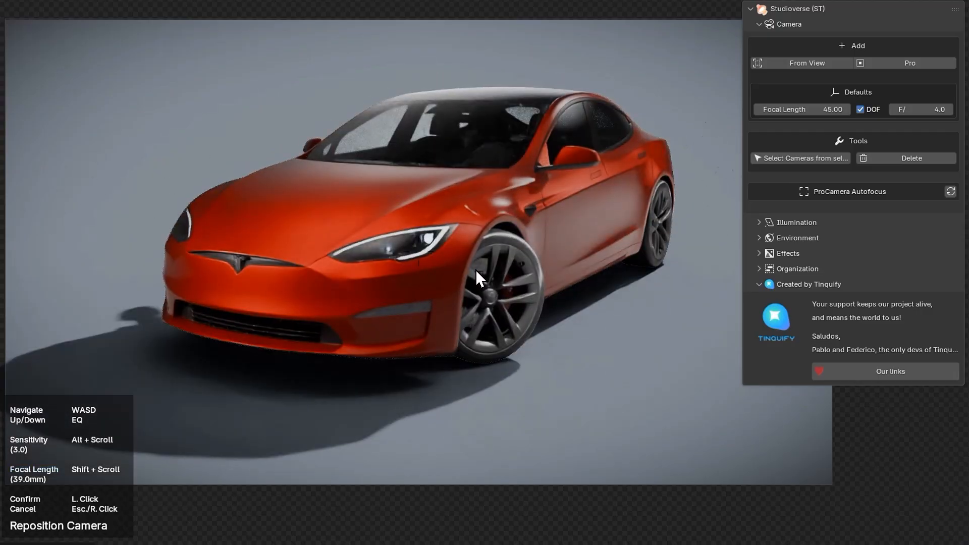
pyautogui.click(476, 269)
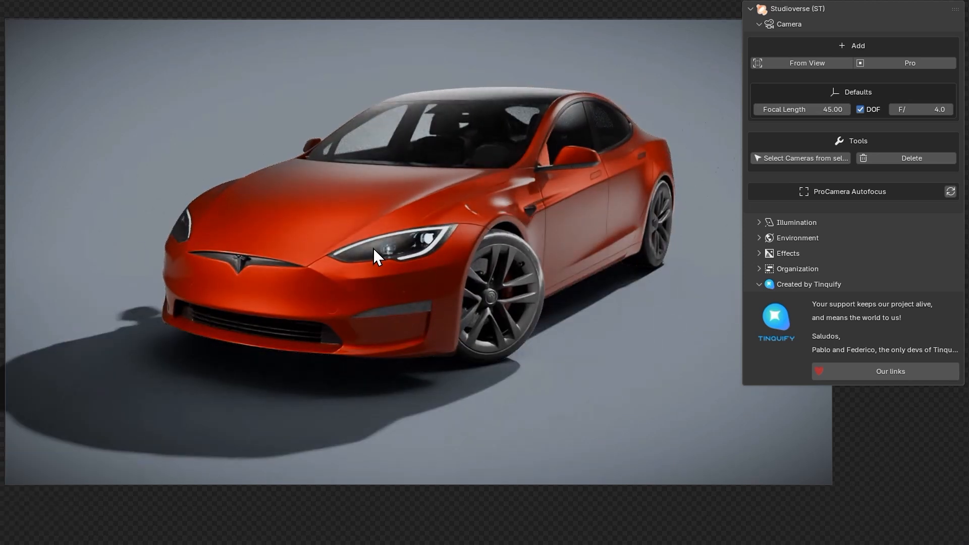
# Step: Add an area light and visually align its reflection on the car's hood
pyautogui.hotkey('alt', 's')
pyautogui.click(178, 141)
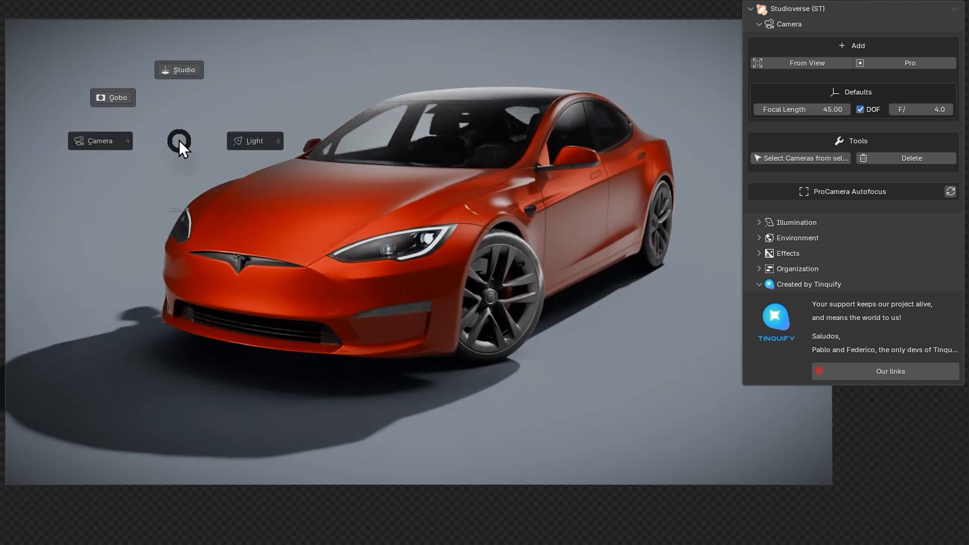
pyautogui.click(257, 148)
pyautogui.click(172, 147)
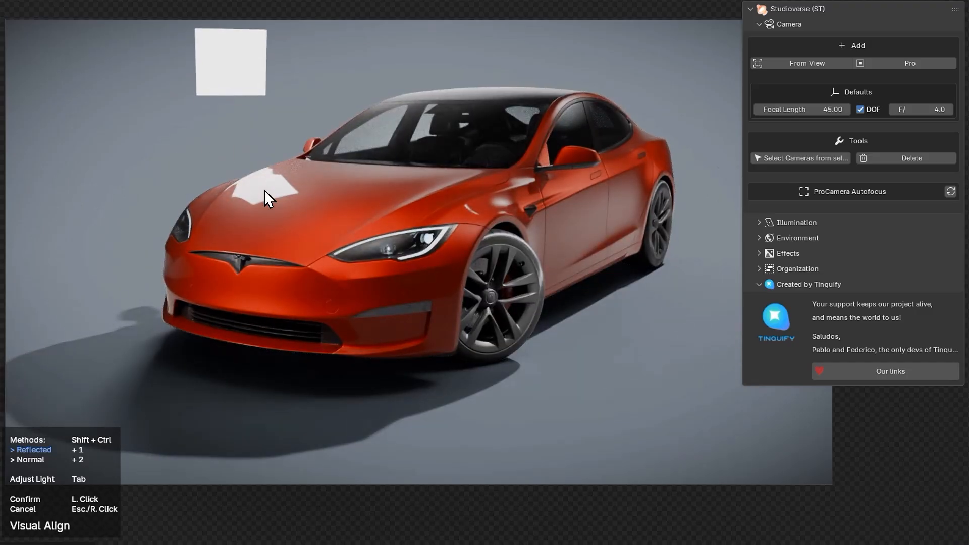
# Step: Adjust the area light to 19.3 W brightness, 1.0 m size and 1.9 m distance
pyautogui.press('Tab')
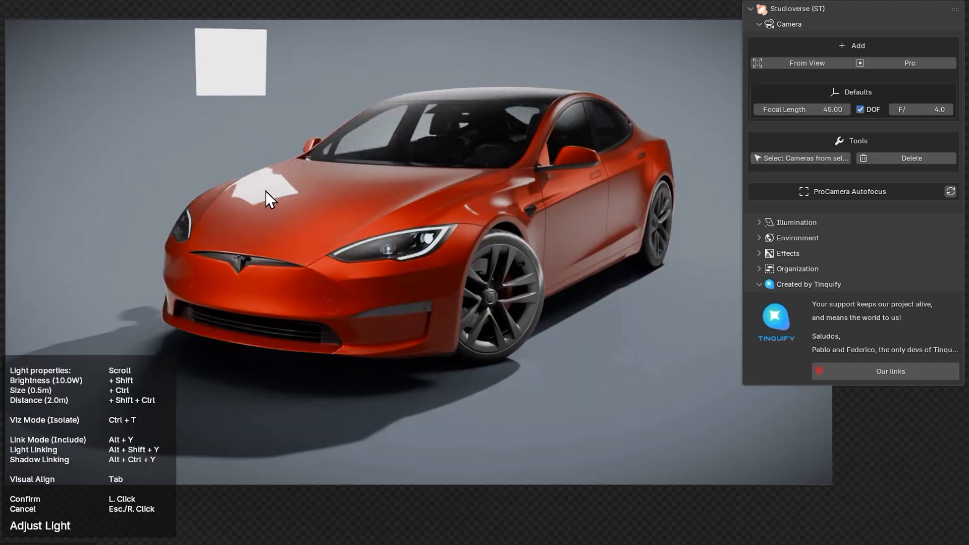
pyautogui.scroll(-5, 268, 199)
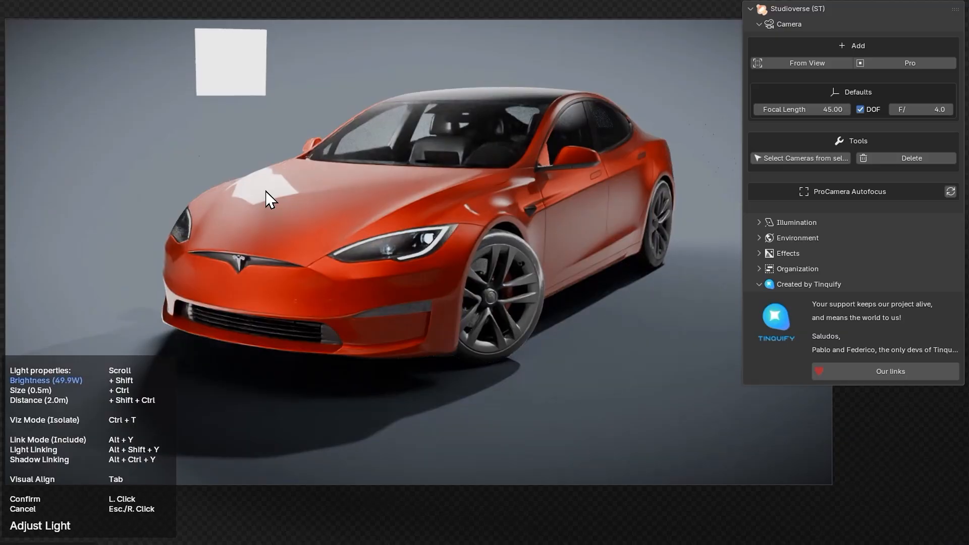
pyautogui.keyDown('ctrl'); pyautogui.scroll(5, 268, 199); pyautogui.keyUp('ctrl')
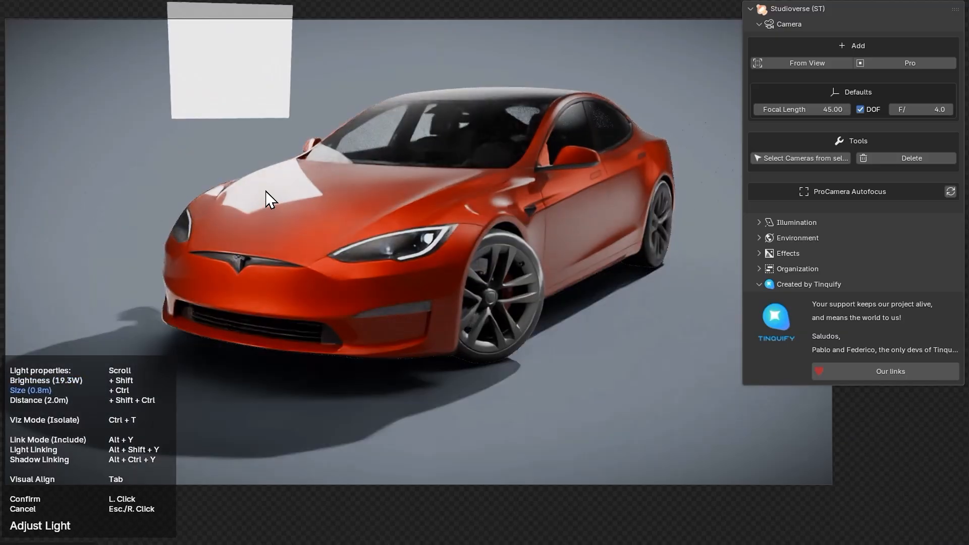
pyautogui.keyDown('ctrl'); pyautogui.keyDown('shift'); pyautogui.scroll(3, 268, 198); pyautogui.keyUp('shift'); pyautogui.keyUp('ctrl')
pyautogui.keyDown('ctrl'); pyautogui.keyDown('shift'); pyautogui.scroll(-4, 267, 198); pyautogui.keyUp('shift'); pyautogui.keyUp('ctrl')
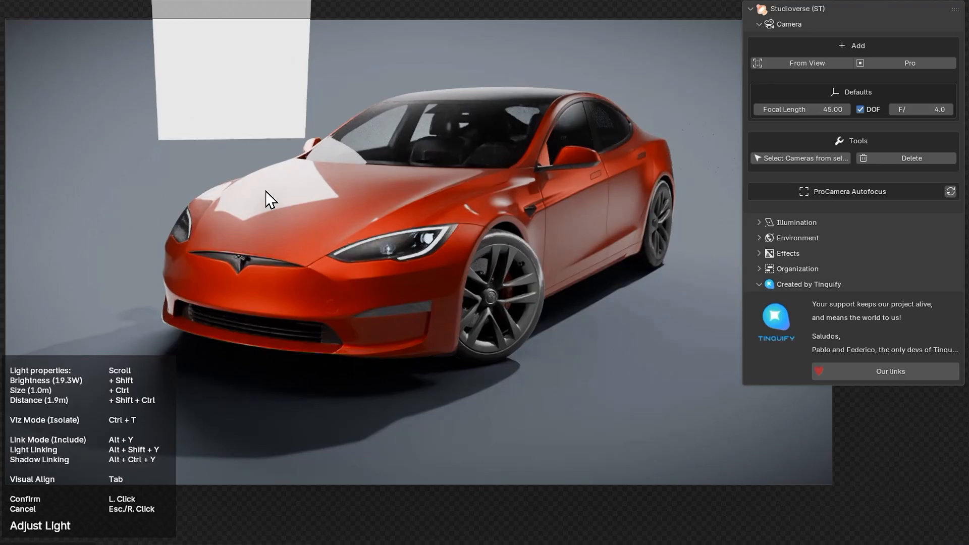
# Step: Realign the area light's reflection on the car's hood and set its brightness to 21.0 W, size to 1.3 m and distance to 2.0 m
pyautogui.press('Tab')
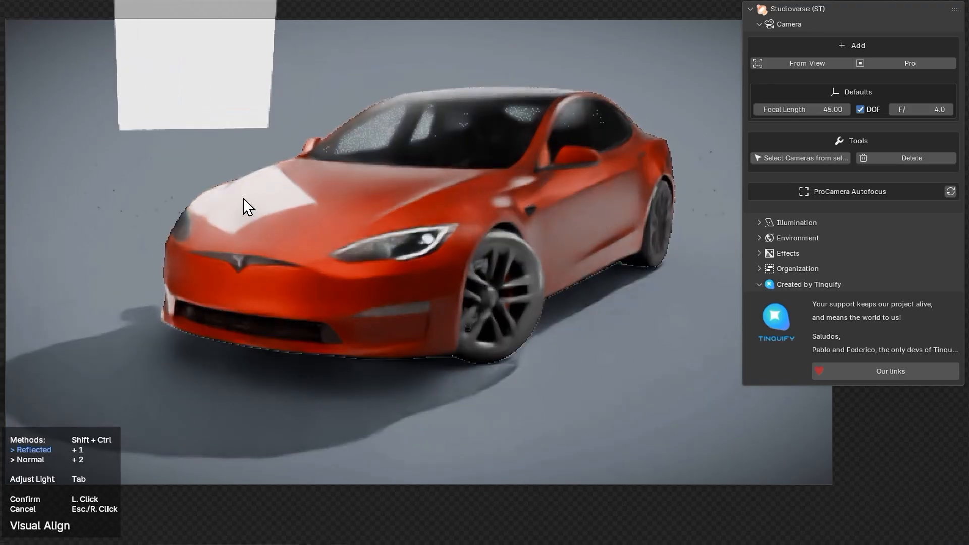
pyautogui.press('Tab')
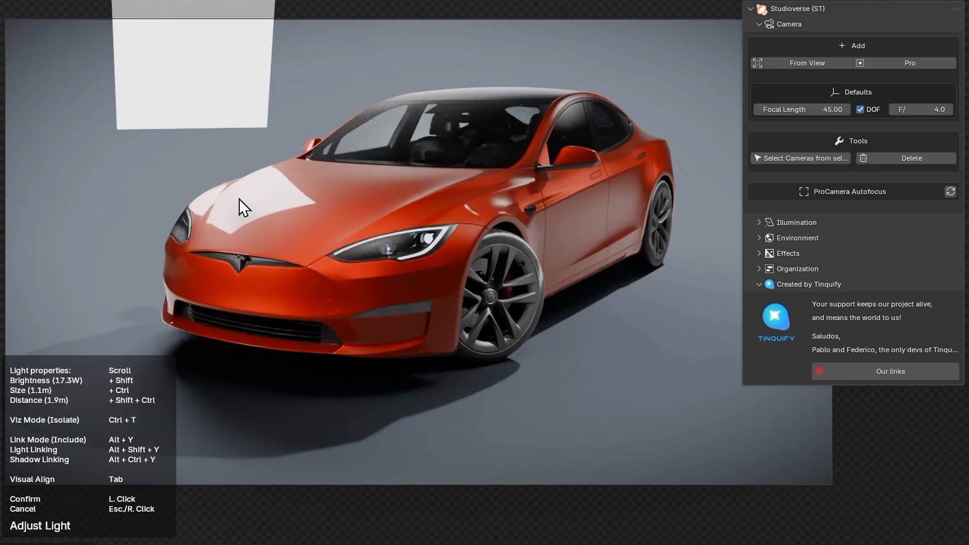
pyautogui.keyDown('ctrl'); pyautogui.keyDown('shift'); pyautogui.scroll(1, 239, 198); pyautogui.keyUp('shift'); pyautogui.keyUp('ctrl')
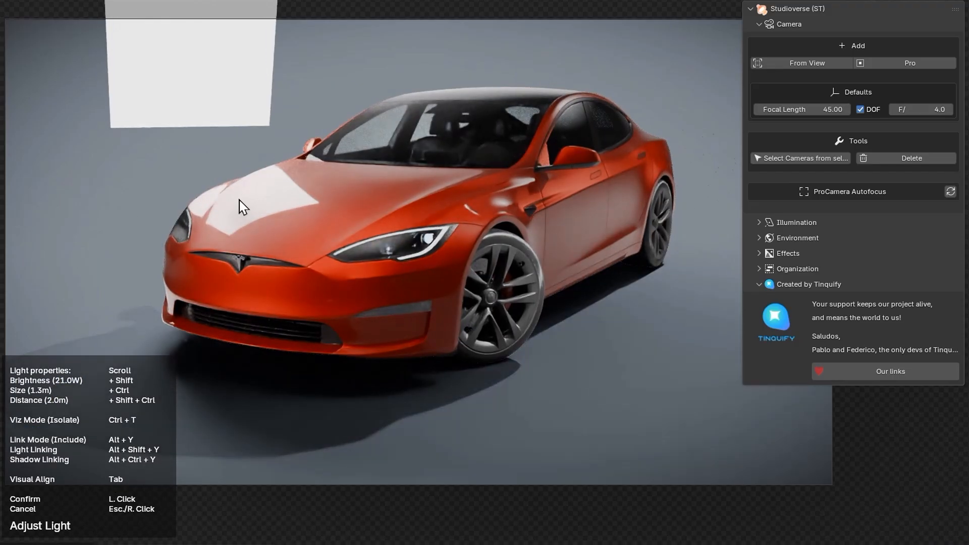
pyautogui.click(238, 199)
# Step: Apply a rounded-rectangle, soft-edged gradient preset from the Procedural Area library to the area light
pyautogui.click(789, 23)
pyautogui.click(795, 39)
pyautogui.click(834, 283)
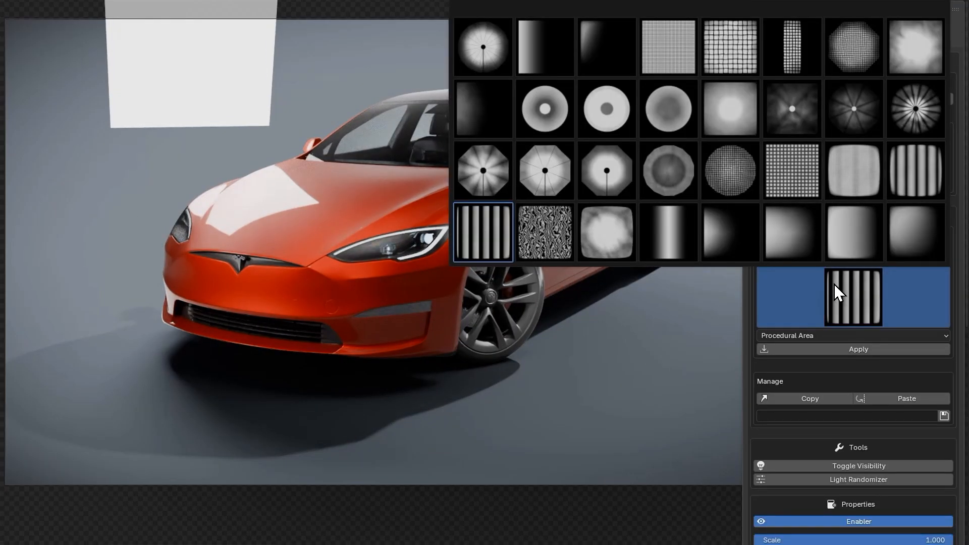
pyautogui.click(850, 231)
pyautogui.click(843, 350)
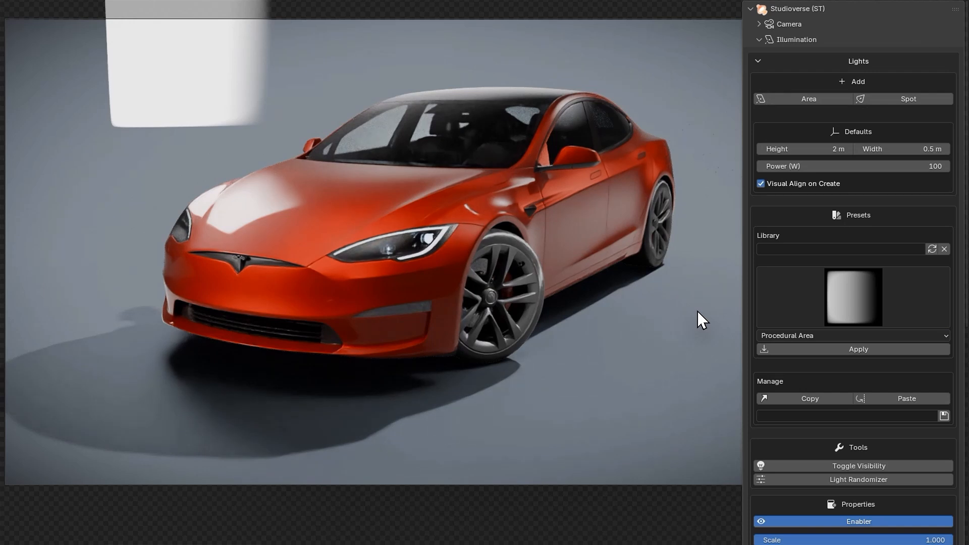
# Step: Apply the round, soft-edged preset with a bright center from the Procedural Area library to the area light
pyautogui.click(844, 301)
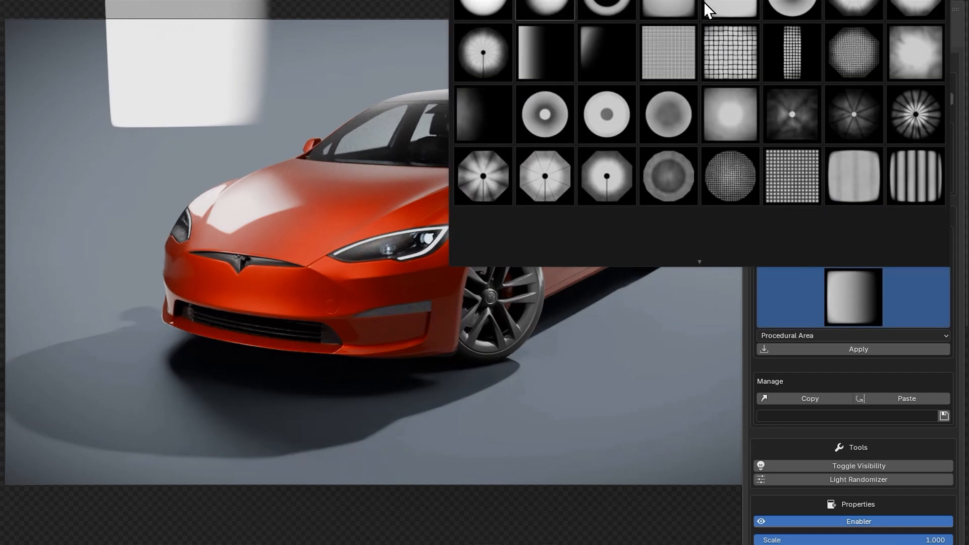
pyautogui.click(545, 4)
pyautogui.click(859, 350)
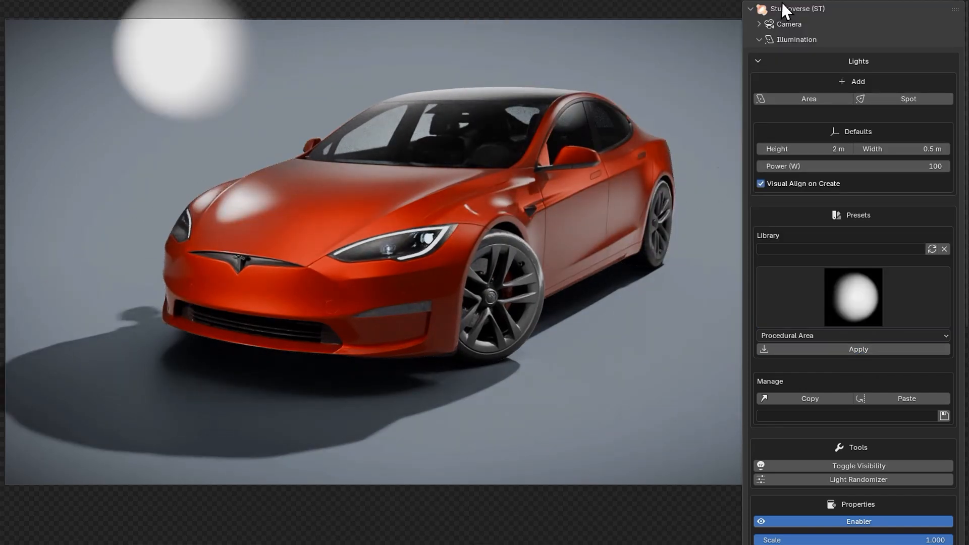
pyautogui.click(867, 2)
pyautogui.click(867, 2)
# Step: Adjust the round area light to 1.7 m size and 28.0 W brightness
pyautogui.hotkey('alt', 's')
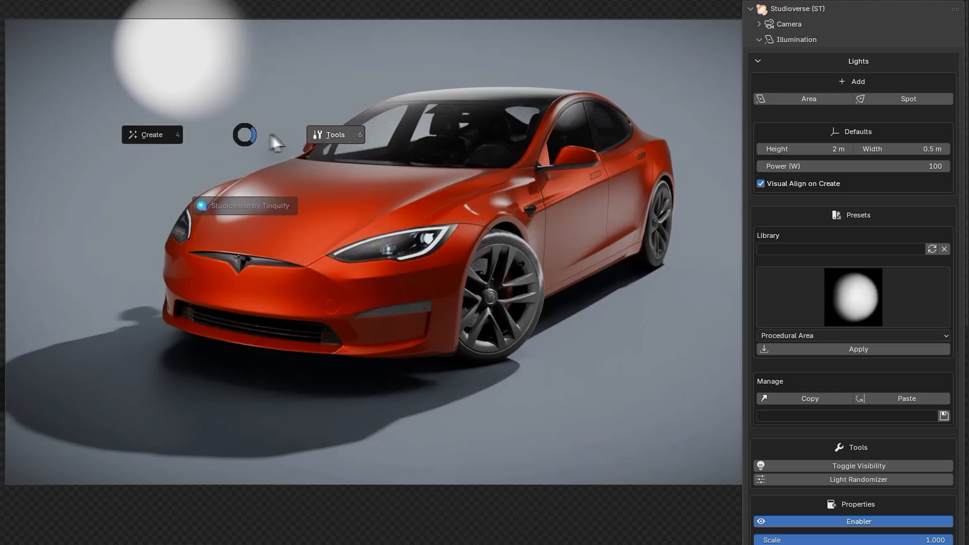
pyautogui.click(326, 134)
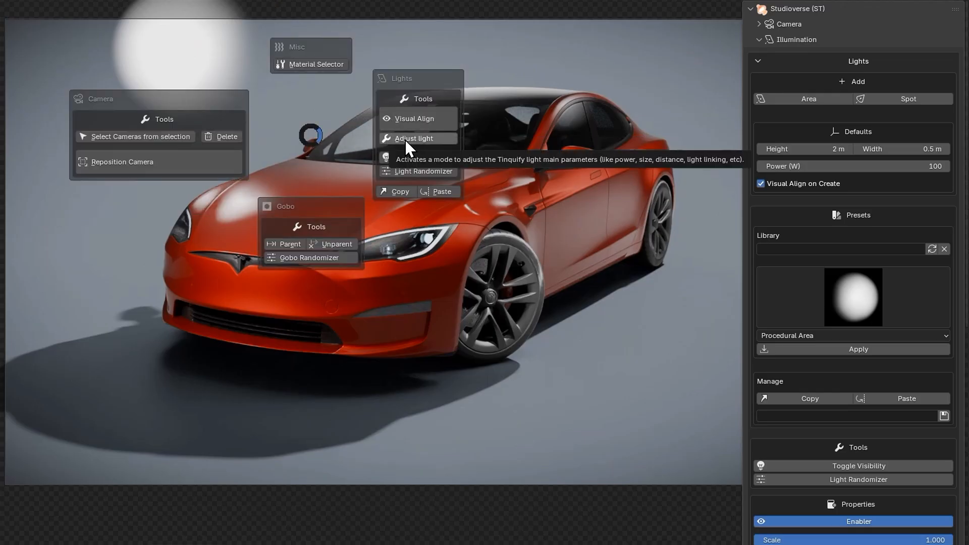
pyautogui.click(406, 139)
pyautogui.keyDown('ctrl'); pyautogui.scroll(3, 271, 141); pyautogui.keyUp('ctrl')
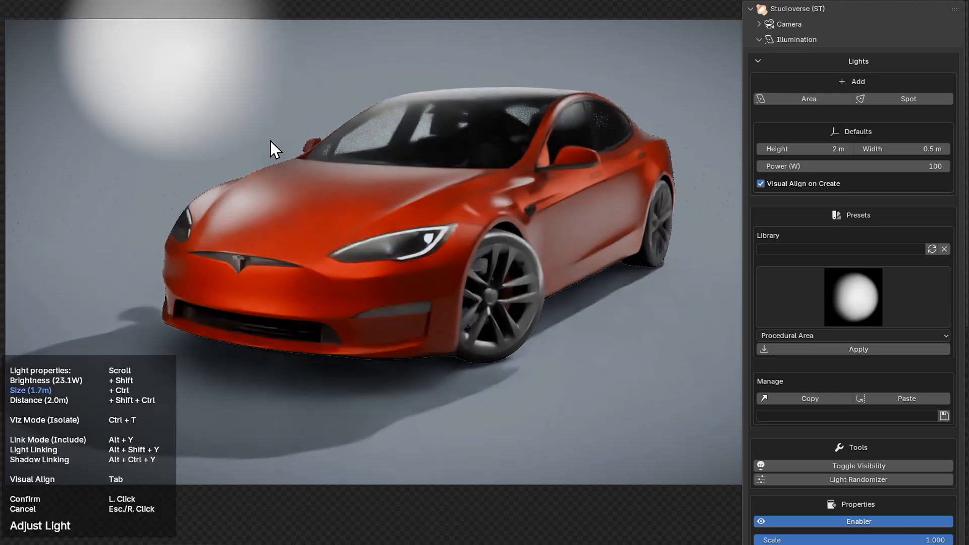
pyautogui.keyDown('shift'); pyautogui.scroll(3, 270, 140); pyautogui.keyUp('shift')
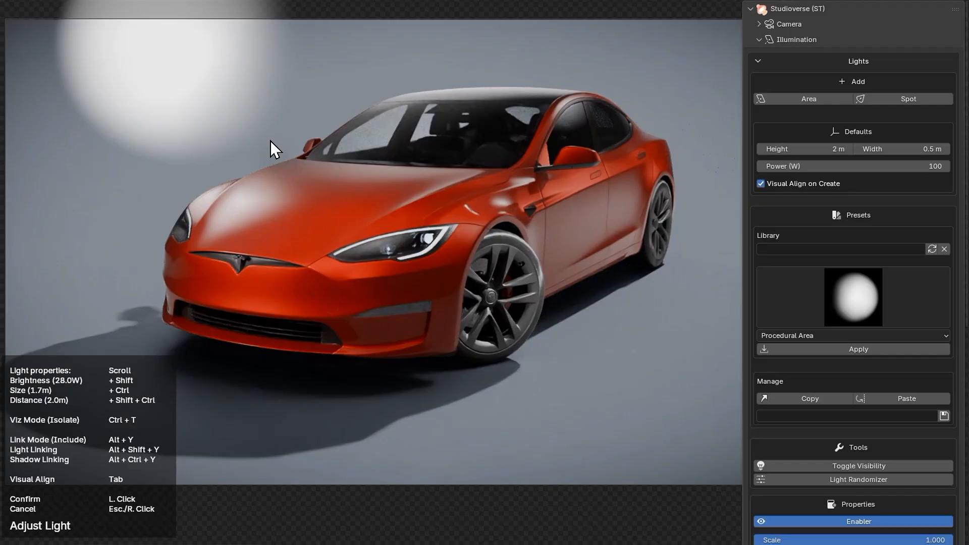
pyautogui.click(267, 140)
# Step: Toggle the visibility of the scene's lights with all lights forced to be shown, and toggle the light visibility again
pyautogui.hotkey('shift', 'w')
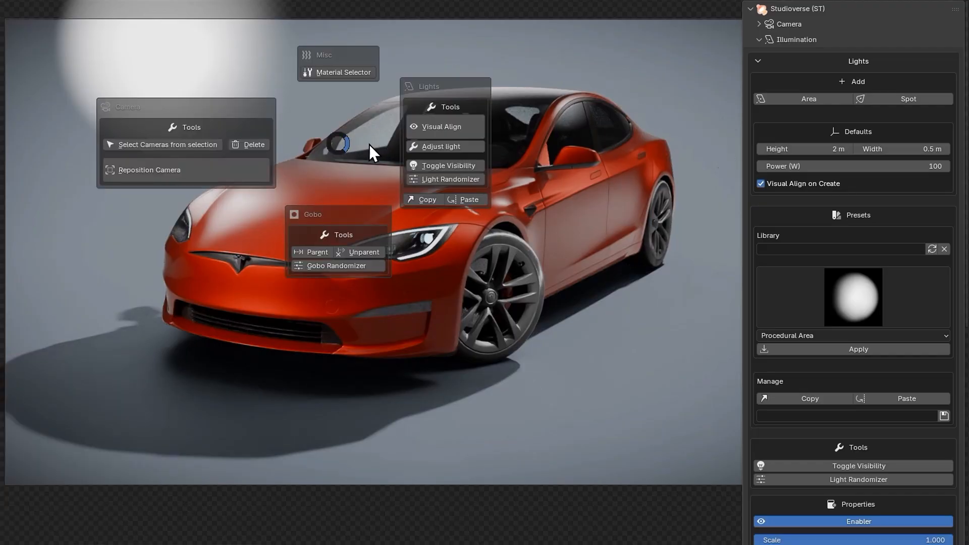
pyautogui.click(462, 167)
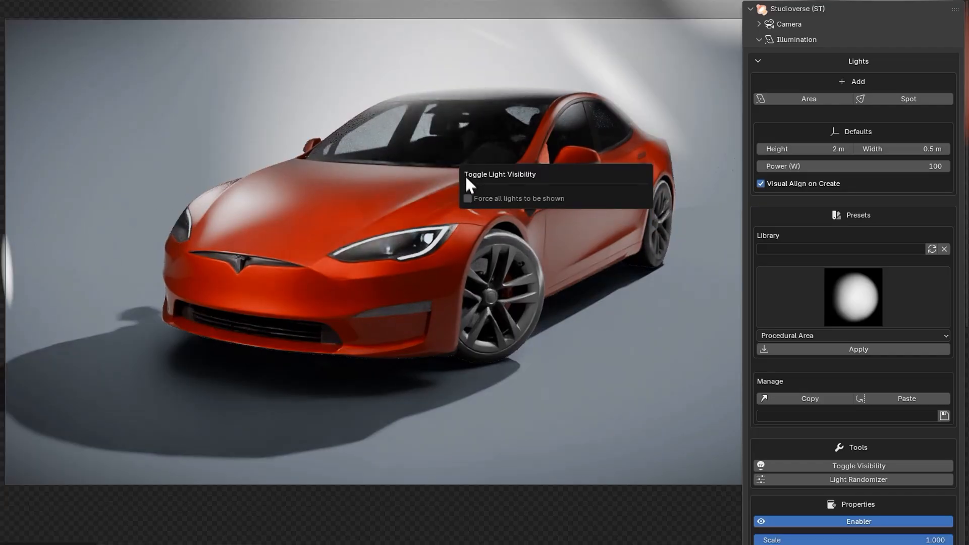
pyautogui.click(475, 197)
pyautogui.hotkey('shift', 'w')
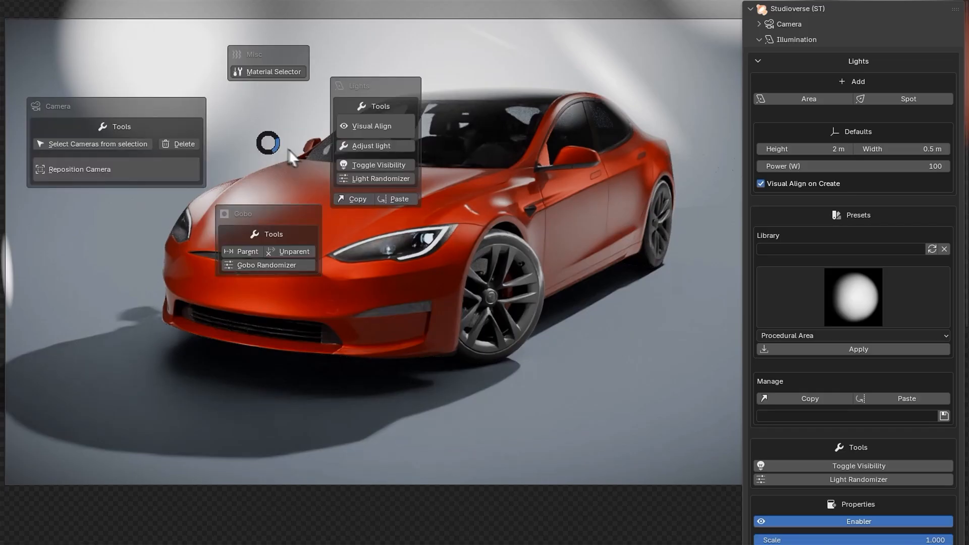
pyautogui.click(385, 168)
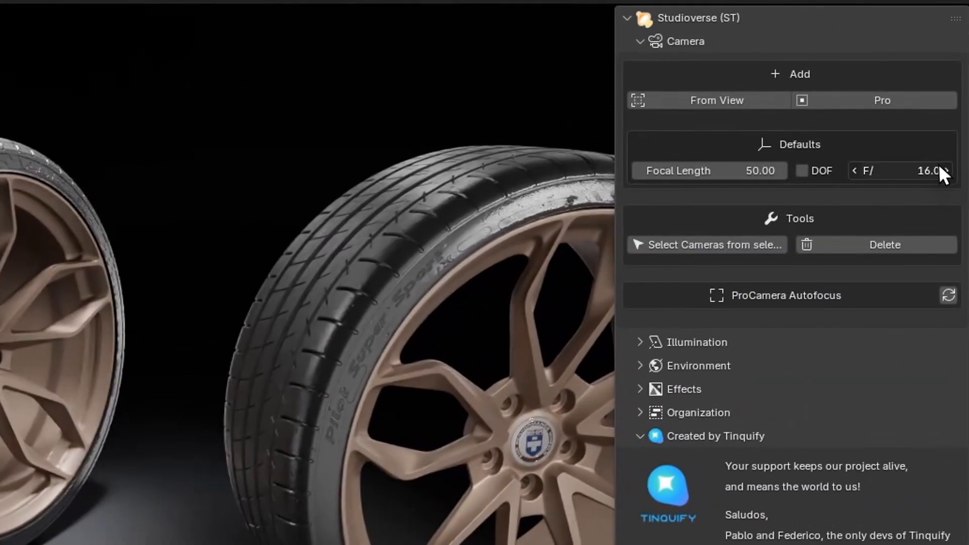
# Step: Set the default camera aperture to f/4.0 and enable depth of field in the camera defaults
pyautogui.doubleClick(939, 171)
pyautogui.write('4')
pyautogui.press('Return')
pyautogui.click(803, 171)
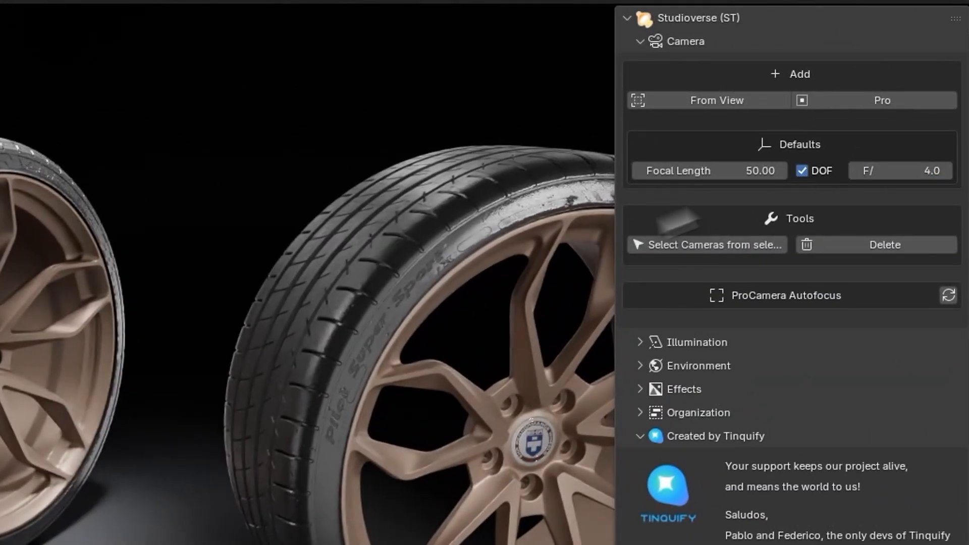
# Step: Create a camera from the current view and reposition it with a 26 mm focal length to frame both wheels
pyautogui.press('n')
pyautogui.hotkey('alt', 's')
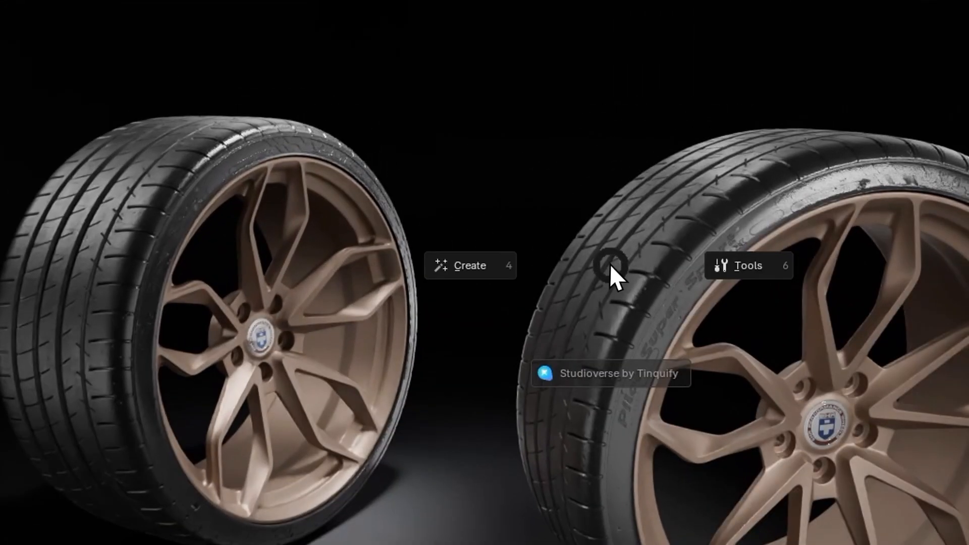
pyautogui.click(493, 266)
pyautogui.click(388, 270)
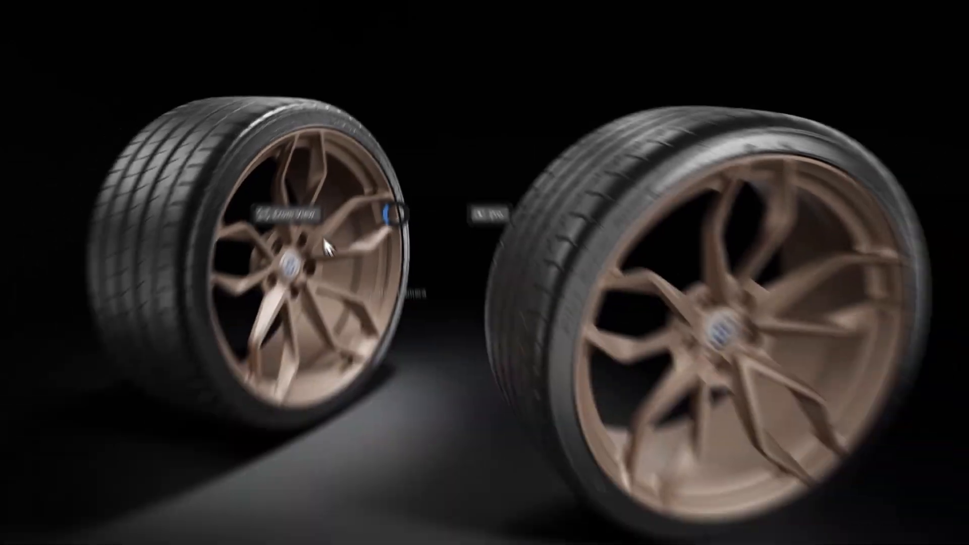
pyautogui.click(292, 238)
pyautogui.keyDown('shift'); pyautogui.scroll(-8, 312, 189); pyautogui.keyUp('shift')
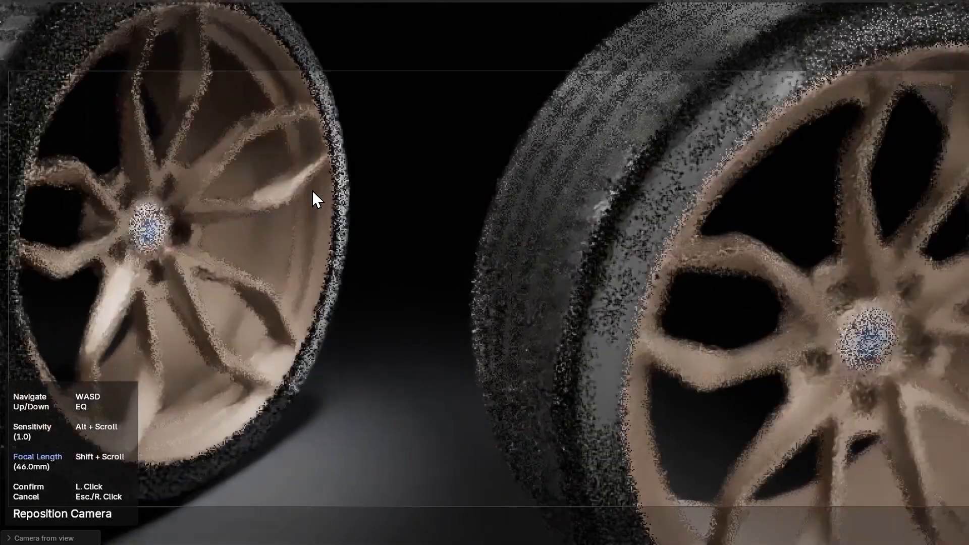
pyautogui.keyDown('shift'); pyautogui.scroll(-4, 312, 190); pyautogui.keyUp('shift')
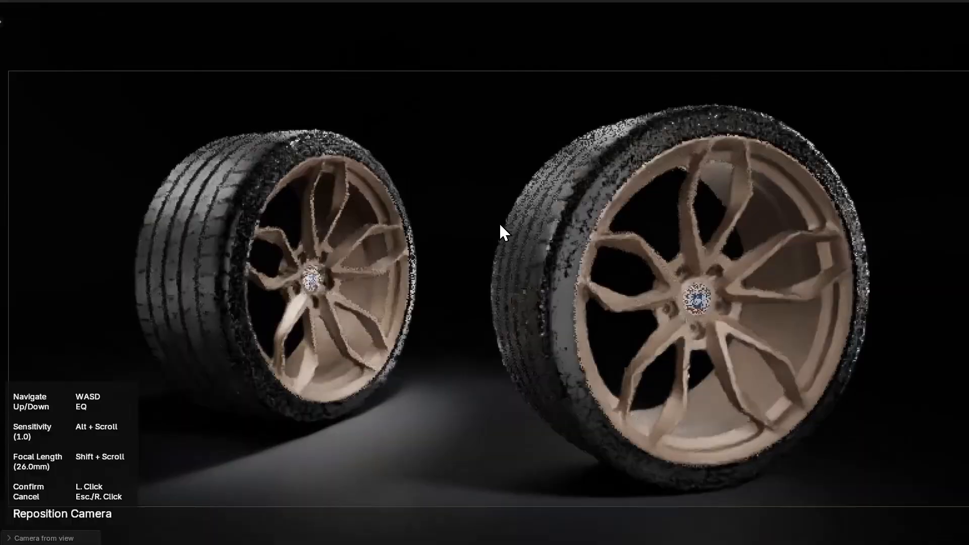
pyautogui.click(491, 268)
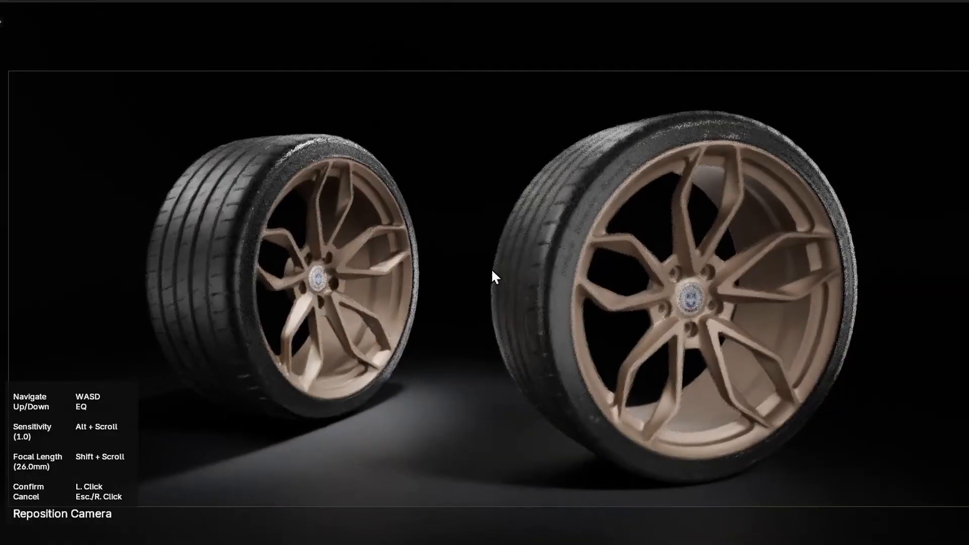
pyautogui.click(523, 257)
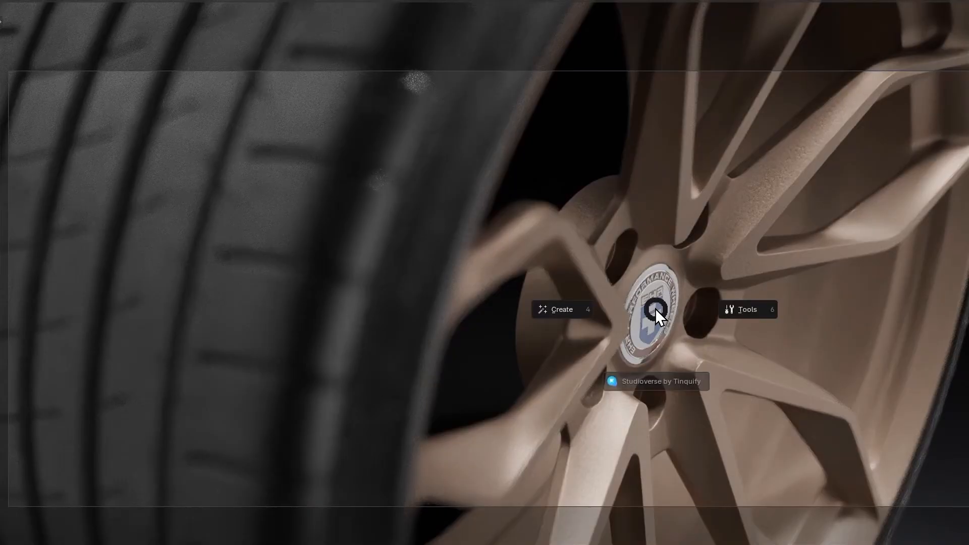
# Step: Reposition the 45 mm close-up camera farther back from the wheel and set its depth of field focus on the hub cap
pyautogui.click(741, 306)
pyautogui.click(605, 331)
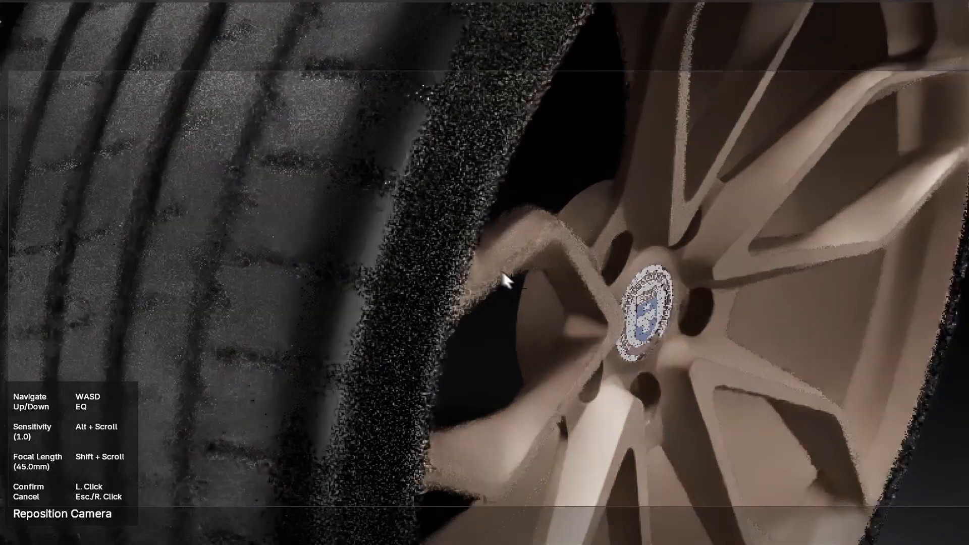
pyautogui.press('s')
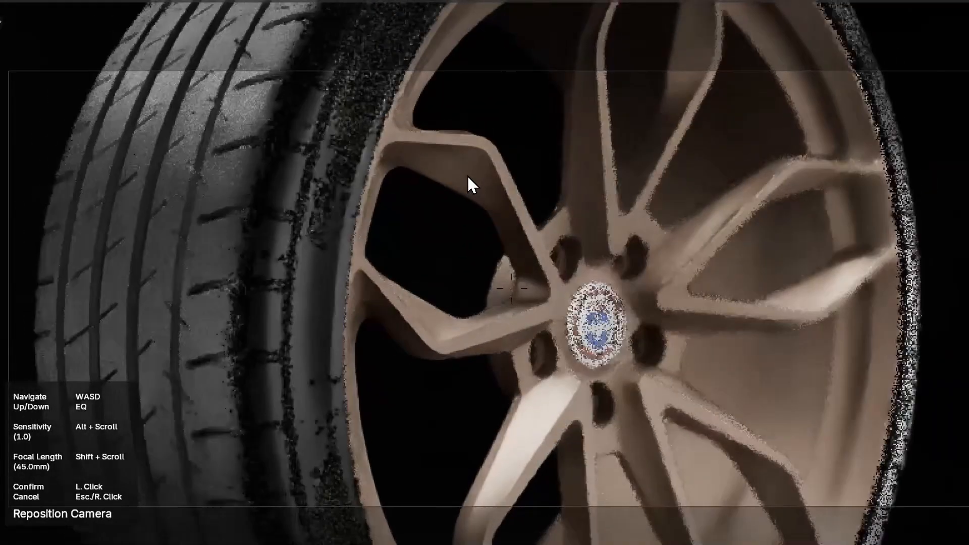
pyautogui.click(468, 174)
pyautogui.click(596, 323)
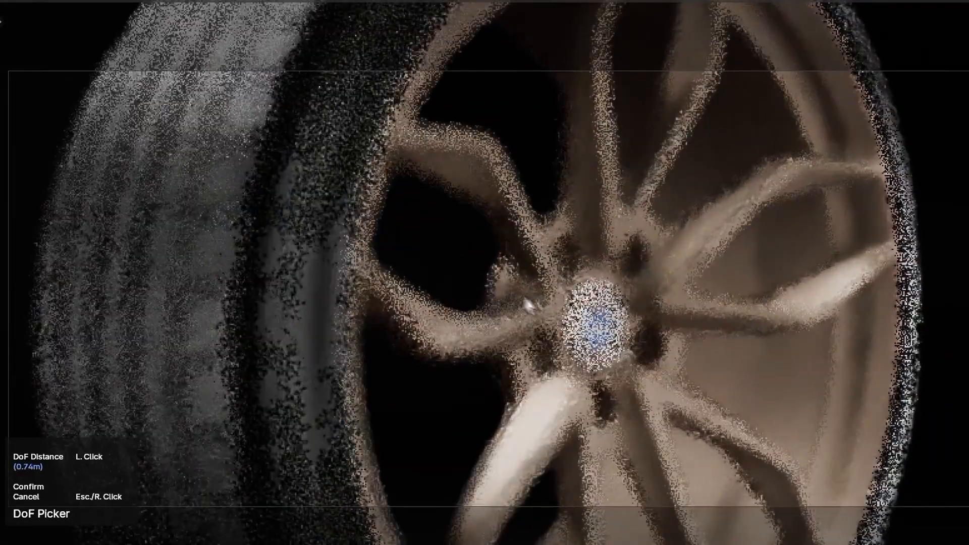
pyautogui.press('Return')
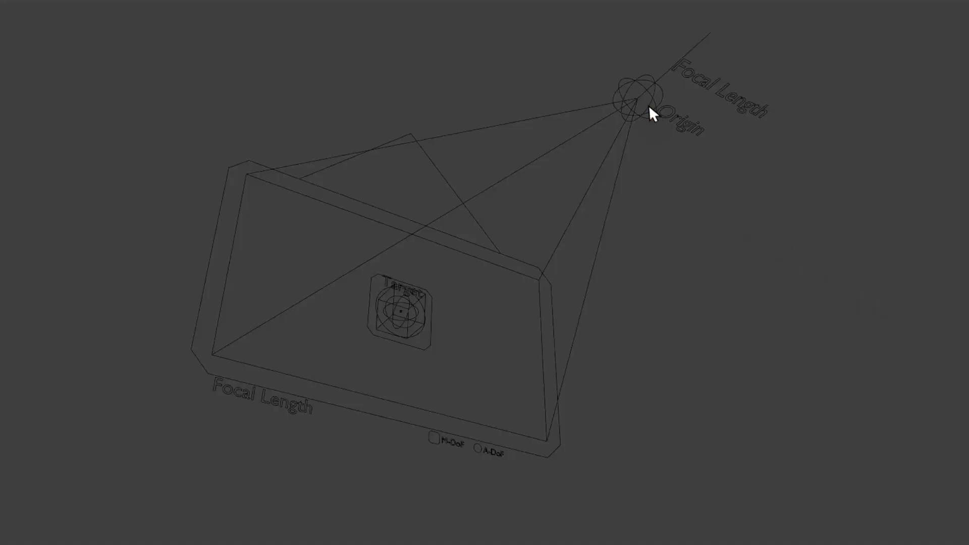
# Step: Try out the Pro camera rig's Origin, Focal Length and Target controls one after another
pyautogui.moveTo(649, 105); pyautogui.dragTo(723, 132)
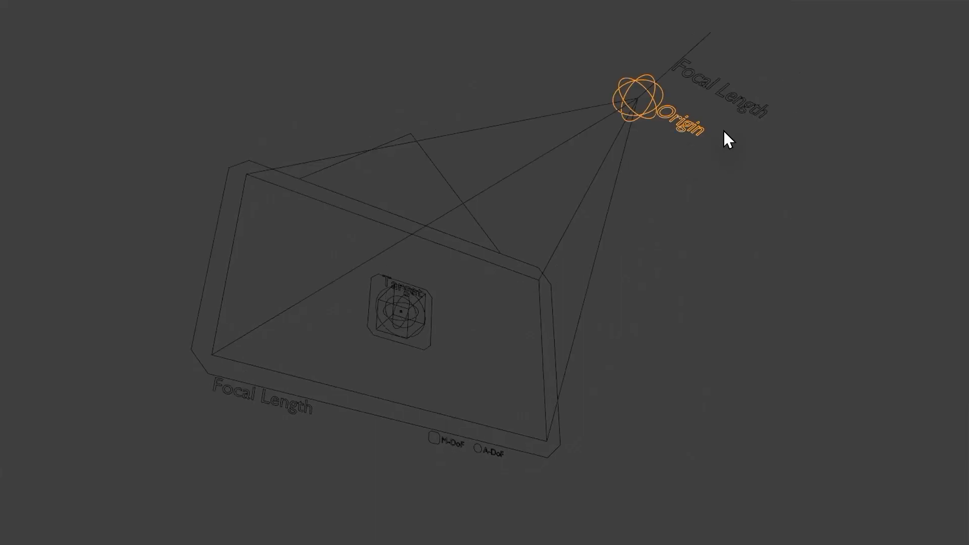
pyautogui.moveTo(323, 402); pyautogui.dragTo(564, 394)
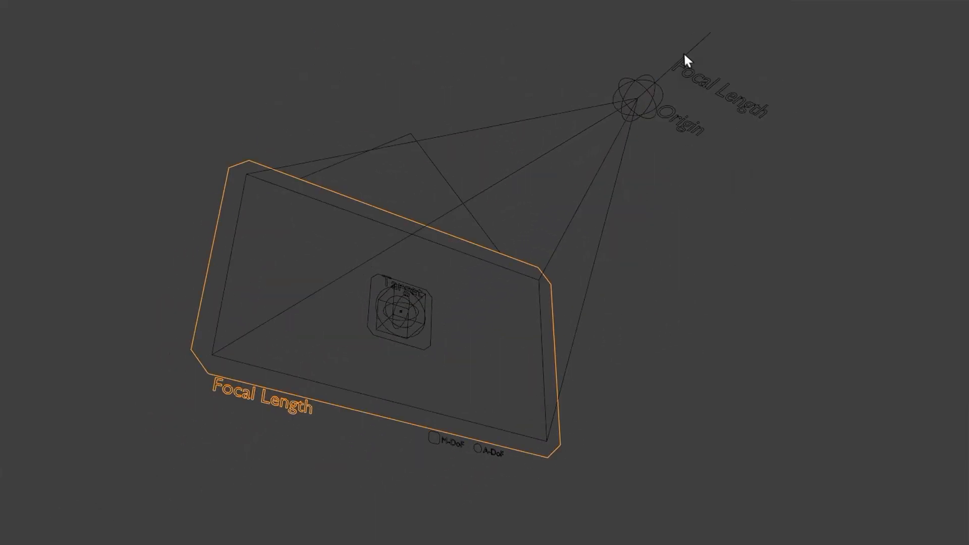
pyautogui.moveTo(685, 57); pyautogui.dragTo(757, 202)
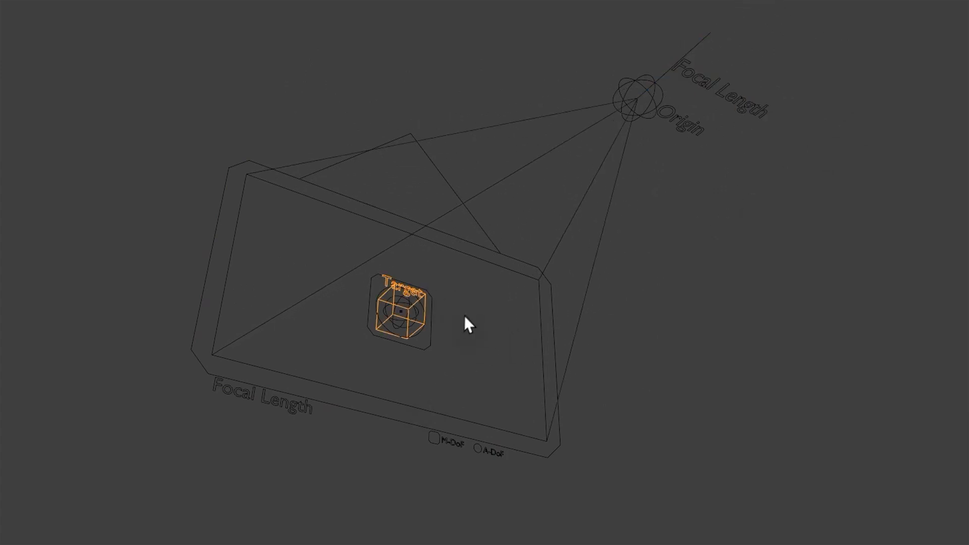
pyautogui.moveTo(465, 325); pyautogui.dragTo(510, 290)
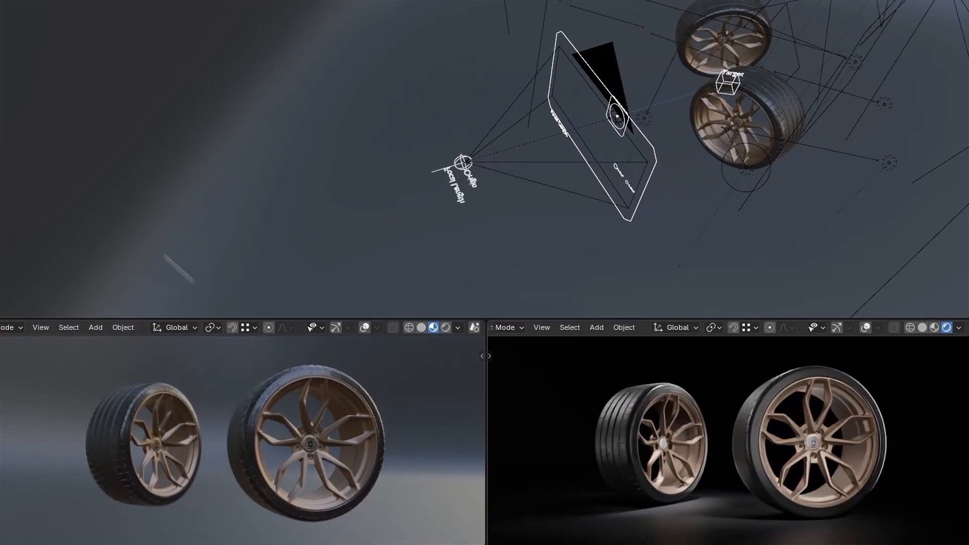
# Step: Try moving the Pro camera's origin and its manual focus handle in the scene with the two wheels
pyautogui.moveTo(458, 192); pyautogui.dragTo(534, 218)
pyautogui.rightClick(534, 218)
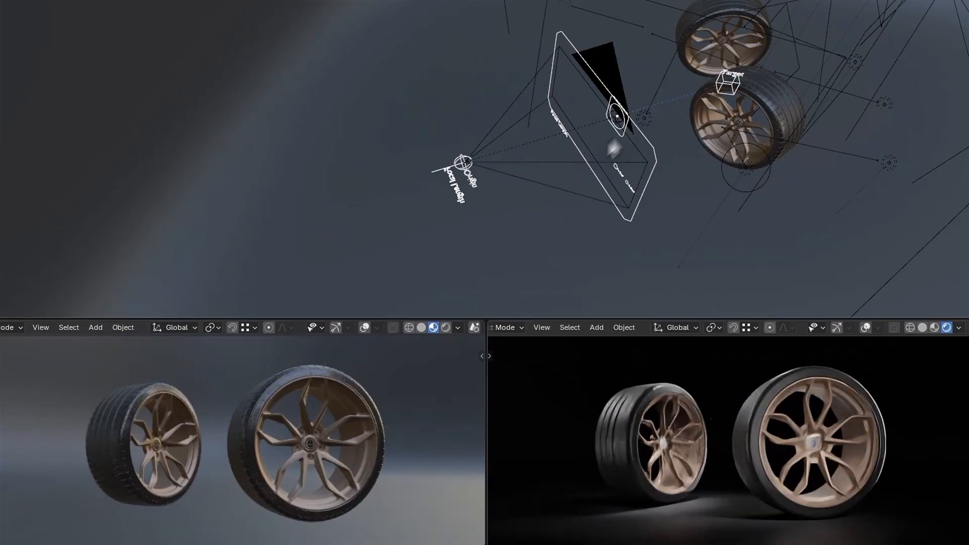
pyautogui.moveTo(640, 134); pyautogui.dragTo(670, 140)
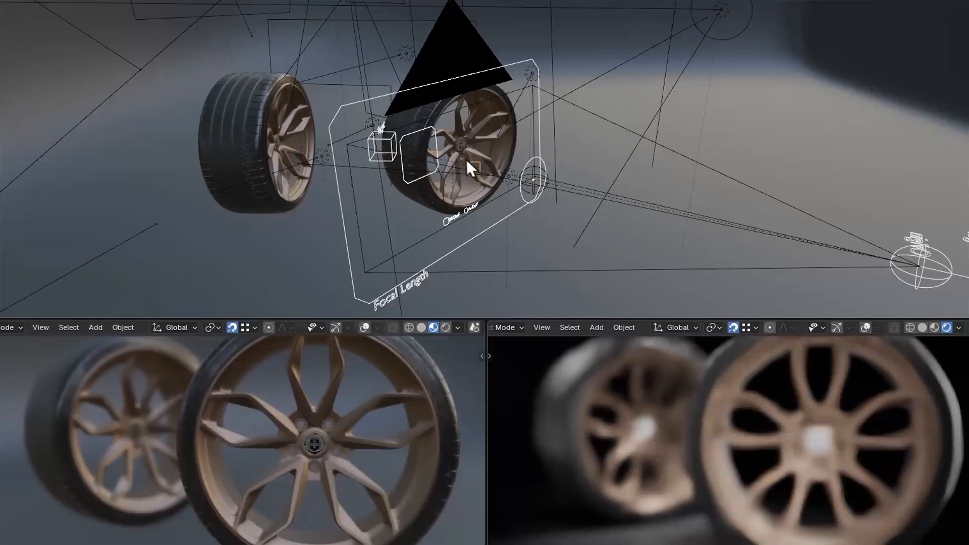
pyautogui.moveTo(458, 142); pyautogui.dragTo(279, 142)
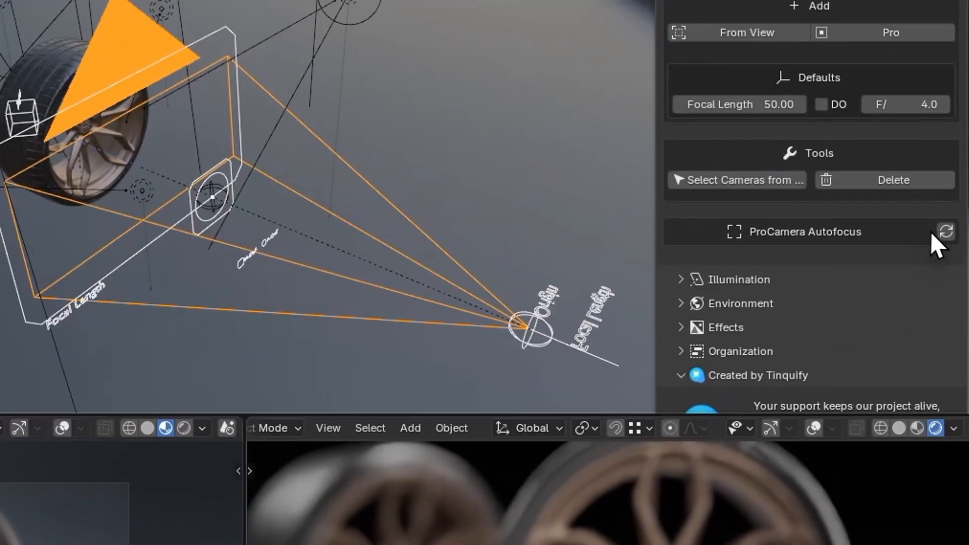
# Step: Load the Pro camera's autofocus settings and switch the focus to Auto with the Object collection as its reference
pyautogui.click(945, 192)
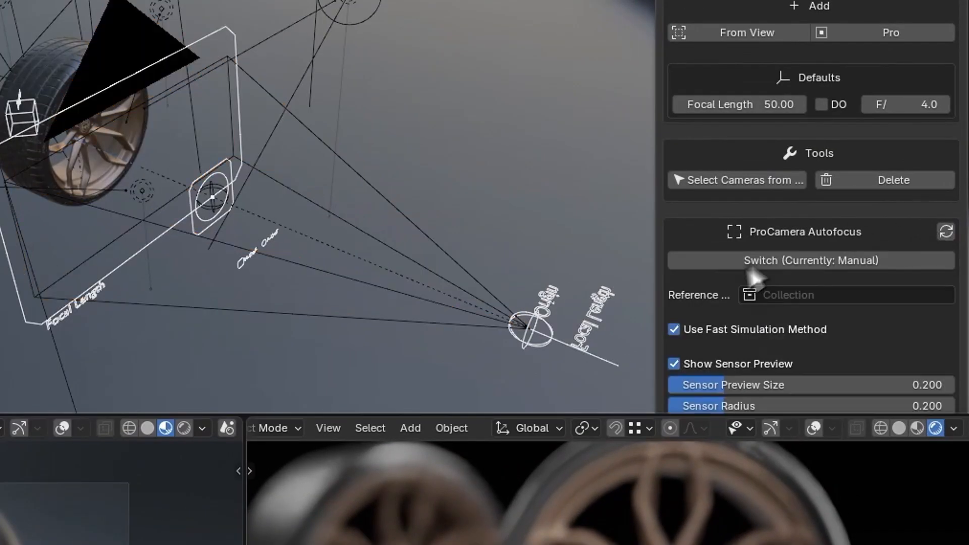
pyautogui.scroll(-2, 762, 272)
pyautogui.click(780, 257)
pyautogui.click(802, 326)
pyautogui.click(833, 223)
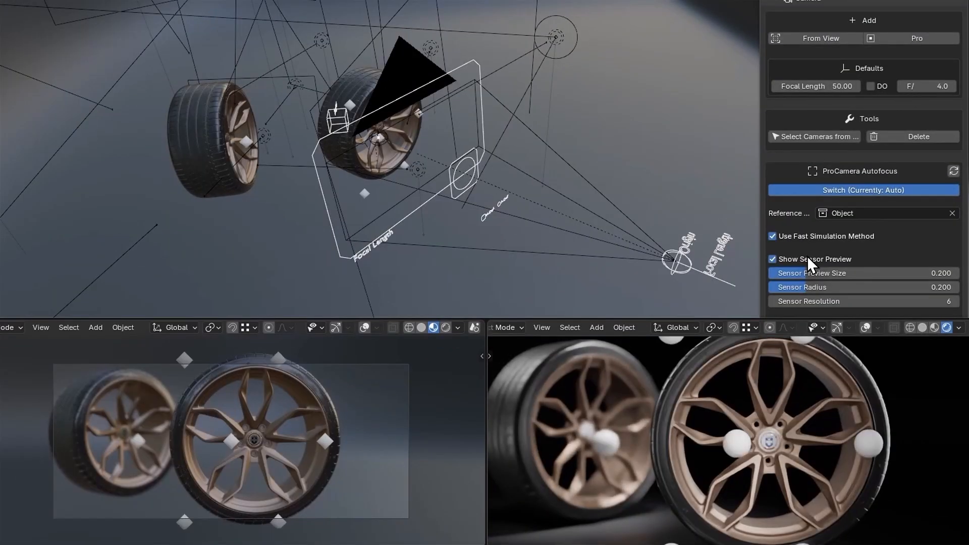
# Step: Set the autofocus Sensor Preview Size to 0.027 and Sensor Radius to 0.087, then play the scene's animation
pyautogui.scroll(-3, 810, 255)
pyautogui.moveTo(878, 240); pyautogui.dragTo(852, 241)
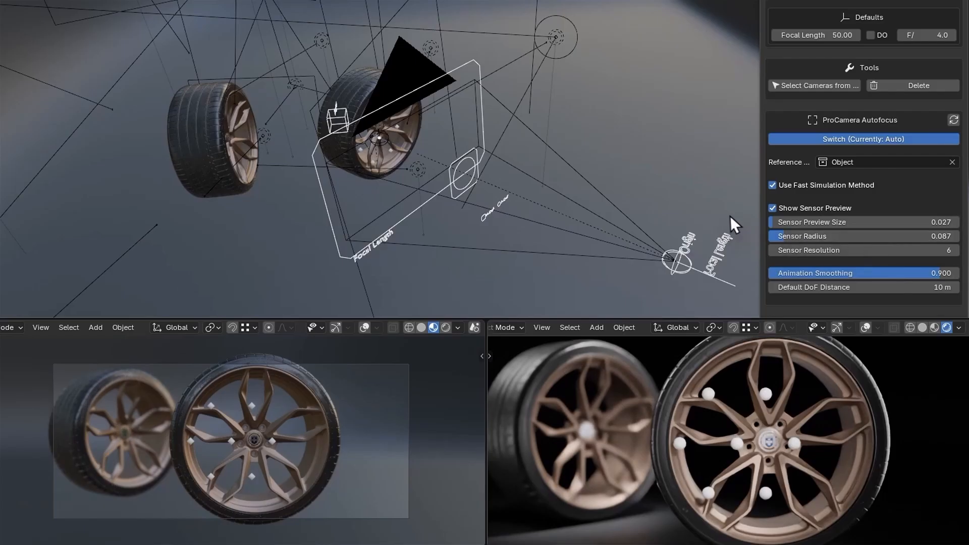
pyautogui.press('n')
pyautogui.press('space')
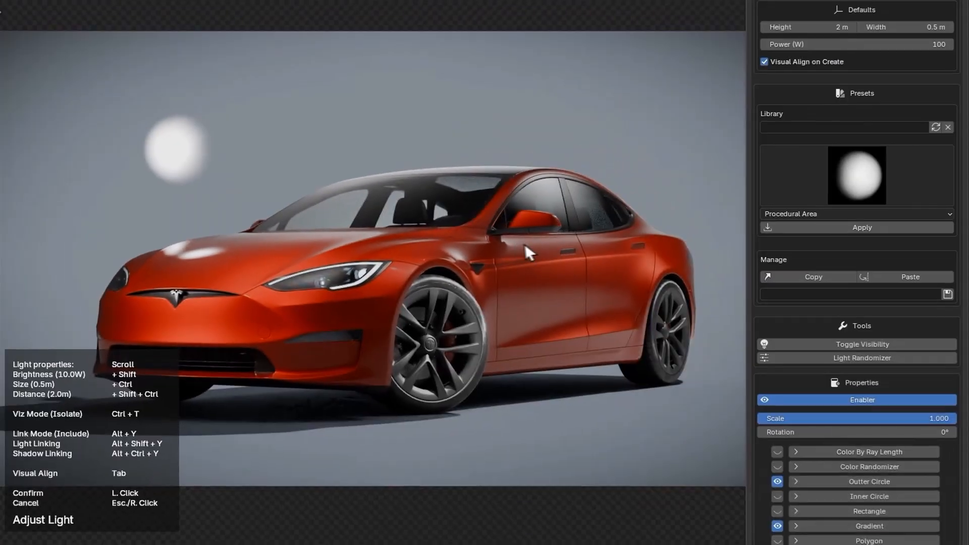
# Step: Adjust the car's round light to a size of 1.8 m, a brightness of 21.6 W and a distance of 3.0 m
pyautogui.keyDown('ctrl'); pyautogui.scroll(5, 684, 256); pyautogui.keyUp('ctrl')
pyautogui.keyDown('ctrl'); pyautogui.scroll(5, 515, 246); pyautogui.keyUp('ctrl')
pyautogui.keyDown('shift'); pyautogui.scroll(5, 515, 245); pyautogui.keyUp('shift')
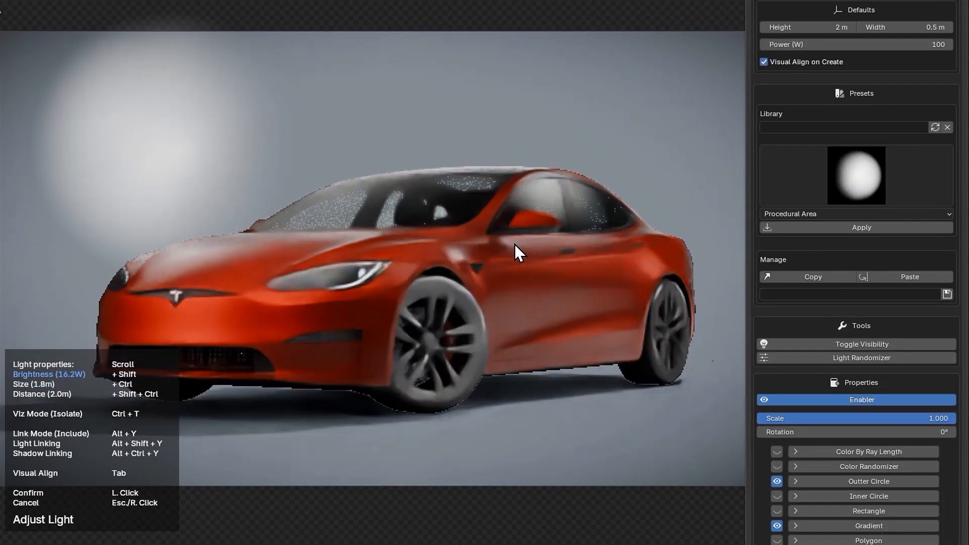
pyautogui.keyDown('ctrl'); pyautogui.keyDown('shift'); pyautogui.scroll(9, 514, 243); pyautogui.keyUp('shift'); pyautogui.keyUp('ctrl')
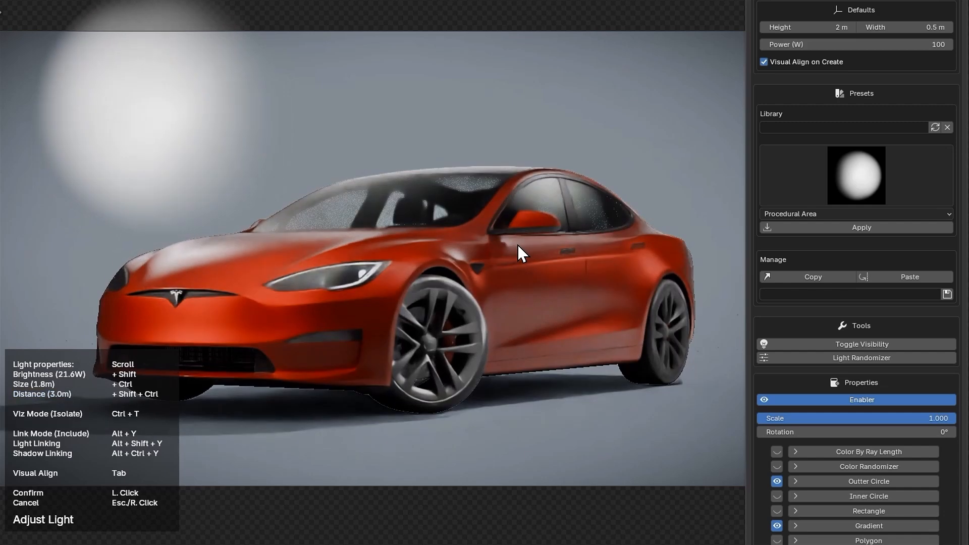
# Step: View the light in Compare visualization and realign its reflection on the car's hood with Visual Align
pyautogui.hotkey('ctrl', 't')
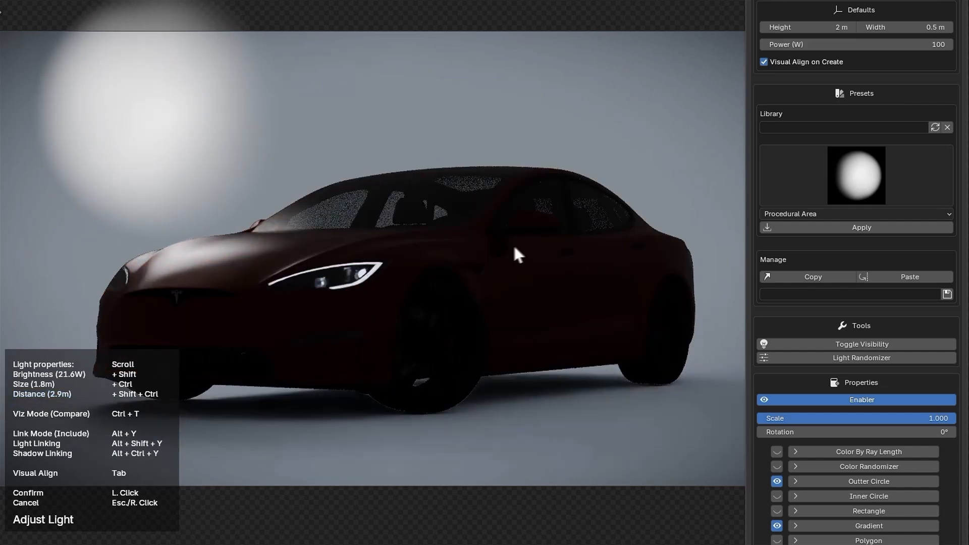
pyautogui.press('Tab')
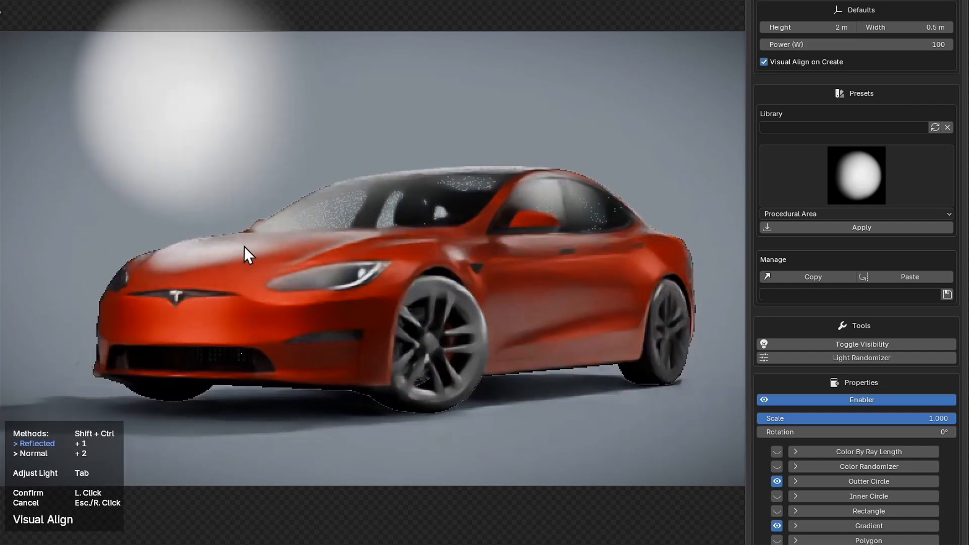
pyautogui.press('Tab')
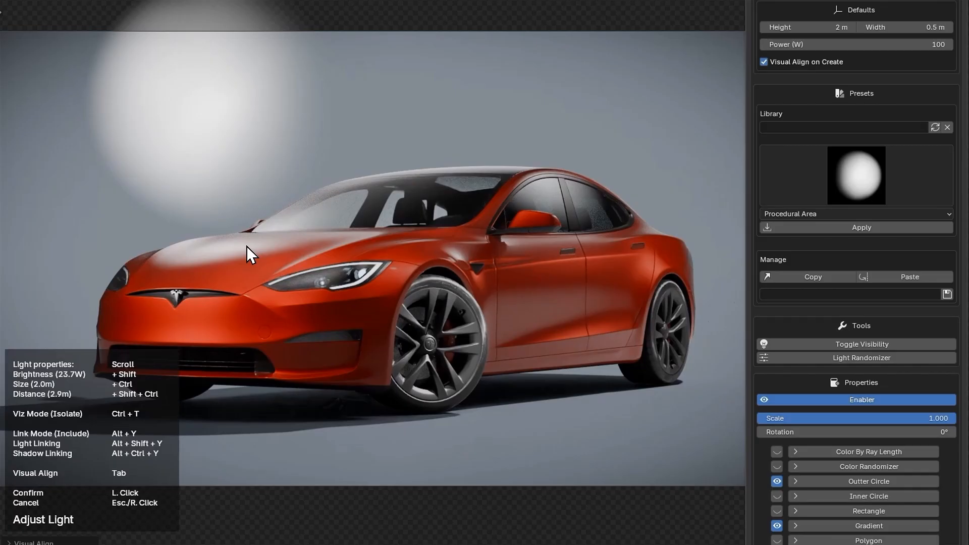
# Step: Switch the light to Compare visualization, use light linking in Include mode and confirm the light adjustment
pyautogui.hotkey('ctrl', 't')
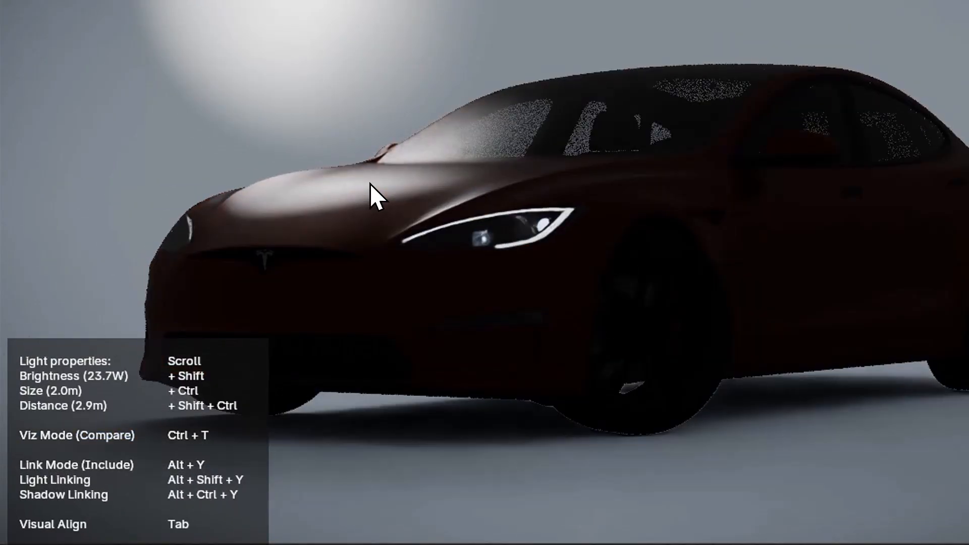
pyautogui.hotkey('alt', 'shift', 'y')
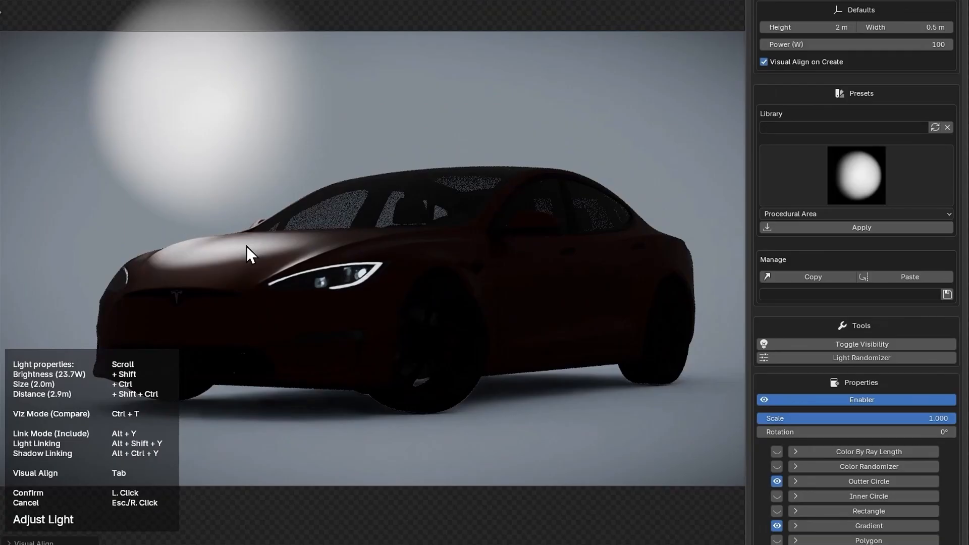
pyautogui.click(246, 246)
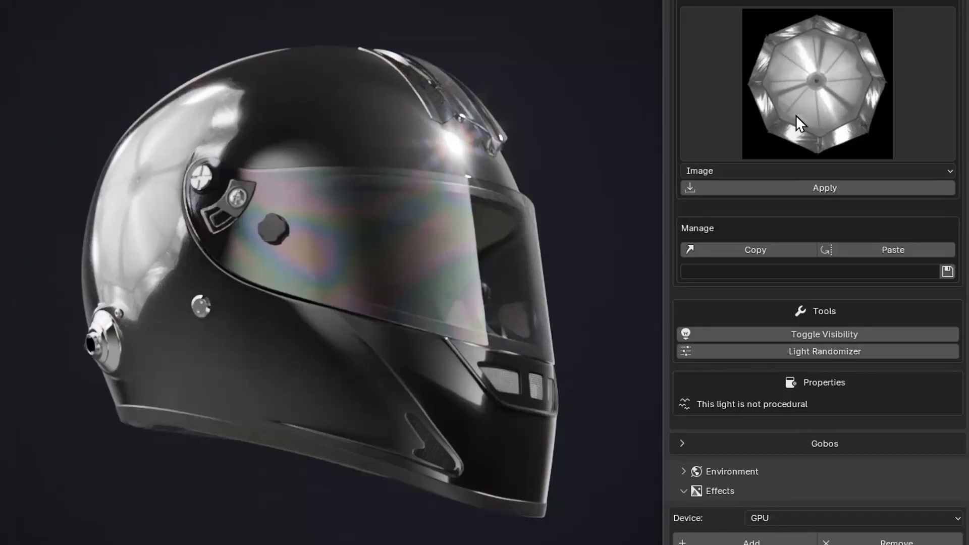
# Step: Try three Image presets on the helmet's light: the round fine grid, the square grid and the backlit diffusion sheet
pyautogui.click(833, 76)
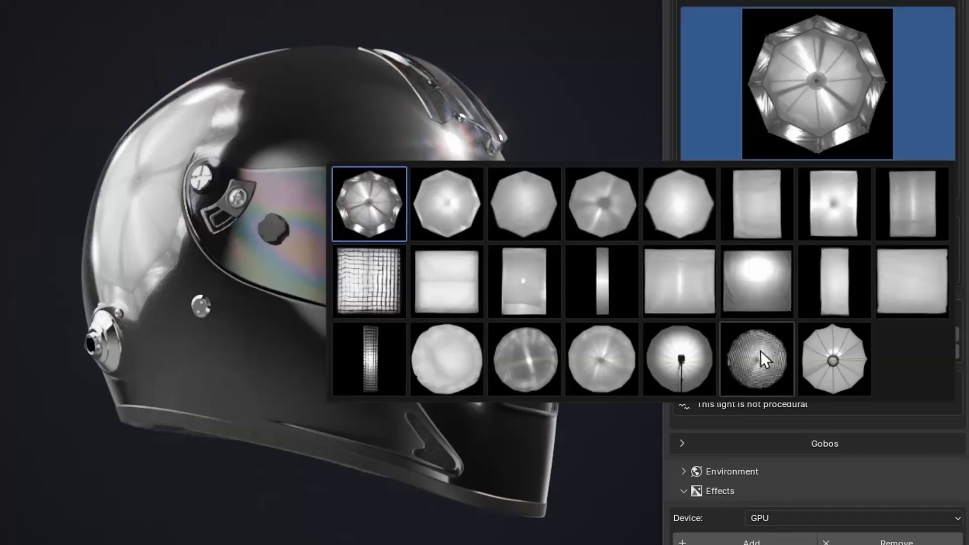
pyautogui.click(762, 356)
pyautogui.click(807, 190)
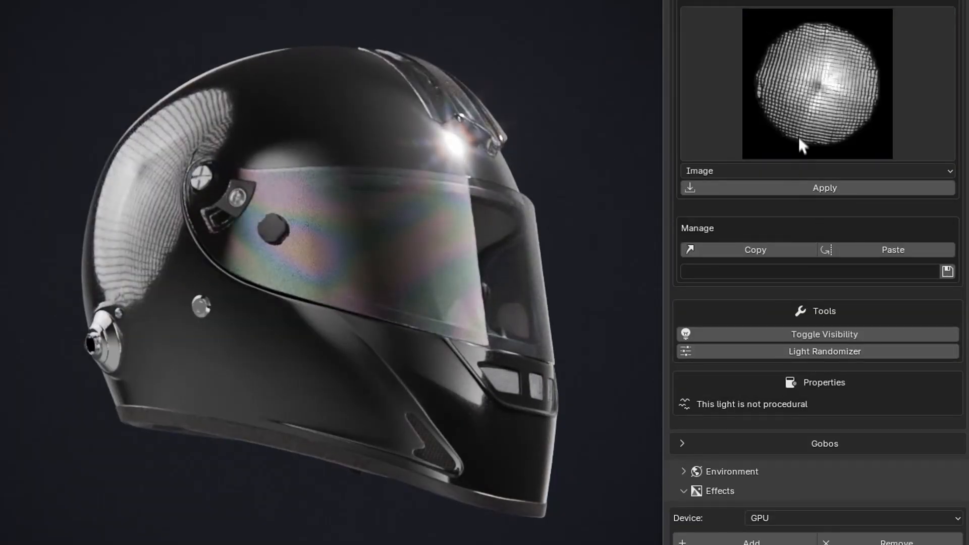
pyautogui.click(798, 135)
pyautogui.click(369, 282)
pyautogui.click(789, 191)
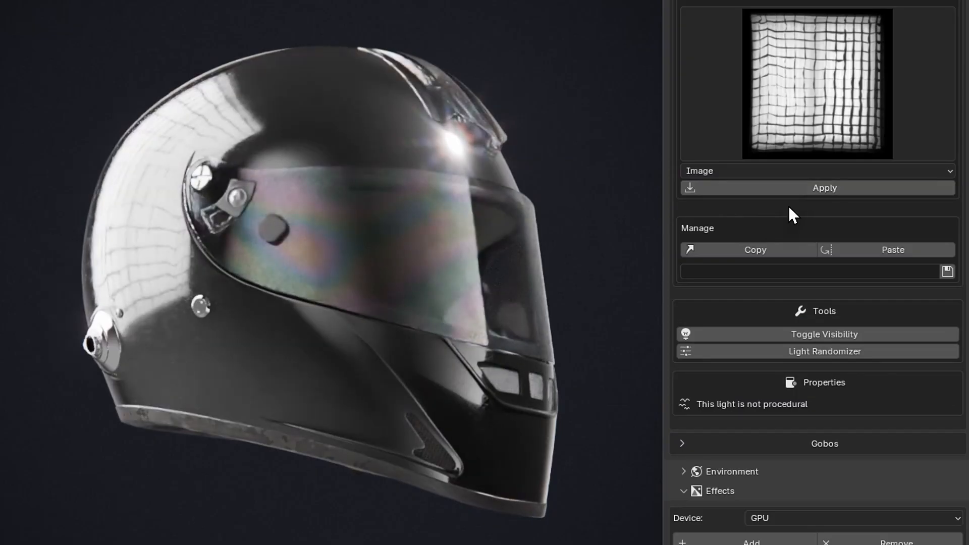
pyautogui.click(804, 117)
pyautogui.click(762, 264)
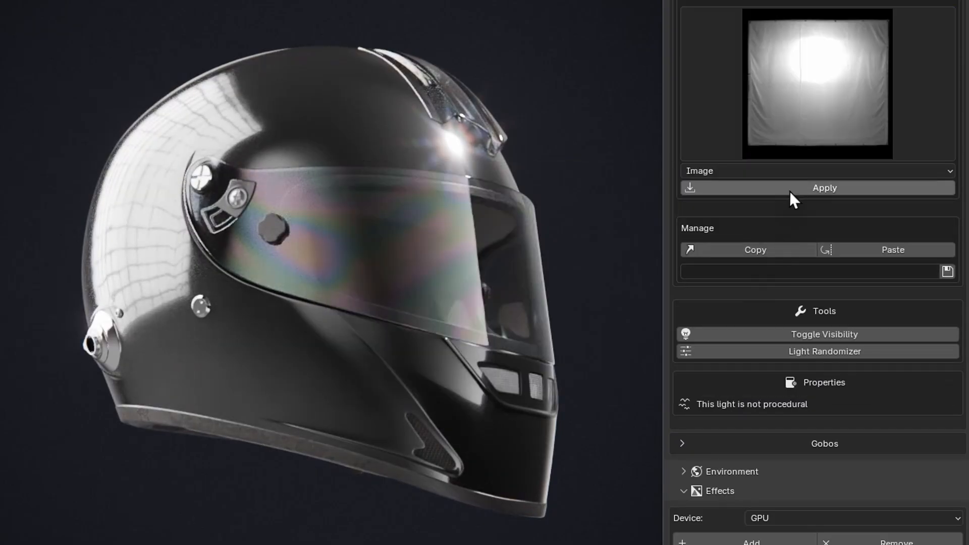
pyautogui.click(789, 191)
# Step: Switch the light presets to Procedural Area and apply the octagonal grid preset to the helmet's light
pyautogui.click(808, 171)
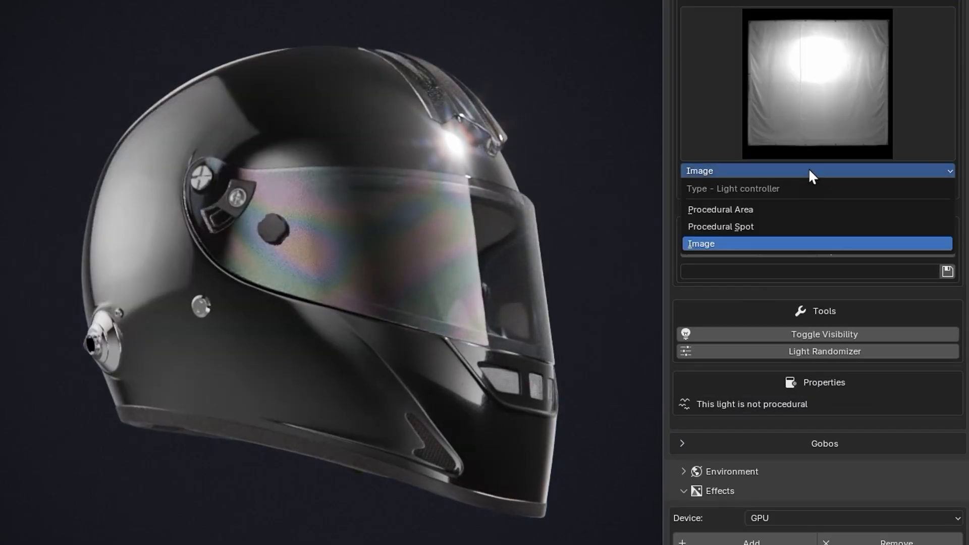
pyautogui.click(785, 204)
pyautogui.click(818, 83)
pyautogui.click(850, 272)
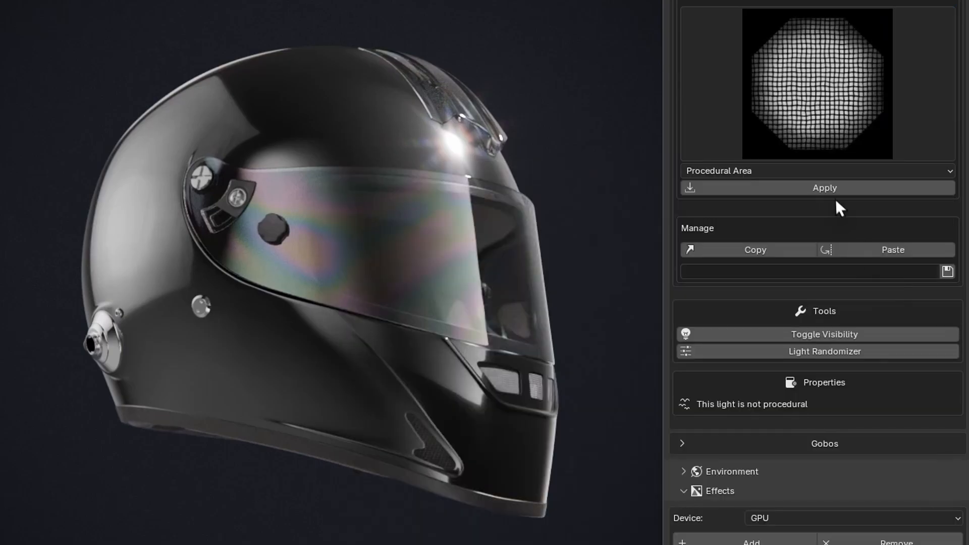
pyautogui.click(825, 190)
# Step: Apply the cloudy square procedural preset to the helmet's light, followed by another preset from the Procedural Area library
pyautogui.click(806, 125)
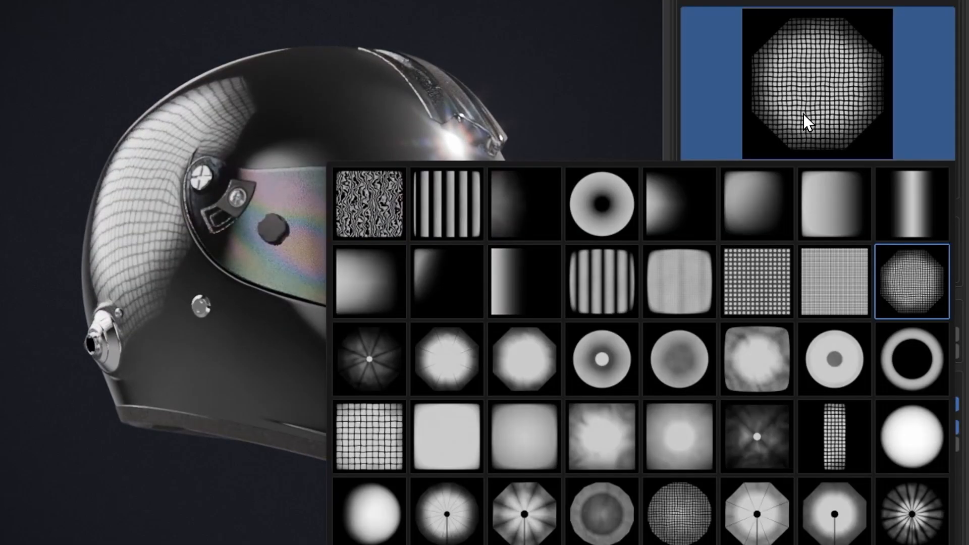
pyautogui.click(601, 436)
pyautogui.click(788, 189)
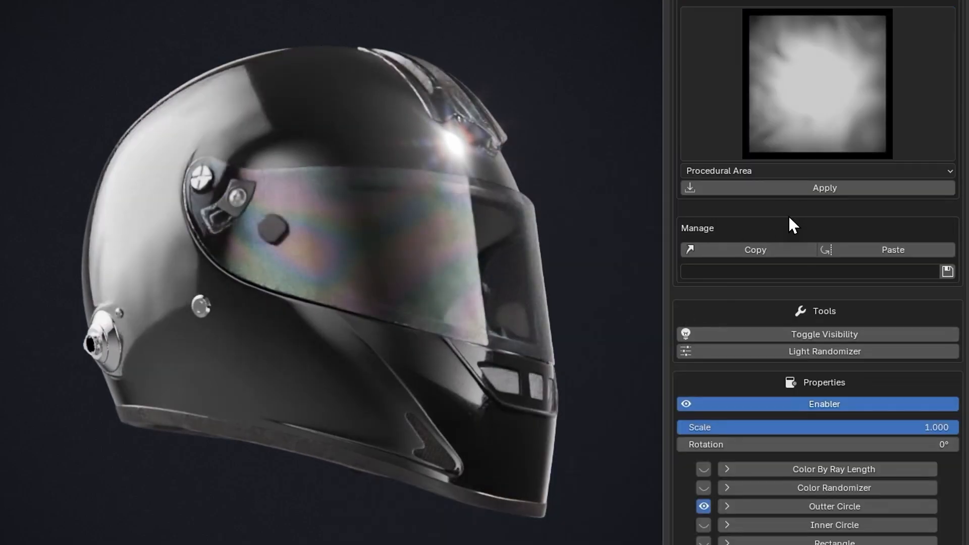
pyautogui.click(816, 115)
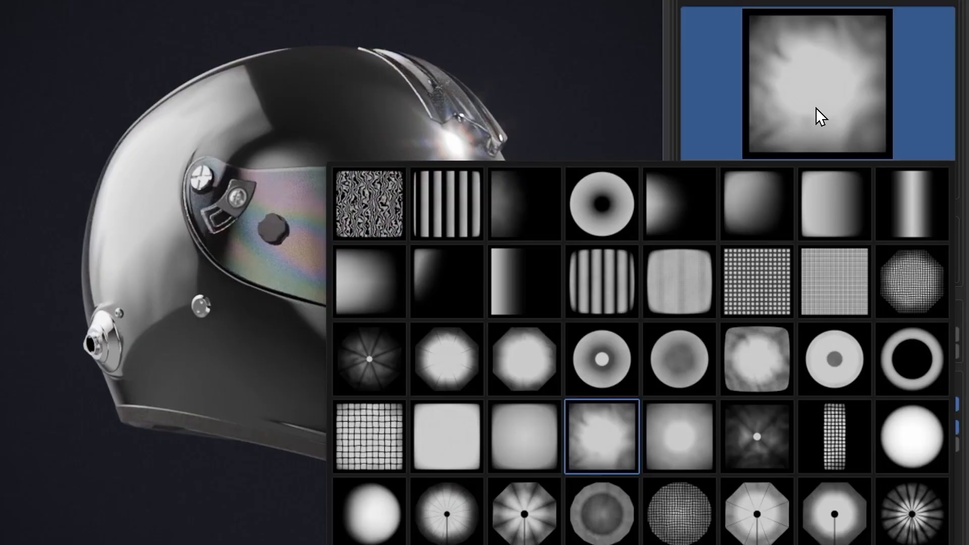
pyautogui.click(407, 493)
pyautogui.click(805, 187)
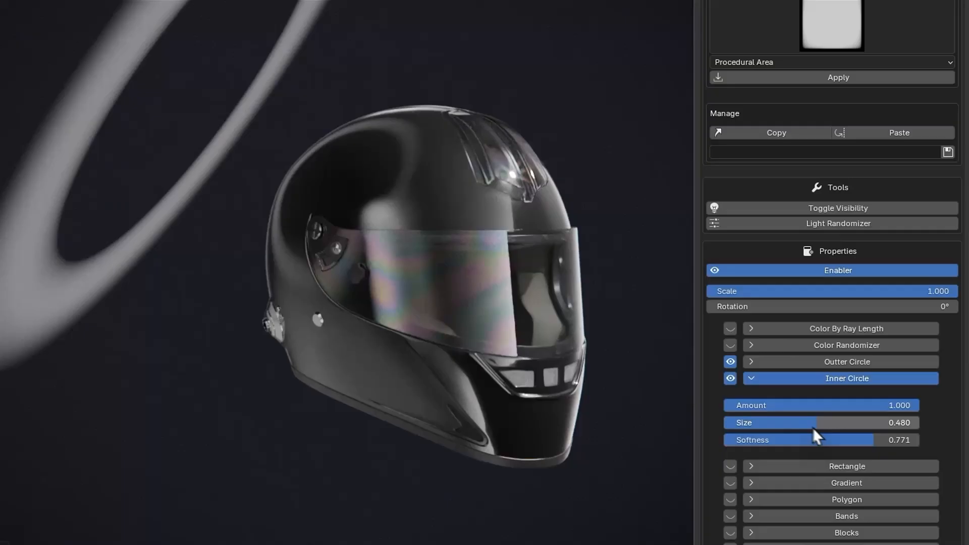
# Step: Set the light's Inner Circle size to 0.275 and softness to 0.957, then enable and adjust its Gradient
pyautogui.moveTo(815, 432)
pyautogui.mouseDown()
pyautogui.moveTo(870, 426)
pyautogui.moveTo(832, 436)
pyautogui.mouseUp()
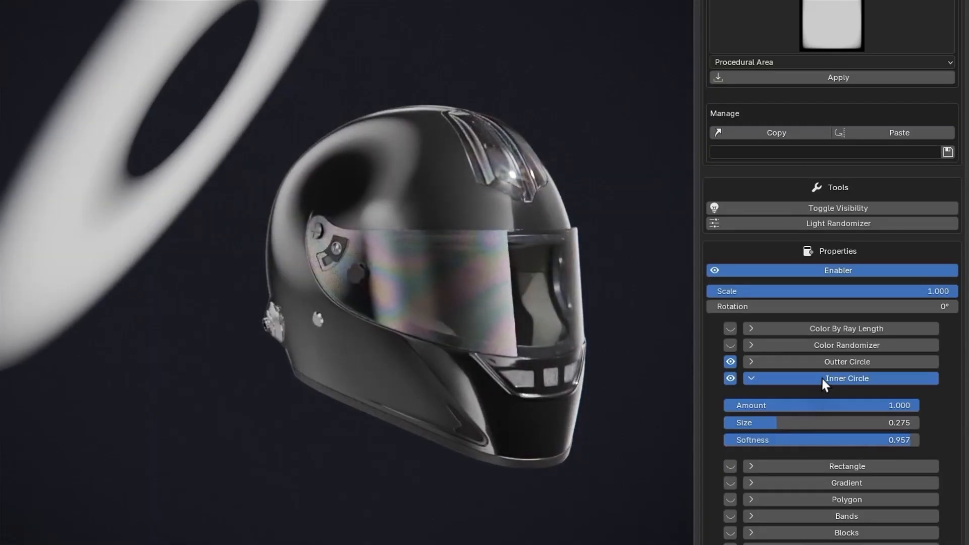
pyautogui.click(821, 378)
pyautogui.click(731, 411)
pyautogui.click(787, 413)
pyautogui.moveTo(765, 456); pyautogui.dragTo(785, 455)
pyautogui.click(777, 490)
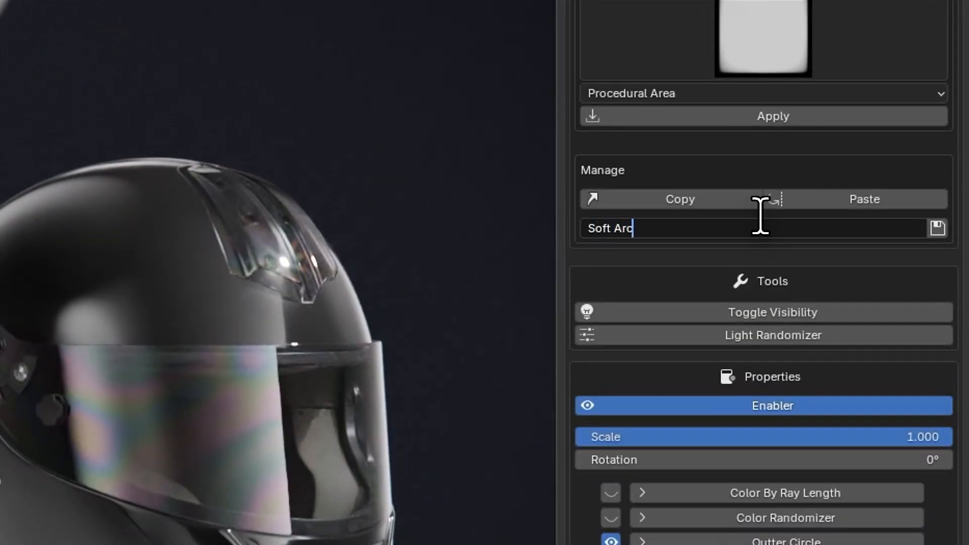
# Step: Save the light as a preset named Soft Arc Gradient, refresh the library and select the new preset
pyautogui.click(936, 228)
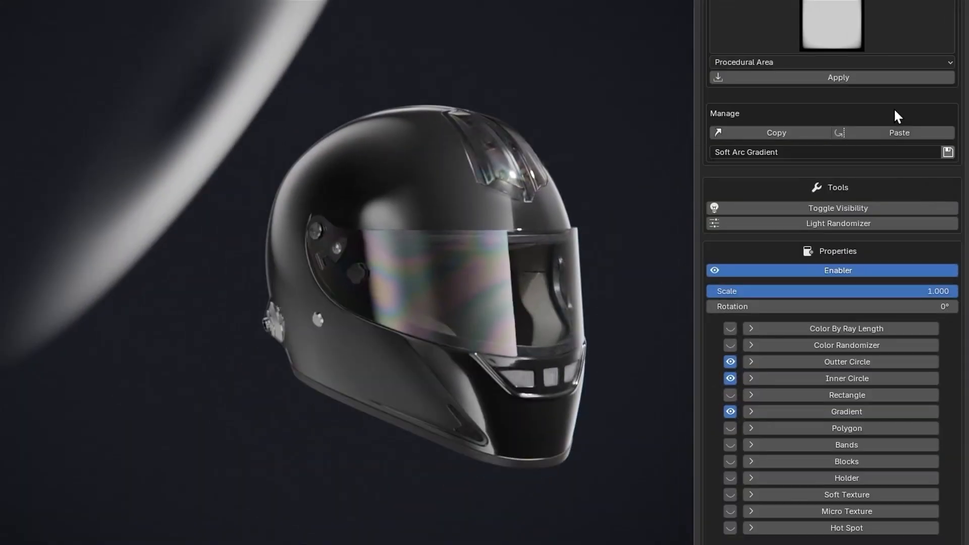
pyautogui.scroll(5, 903, 111)
pyautogui.click(935, 99)
pyautogui.click(864, 145)
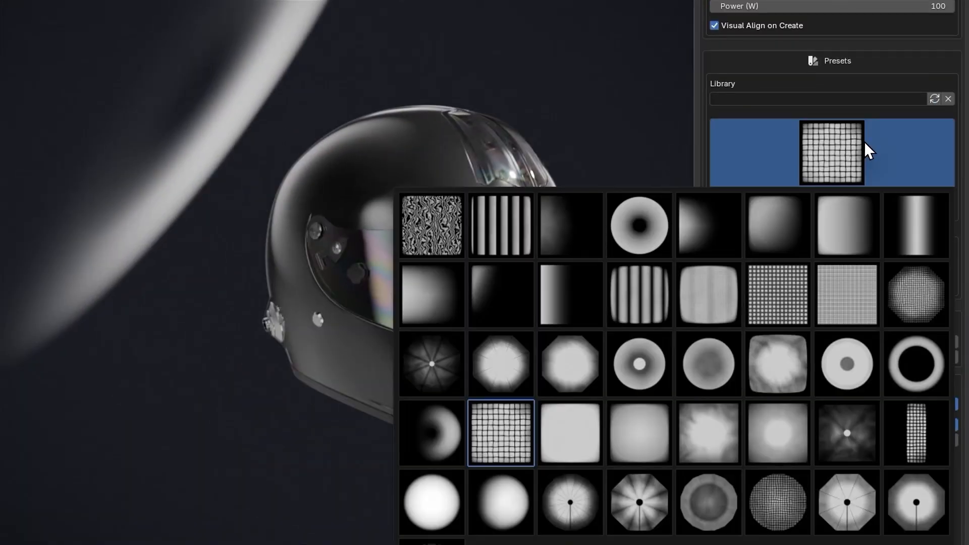
pyautogui.click(417, 444)
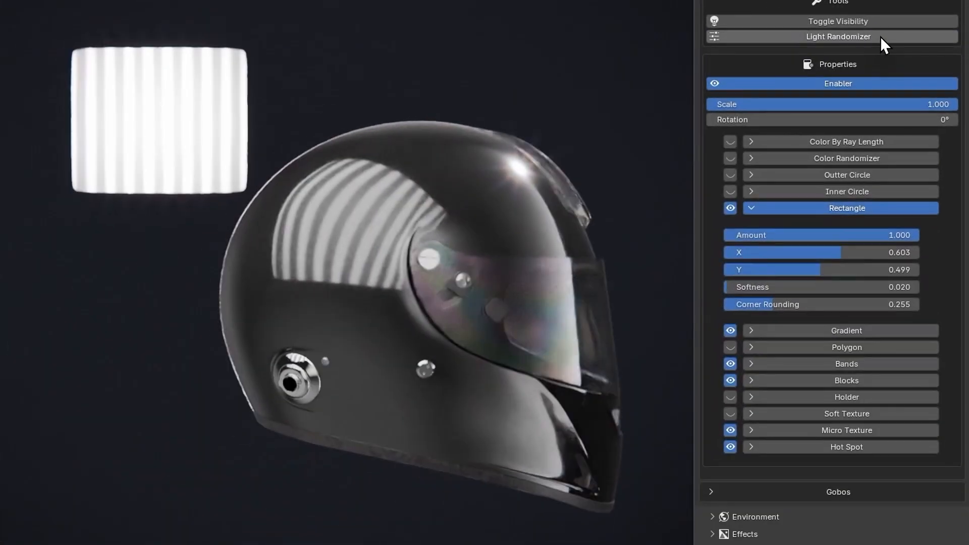
# Step: Randomize the rectangular light repeatedly with Light Randomizer to generate different patterns on the helmet
pyautogui.click(881, 37)
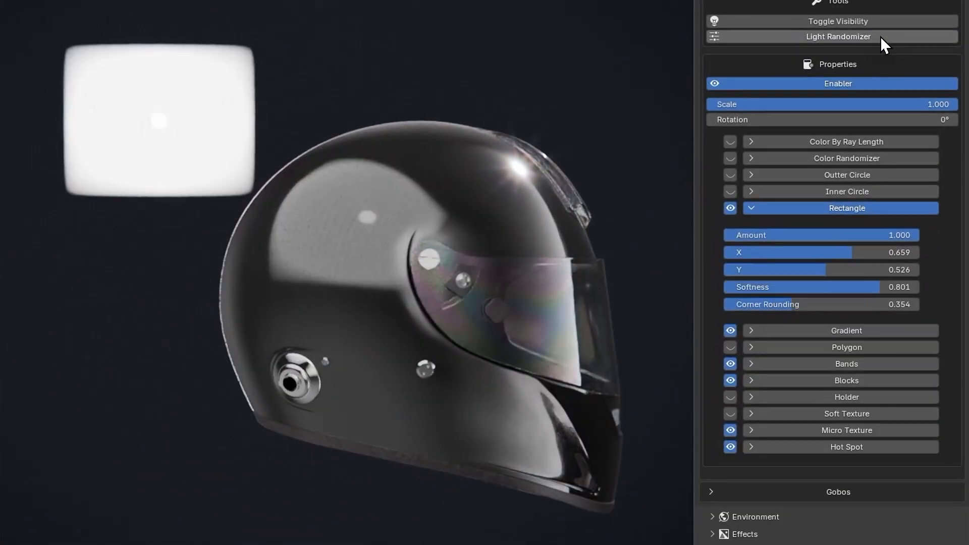
pyautogui.click(880, 36)
pyautogui.click(881, 36)
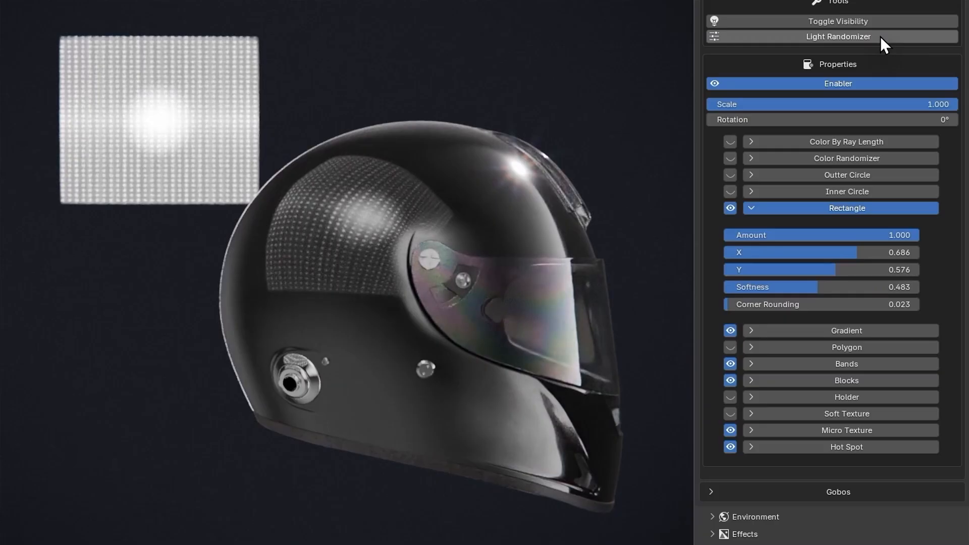
pyautogui.click(880, 36)
pyautogui.click(880, 36)
pyautogui.click(880, 37)
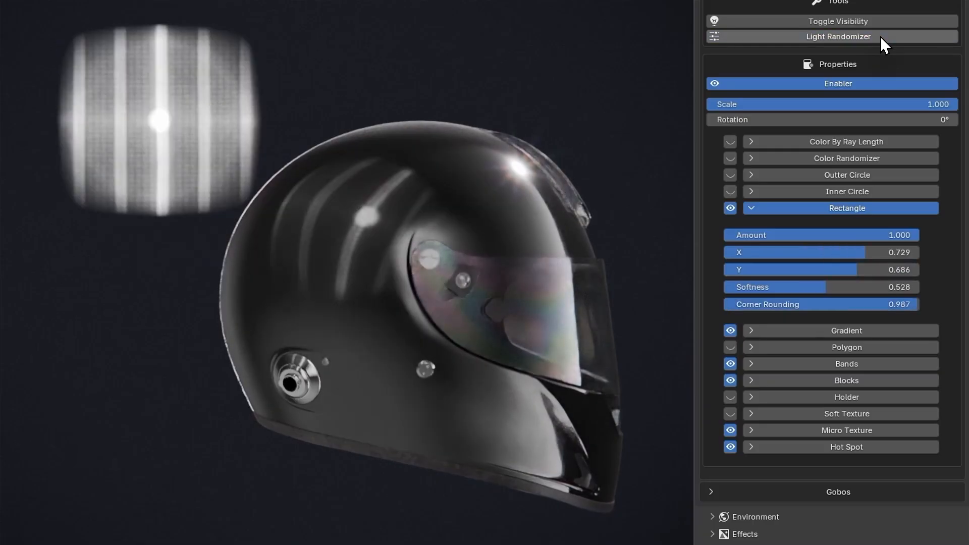
pyautogui.click(880, 36)
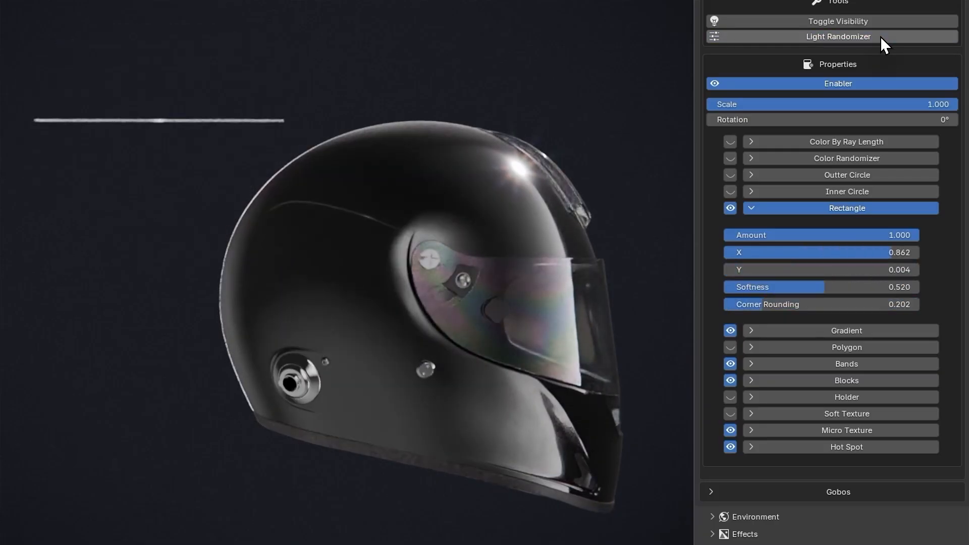
pyautogui.click(880, 37)
pyautogui.click(880, 37)
pyautogui.click(881, 36)
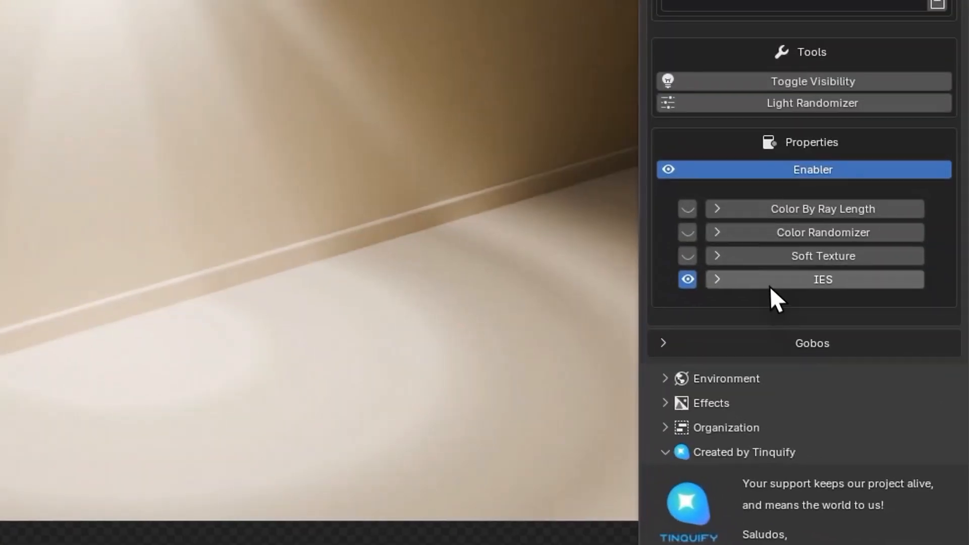
# Step: Shape IES Spot A of the procedural spot light with size 0.313, softness 0.306 and limiter 0.712
pyautogui.click(830, 373)
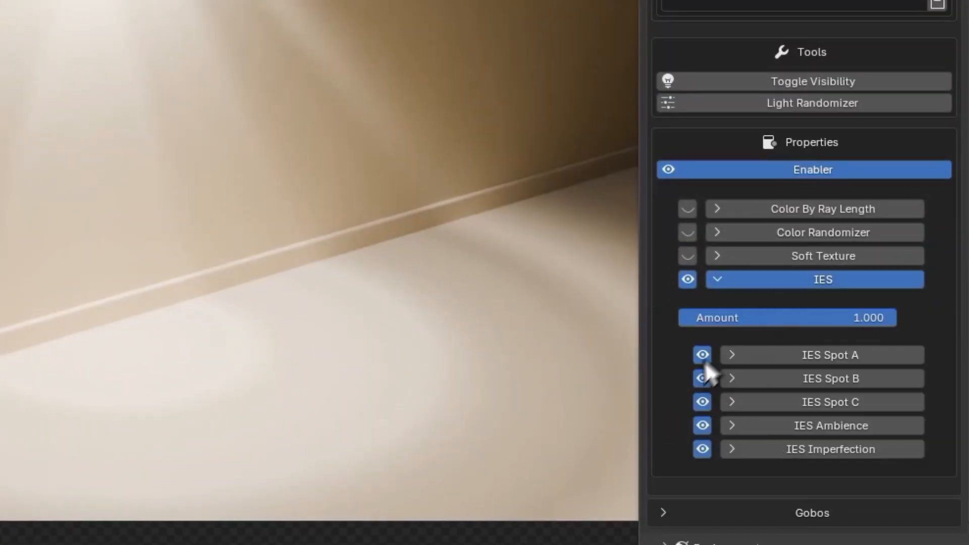
pyautogui.scroll(-4, 798, 281)
pyautogui.click(798, 280)
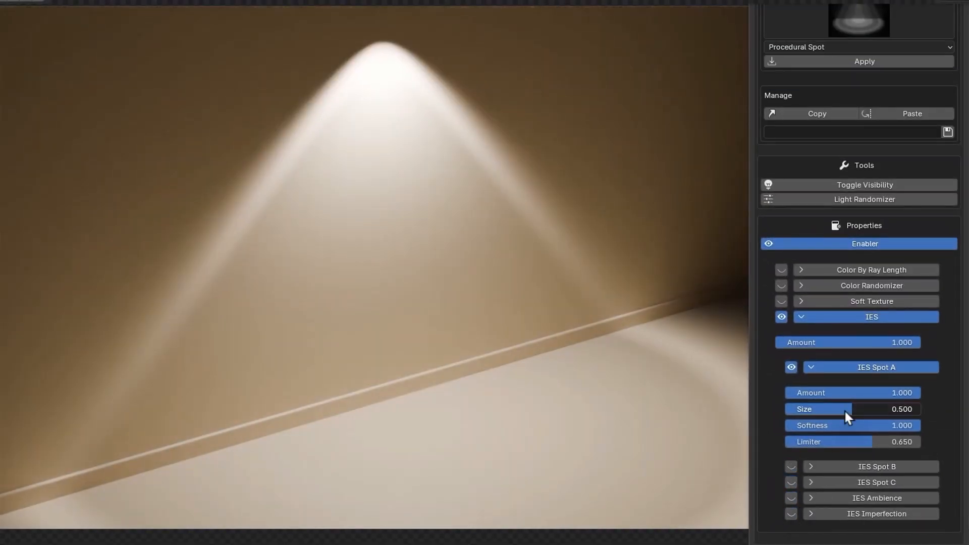
pyautogui.moveTo(848, 411); pyautogui.dragTo(825, 438)
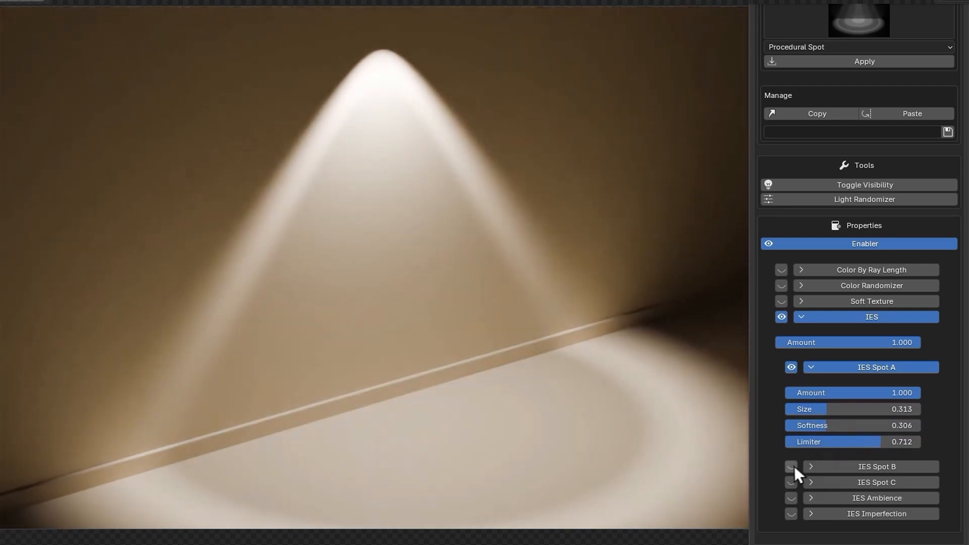
# Step: Enable IES Spot B, IES Spot C and IES Ambience on the procedural spot light, and show the Ambience settings
pyautogui.click(791, 466)
pyautogui.keyDown('ctrl'); pyautogui.click(811, 467); pyautogui.keyUp('ctrl')
pyautogui.click(811, 383)
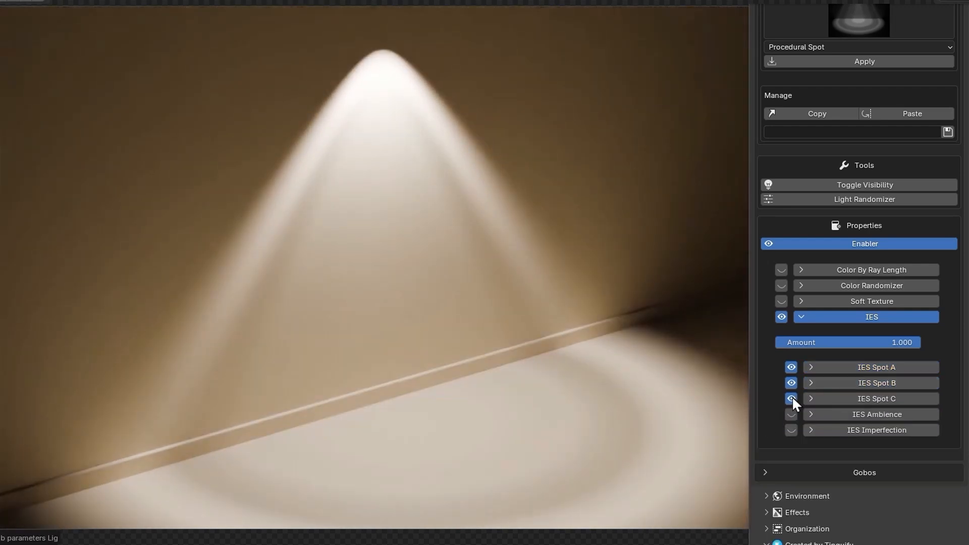
pyautogui.click(792, 396)
pyautogui.click(812, 399)
pyautogui.click(858, 398)
pyautogui.click(828, 414)
pyautogui.click(792, 414)
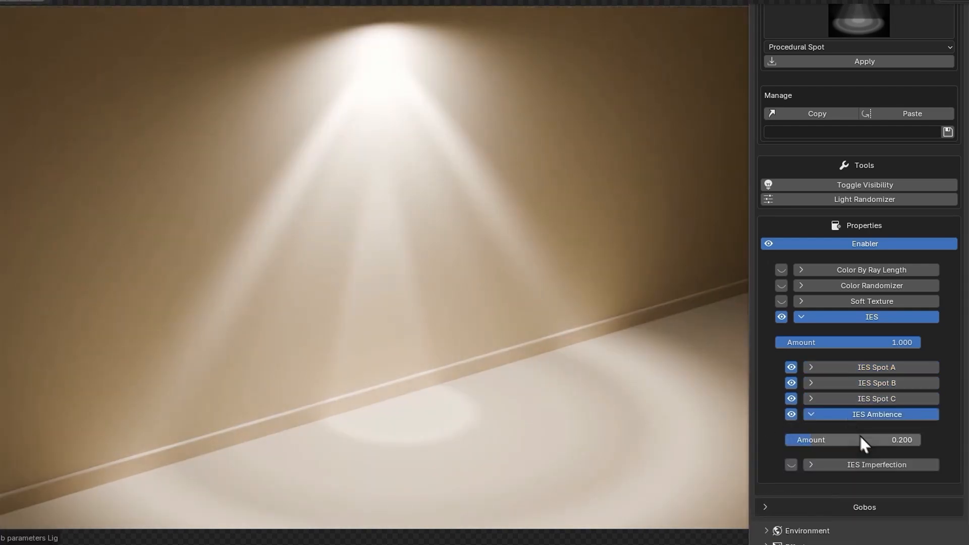
# Step: Lower the IES Ambience amount of the procedural spot light, then enable IES Imperfection and raise its amount
pyautogui.moveTo(859, 437); pyautogui.dragTo(798, 439)
pyautogui.click(848, 414)
pyautogui.click(828, 430)
pyautogui.click(793, 429)
pyautogui.moveTo(853, 455); pyautogui.dragTo(921, 456)
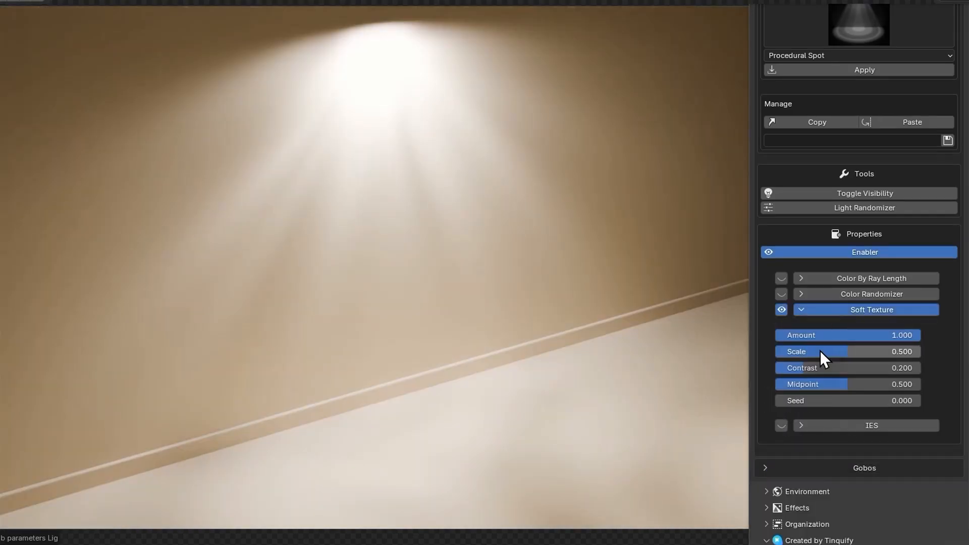
# Step: Adjust the Soft Texture scale, then enable Color By Ray Length with an adjusted distance and a less saturated A Color
pyautogui.moveTo(820, 351)
pyautogui.mouseDown()
pyautogui.moveTo(782, 355)
pyautogui.moveTo(831, 353)
pyautogui.mouseUp()
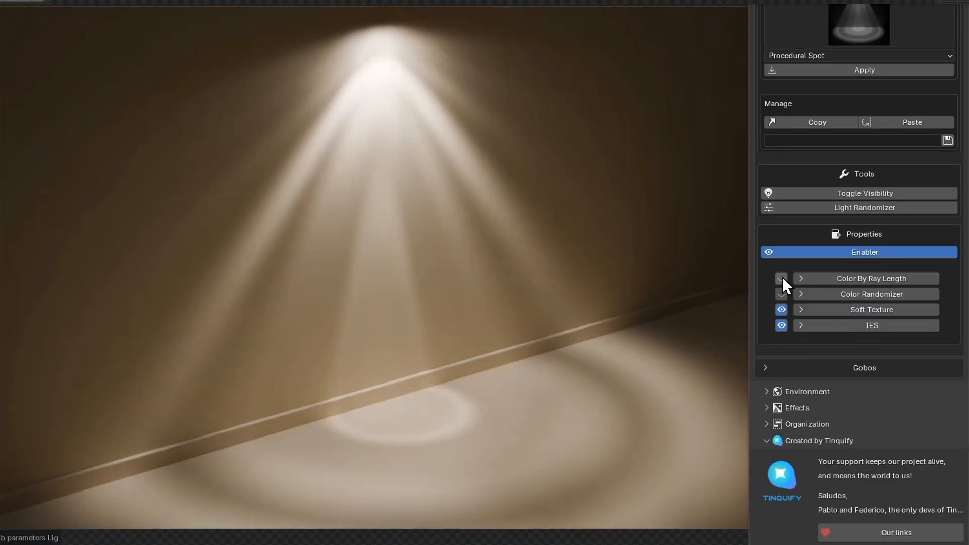
pyautogui.click(781, 278)
pyautogui.click(815, 279)
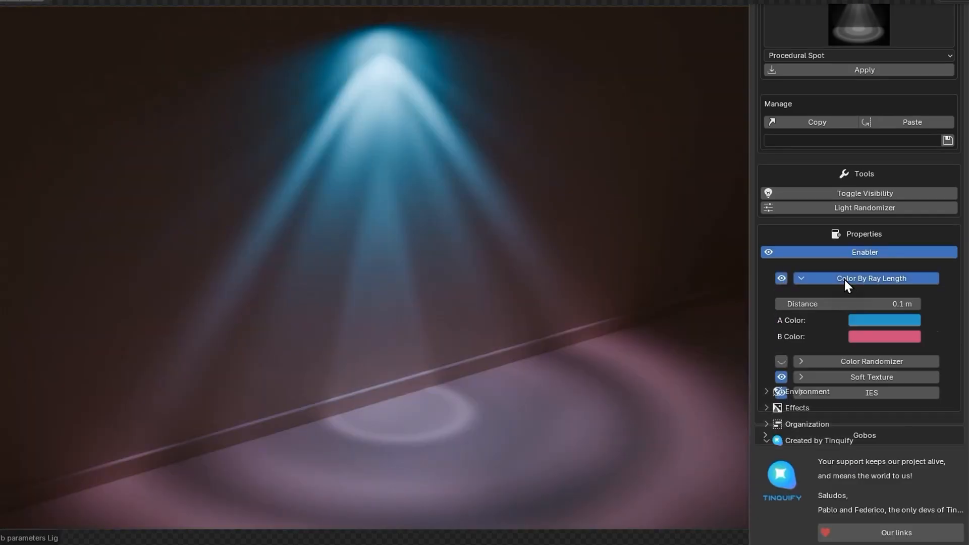
pyautogui.moveTo(853, 303); pyautogui.dragTo(828, 311)
pyautogui.click(867, 320)
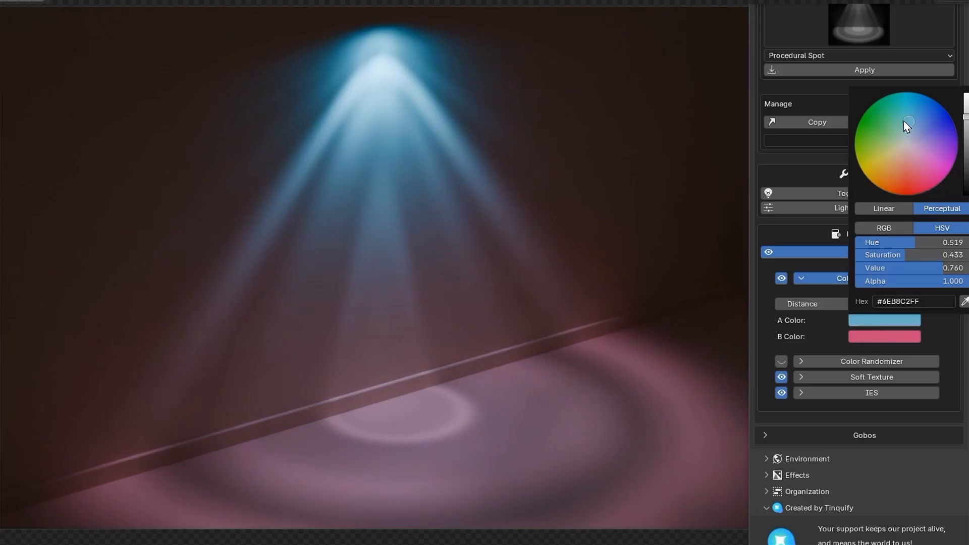
pyautogui.moveTo(904, 125); pyautogui.dragTo(892, 160)
pyautogui.click(796, 279)
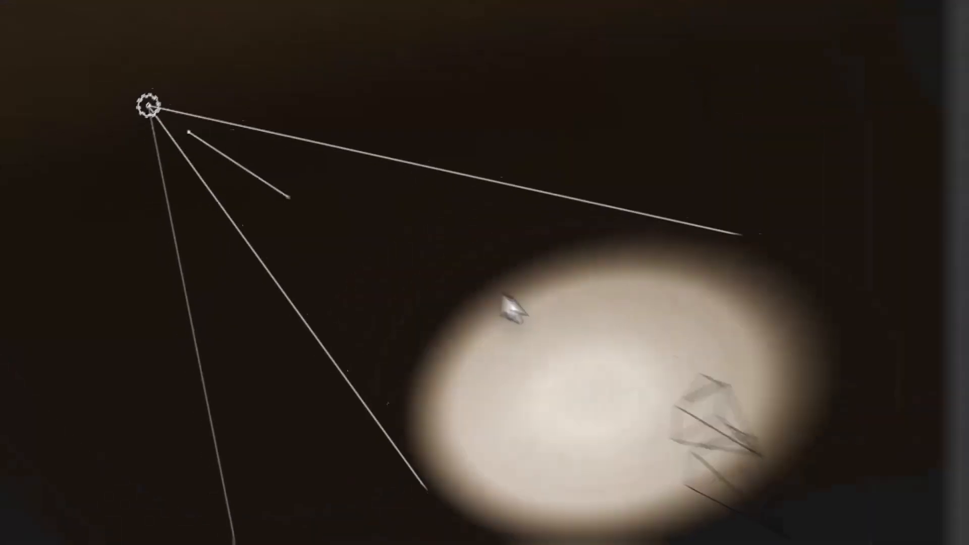
# Step: Create a tree-foliage gobo in the beam of the spot light and scale it down
pyautogui.press('f')
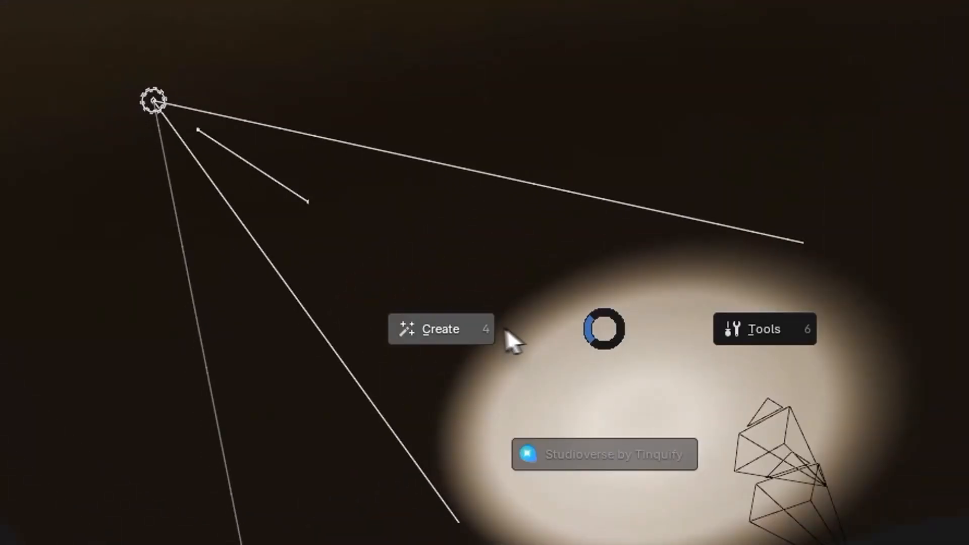
pyautogui.click(478, 329)
pyautogui.click(405, 255)
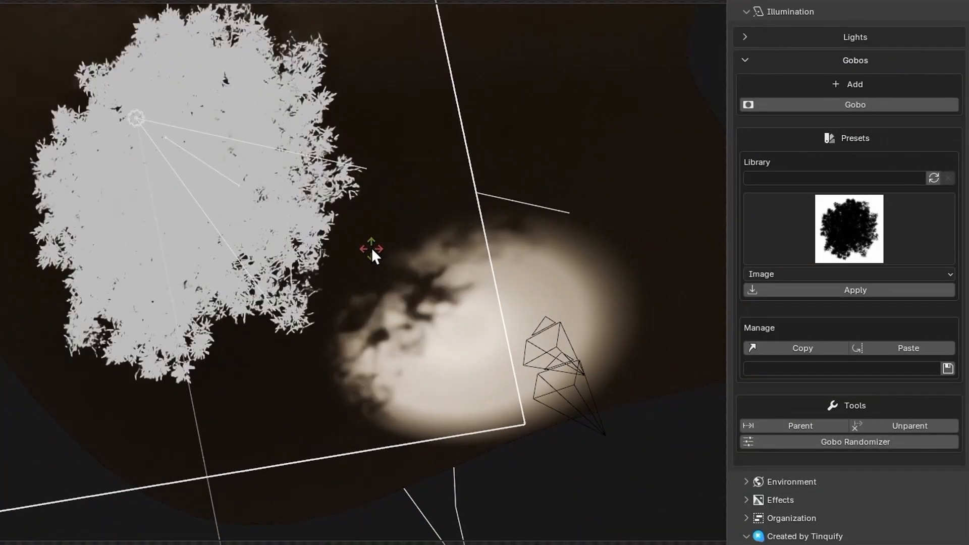
pyautogui.click(507, 295)
pyautogui.press('s')
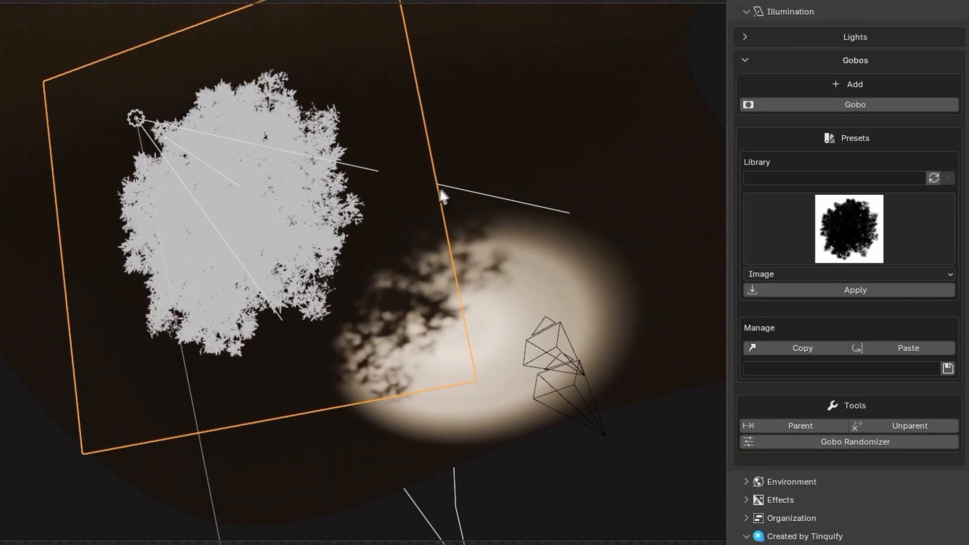
pyautogui.click(450, 187)
pyautogui.click(450, 188)
# Step: Apply the sparse leafy branch image from the gobo library, then replace it with the spreading palm frond image
pyautogui.click(820, 229)
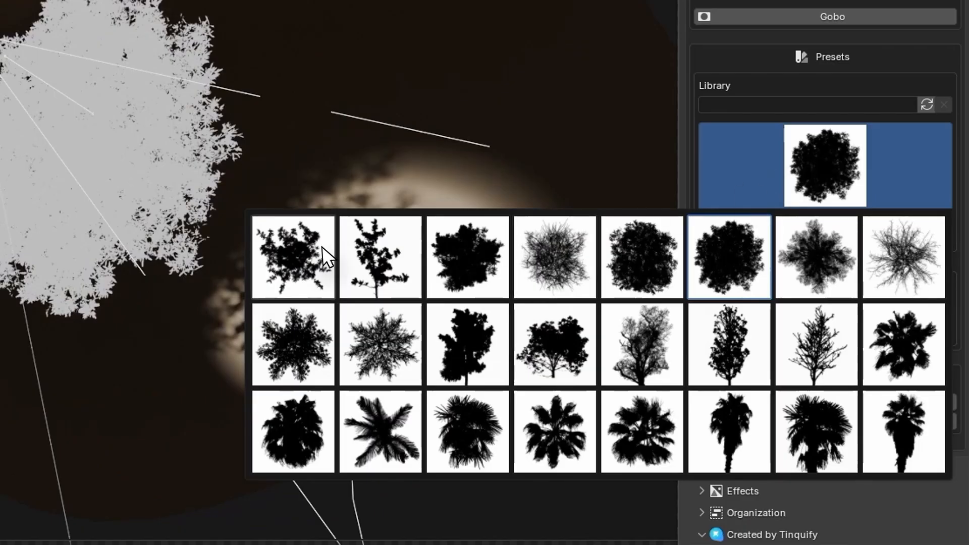
pyautogui.click(322, 246)
pyautogui.click(782, 237)
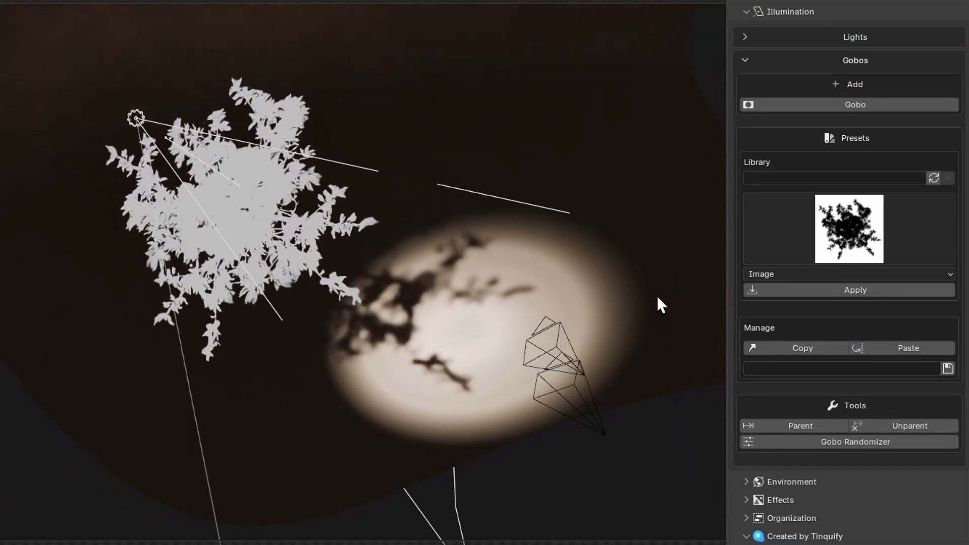
pyautogui.click(870, 241)
pyautogui.click(479, 451)
pyautogui.click(843, 291)
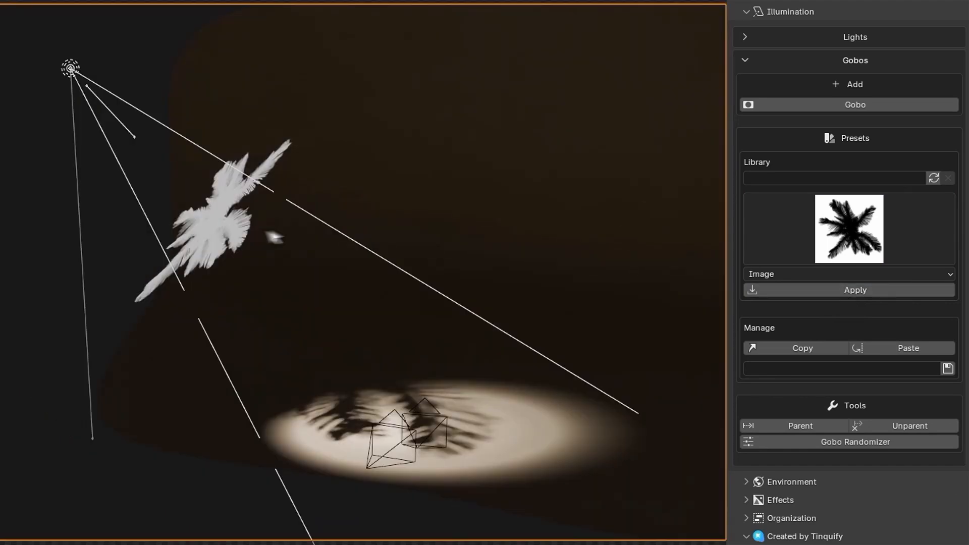
# Step: Scale the palm gobo on all axes except Z
pyautogui.press('s')
pyautogui.hotkey('shift', 'z')
pyautogui.click(405, 313)
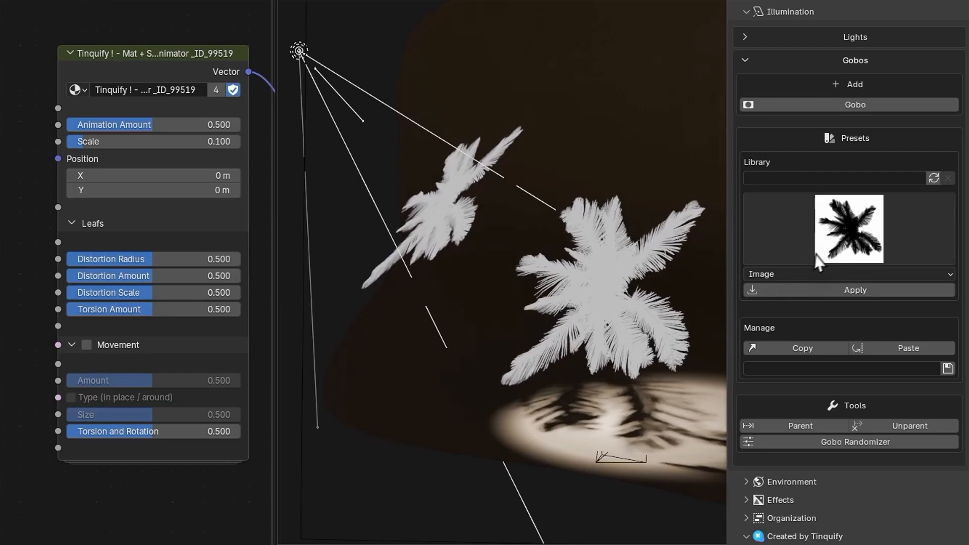
# Step: Replace the palm image on the gobo with the first leafy branch preset from the library
pyautogui.click(816, 254)
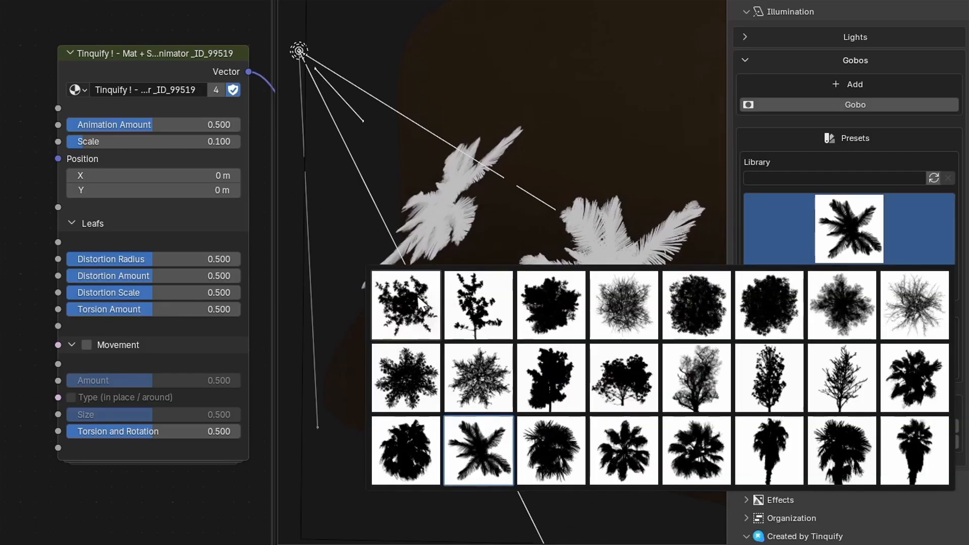
pyautogui.click(419, 299)
pyautogui.click(832, 289)
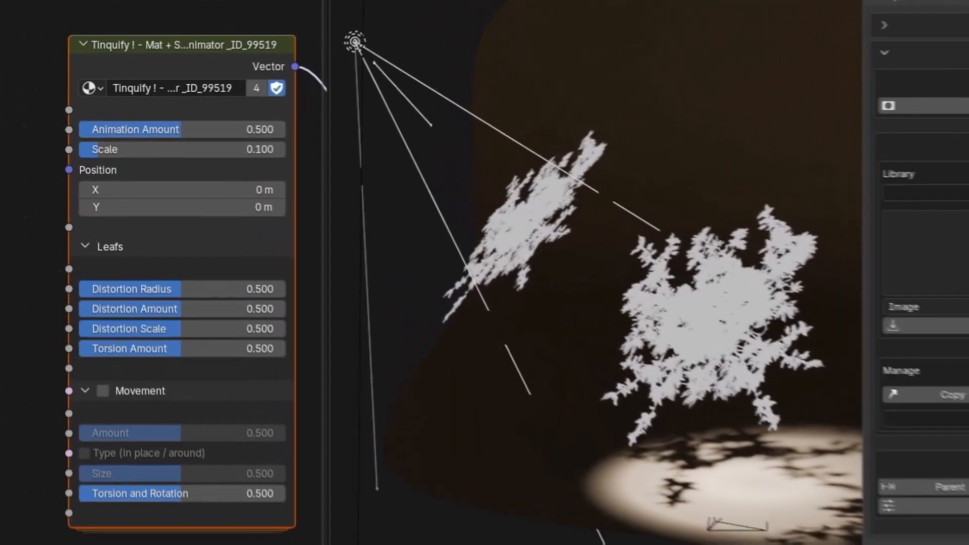
# Step: Enable gobo Movement with Amount 1.000 and the around type, and set Torsion and Rotation to 0.848 and Animation Amount to 0.996
pyautogui.click(87, 345)
pyautogui.moveTo(124, 435); pyautogui.dragTo(237, 435)
pyautogui.click(84, 458)
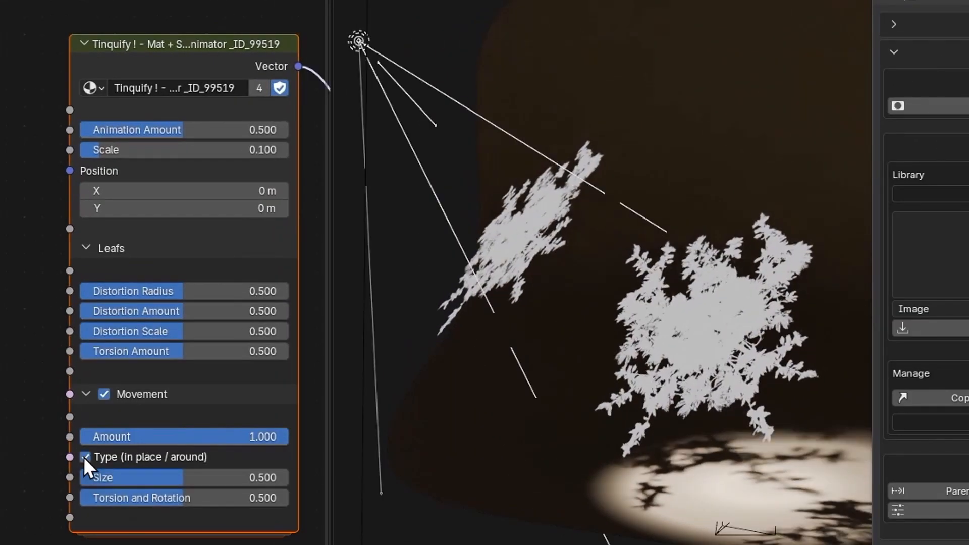
pyautogui.moveTo(151, 498); pyautogui.dragTo(225, 498)
pyautogui.moveTo(196, 126); pyautogui.dragTo(300, 127)
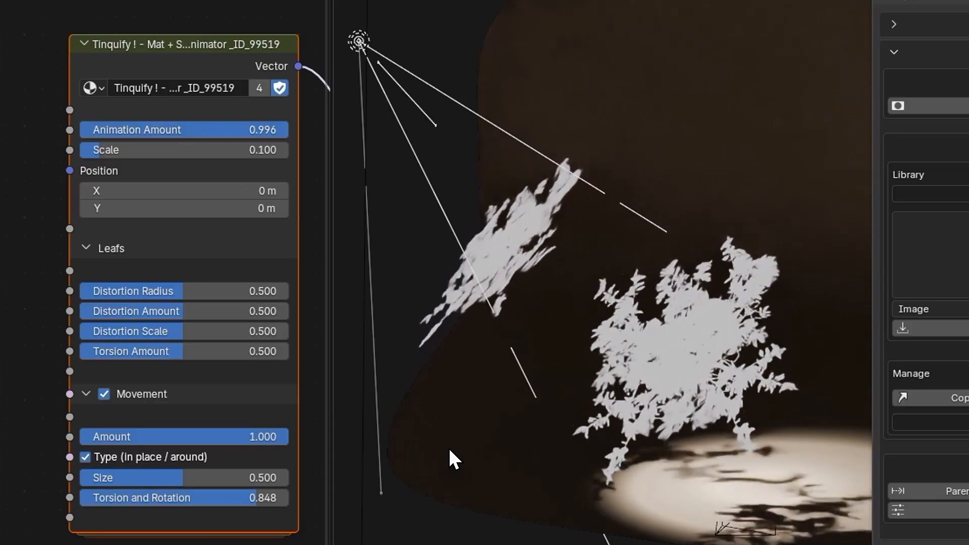
# Step: Disable Movement in the gobo animation node and lower its Scale
pyautogui.click(103, 393)
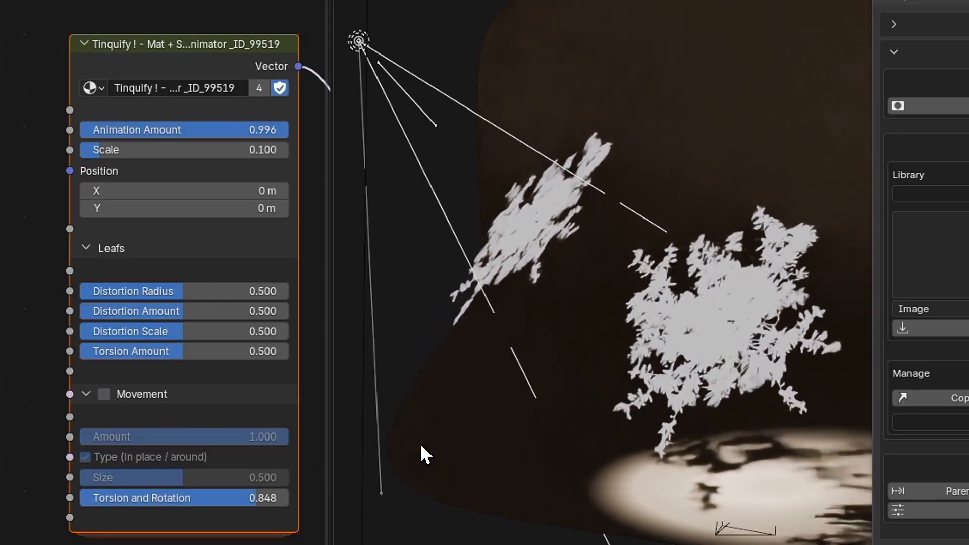
pyautogui.moveTo(197, 150); pyautogui.dragTo(163, 147)
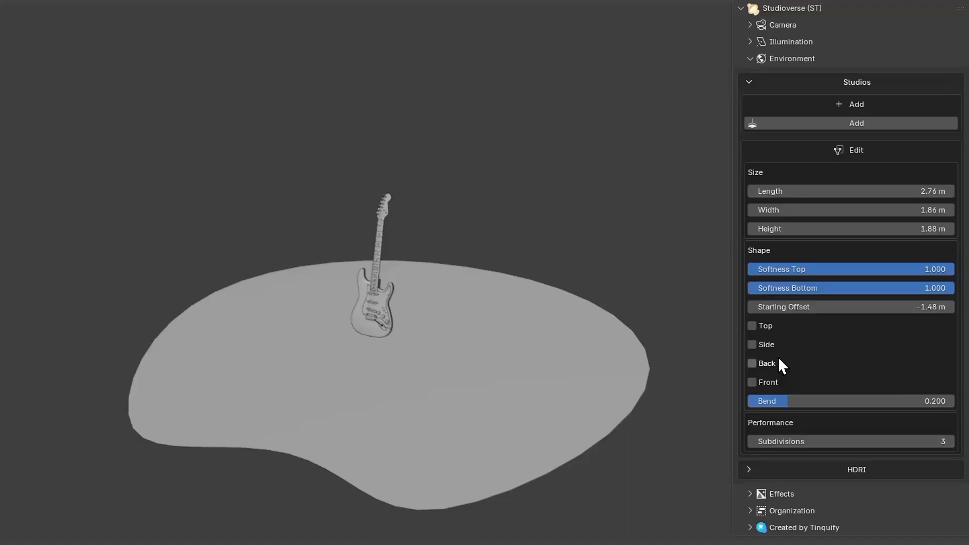
# Step: Enable the Back and Top surfaces of the guitar studio and adjust its size and shape, with Bend at 0.164
pyautogui.click(779, 359)
pyautogui.click(768, 326)
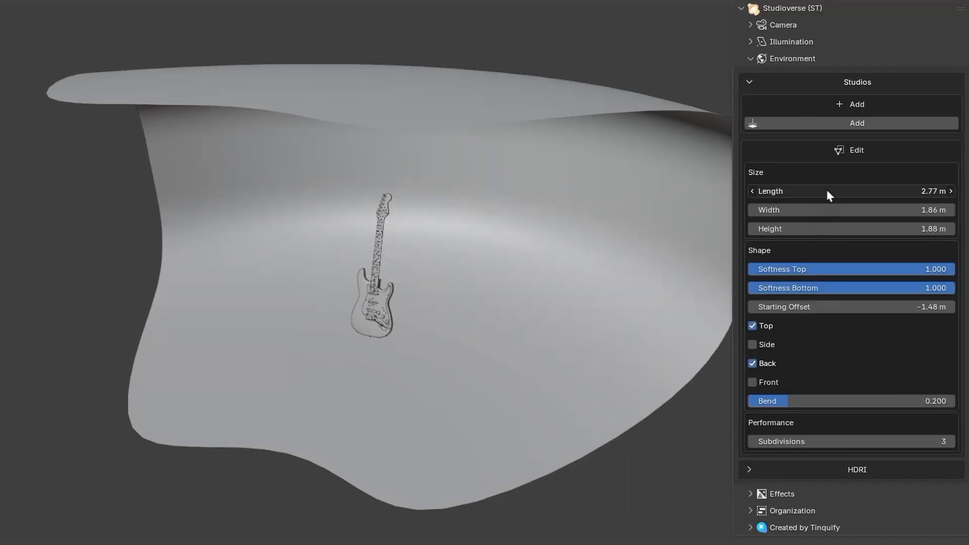
pyautogui.moveTo(827, 190); pyautogui.dragTo(800, 229)
pyautogui.moveTo(802, 270); pyautogui.dragTo(954, 310)
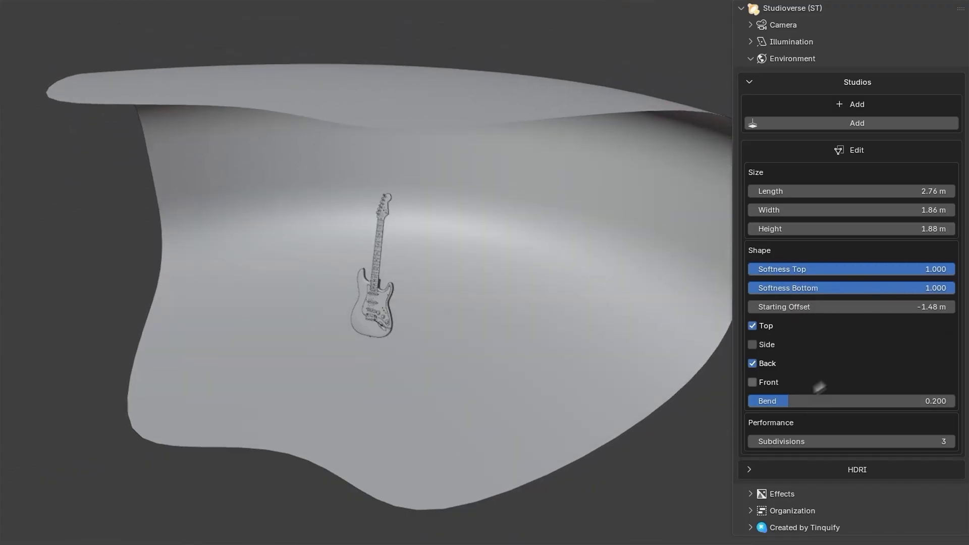
pyautogui.moveTo(823, 401); pyautogui.dragTo(784, 401)
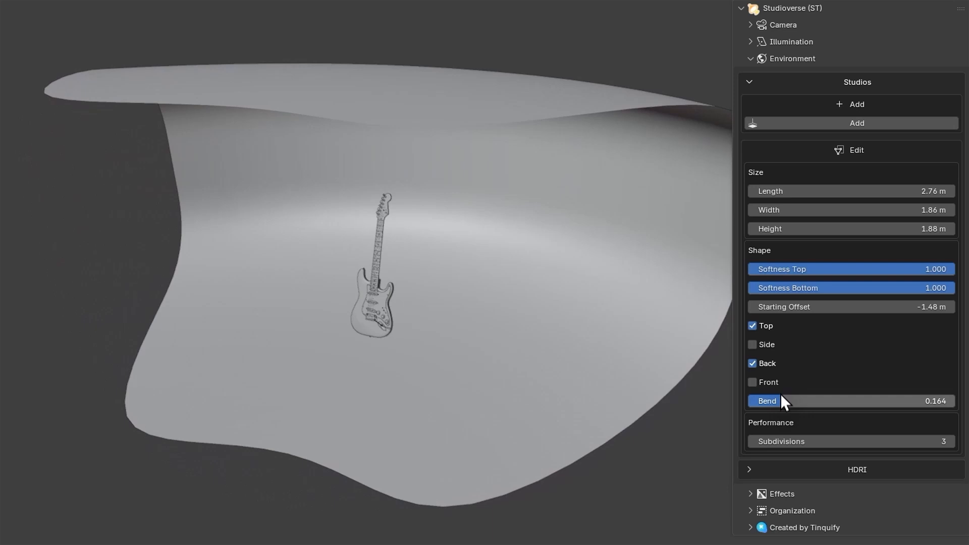
# Step: Try the Side and Top surfaces of the guitar studio on and off, then disable Top and Back
pyautogui.click(759, 346)
pyautogui.click(755, 326)
pyautogui.click(755, 325)
pyautogui.click(754, 344)
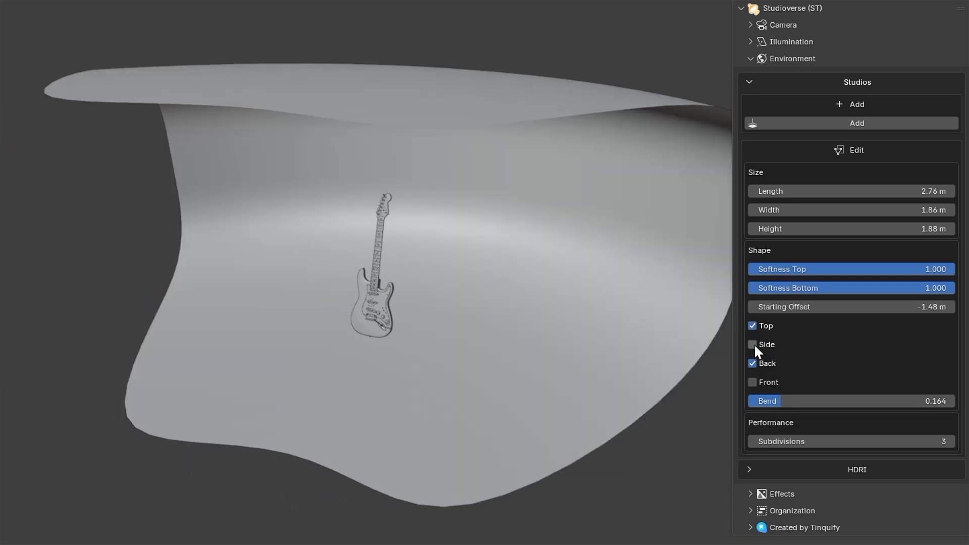
pyautogui.click(753, 328)
pyautogui.click(754, 360)
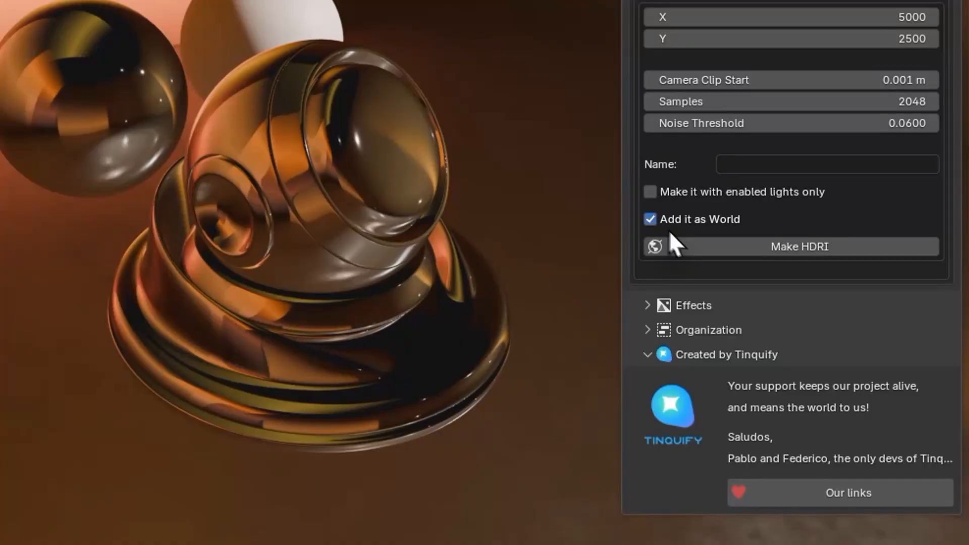
# Step: Make an HDRI from the scene at 5000 by 2500 with 2048 samples, adding it as World
pyautogui.click(712, 246)
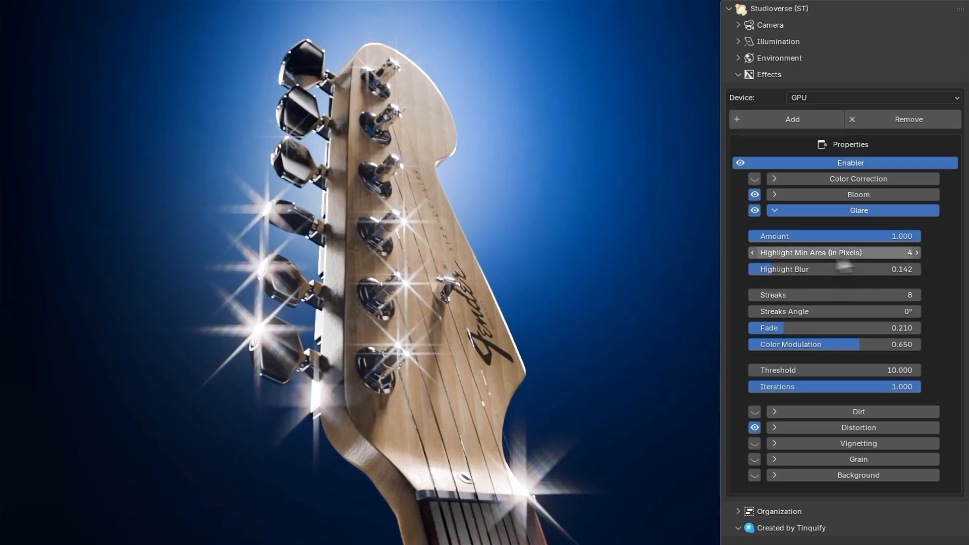
# Step: Try a Glare Highlight Min Area of 6 pixels, return it to 4 and set Highlight Blur to 0.123
pyautogui.click(916, 252)
pyautogui.click(917, 252)
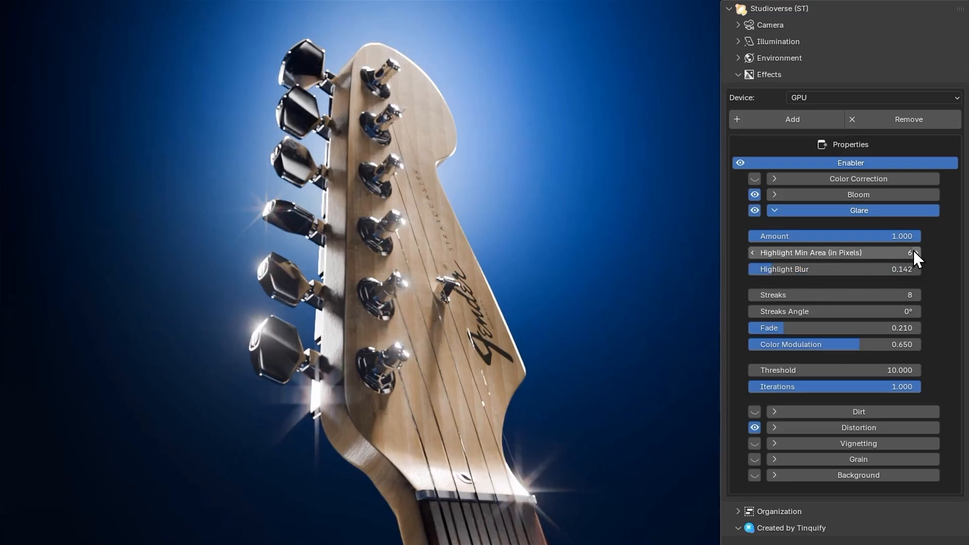
pyautogui.moveTo(853, 269)
pyautogui.mouseDown()
pyautogui.moveTo(786, 280)
pyautogui.moveTo(795, 274)
pyautogui.mouseUp()
pyautogui.click(753, 255)
pyautogui.click(753, 255)
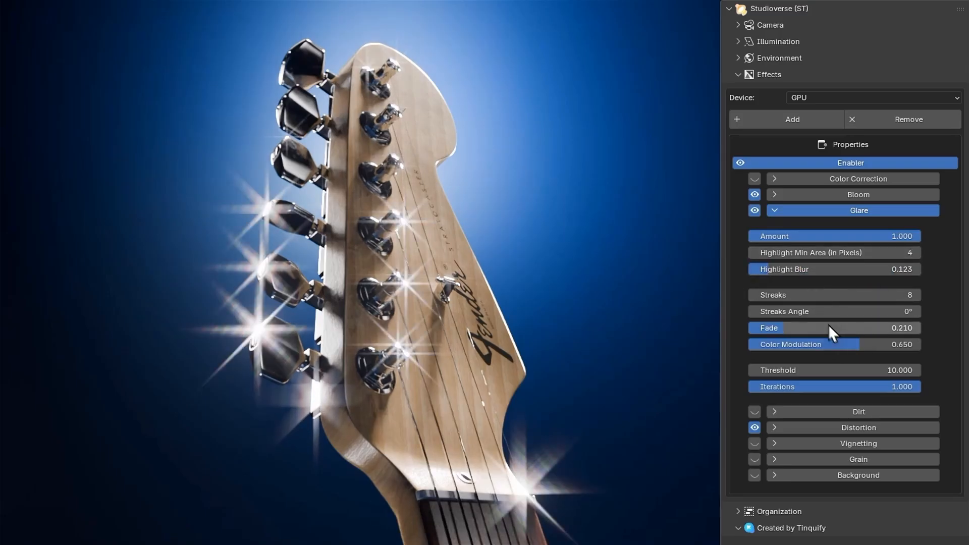
# Step: Raise the Fade and Highlight Blur of the Glare on the guitar headstock, and reduce its Amount
pyautogui.moveTo(829, 327); pyautogui.dragTo(898, 323)
pyautogui.moveTo(814, 273); pyautogui.dragTo(853, 274)
pyautogui.moveTo(856, 239)
pyautogui.mouseDown()
pyautogui.moveTo(756, 253)
pyautogui.moveTo(746, 287)
pyautogui.mouseUp()
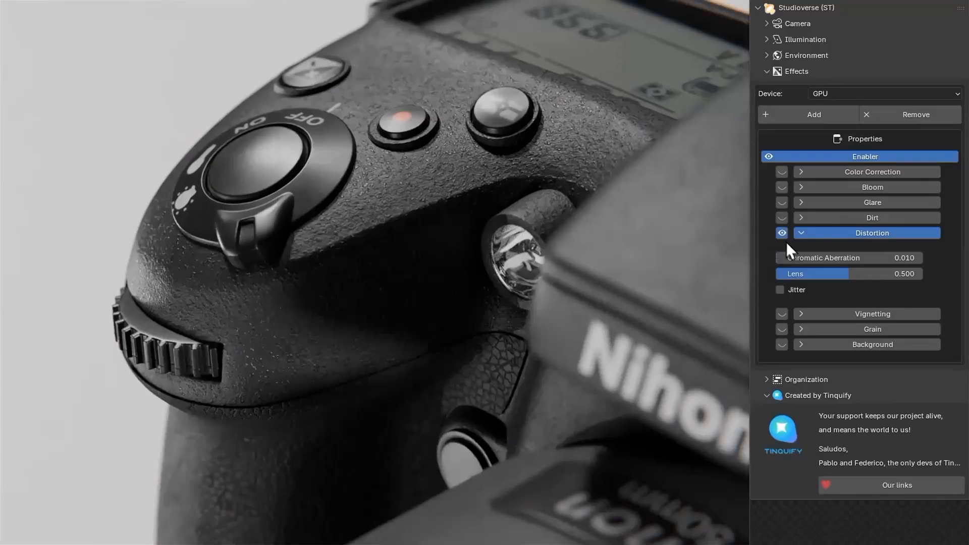
# Step: Adjust the Chromatic Aberration of the Distortion effect on the camera render and collapse its settings
pyautogui.moveTo(786, 255); pyautogui.dragTo(682, 285)
pyautogui.click(816, 233)
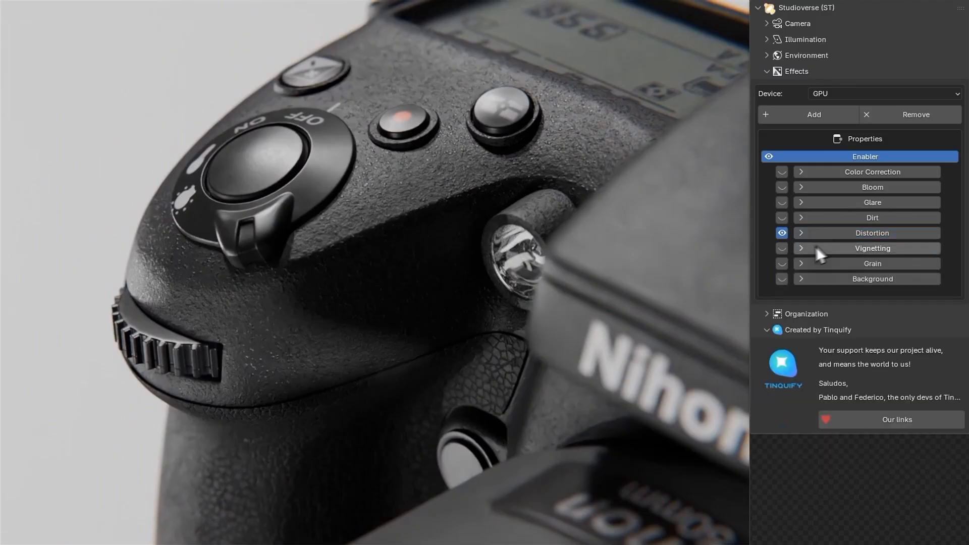
# Step: Enable Vignetting on the camera render with Falloff 0.823 and Scale 0.339
pyautogui.click(816, 249)
pyautogui.moveTo(841, 290); pyautogui.dragTo(896, 290)
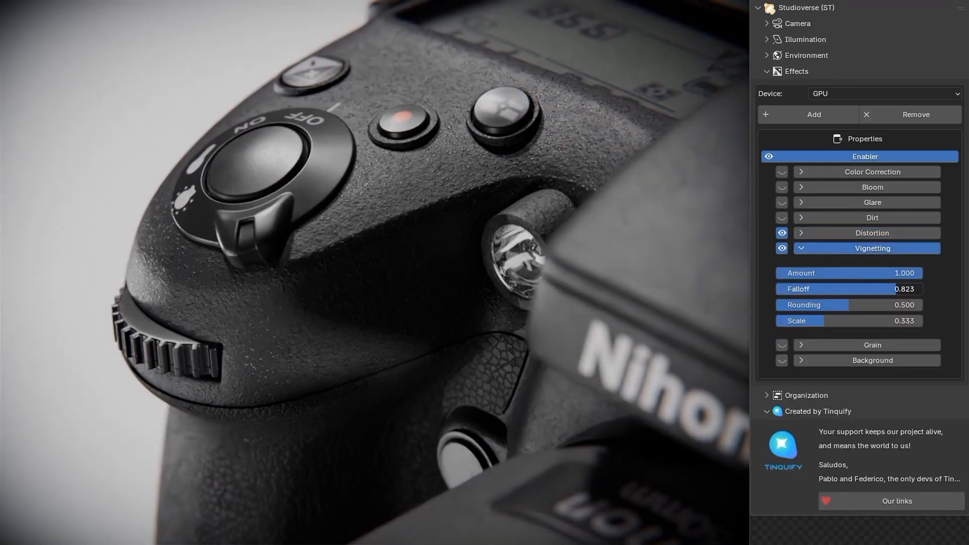
pyautogui.moveTo(869, 321)
pyautogui.mouseDown()
pyautogui.moveTo(878, 321)
pyautogui.moveTo(841, 321)
pyautogui.moveTo(870, 321)
pyautogui.mouseUp()
pyautogui.press('Escape')
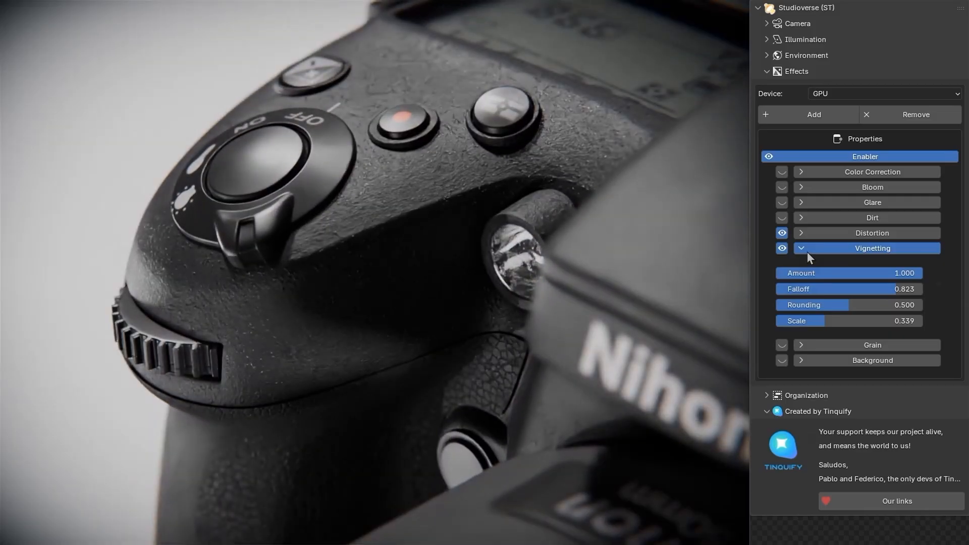
pyautogui.click(808, 251)
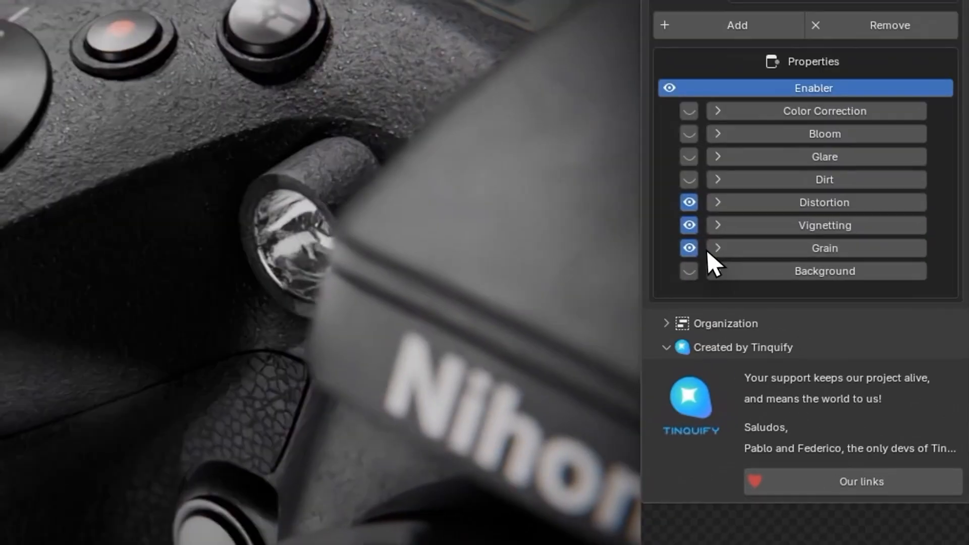
# Step: Set the Grain effect's Amount, Saturation and Fine Contrast to 1.000 and its Fine Scale to 0.375
pyautogui.click(802, 264)
pyautogui.moveTo(821, 305); pyautogui.dragTo(944, 309)
pyautogui.moveTo(756, 371); pyautogui.dragTo(896, 371)
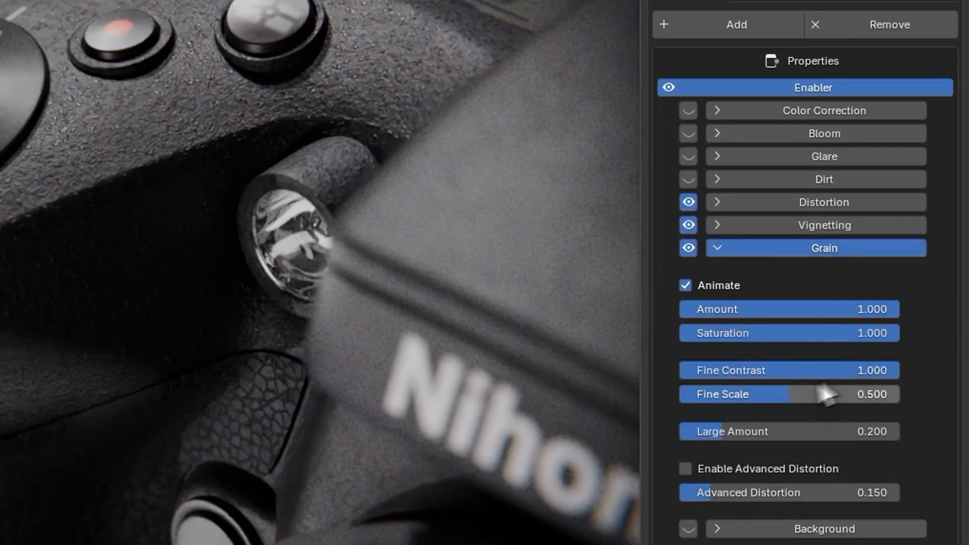
pyautogui.moveTo(853, 394); pyautogui.dragTo(812, 396)
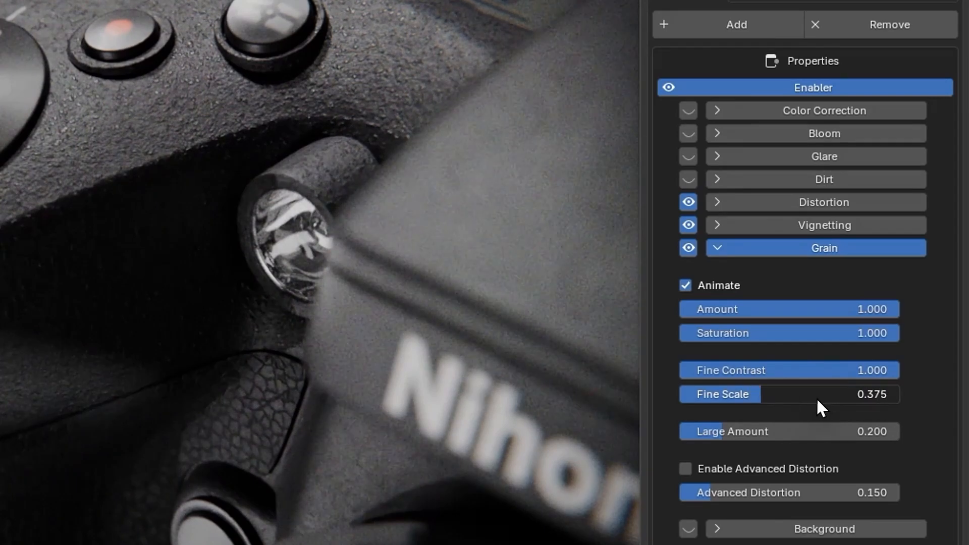
pyautogui.moveTo(797, 334); pyautogui.dragTo(769, 343)
# Step: Enable Advanced Distortion for the grain and set it to 0.133
pyautogui.click(734, 473)
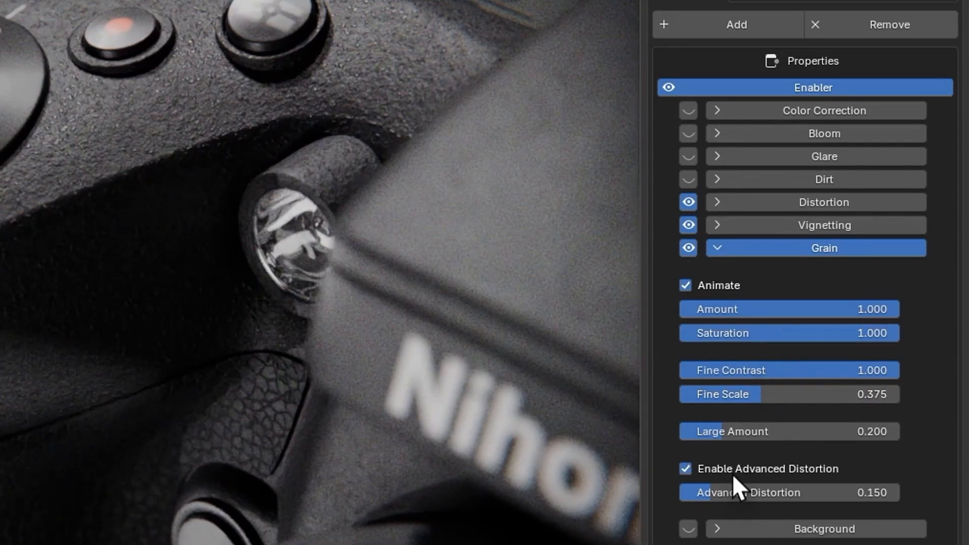
pyautogui.moveTo(734, 487)
pyautogui.mouseDown()
pyautogui.moveTo(796, 488)
pyautogui.moveTo(726, 491)
pyautogui.mouseUp()
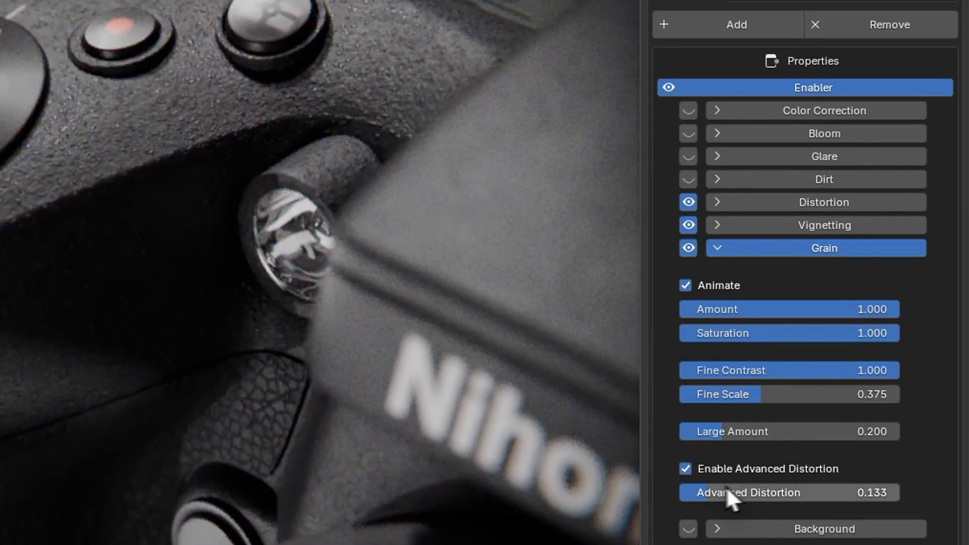
# Step: Switch all post effects off and back on to compare the camera render
pyautogui.click(678, 89)
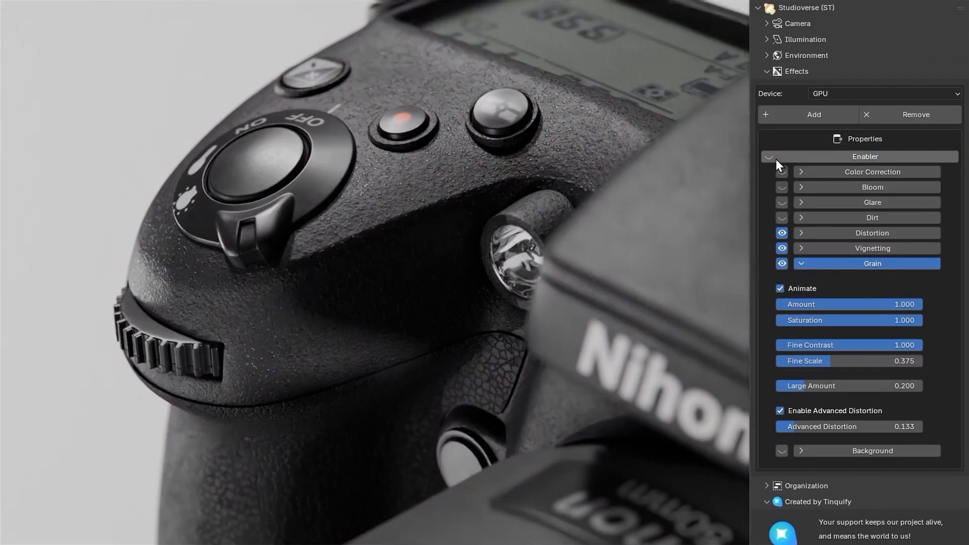
pyautogui.click(776, 159)
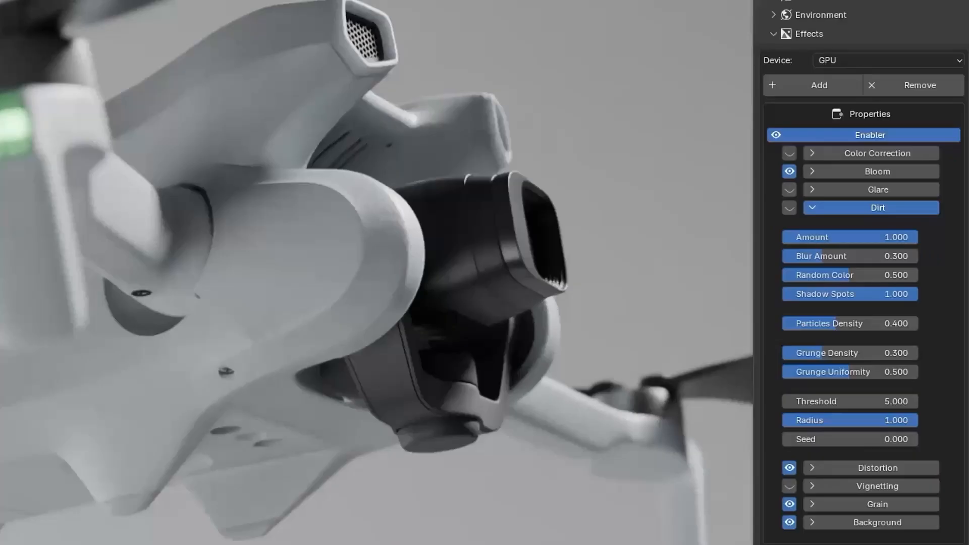
# Step: Set the Dirt effect's Particles Density to 0.406, Grunge Density to 0.466, Blur Amount to 0.422 and Threshold to 4.640 on the drone render
pyautogui.moveTo(848, 327); pyautogui.dragTo(844, 349)
pyautogui.moveTo(846, 261); pyautogui.dragTo(865, 279)
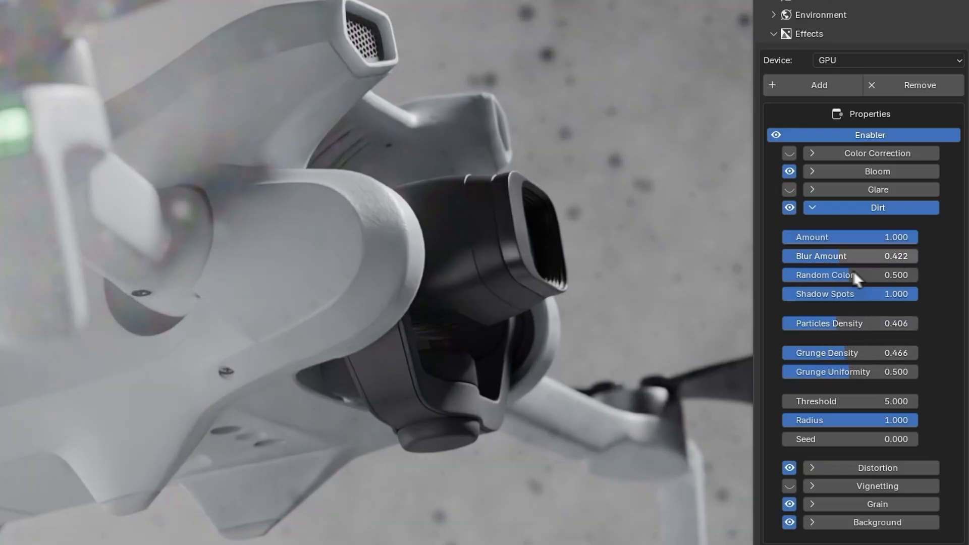
pyautogui.moveTo(896, 402); pyautogui.dragTo(838, 406)
# Step: Set the Dirt effect's Shadow Spots to 0.680 and Random Color to 0.378, and vary its Seed
pyautogui.moveTo(904, 298); pyautogui.dragTo(850, 321)
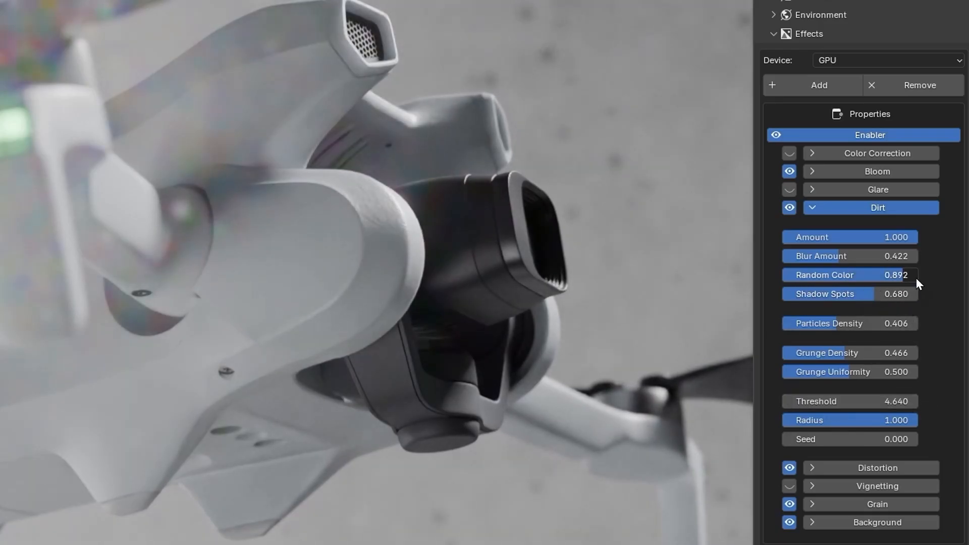
pyautogui.moveTo(916, 279); pyautogui.dragTo(849, 297)
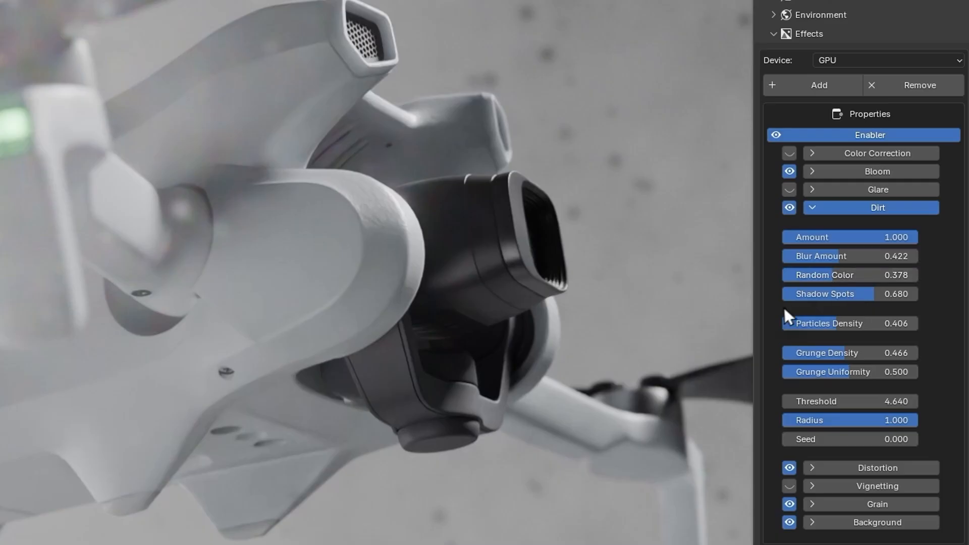
pyautogui.moveTo(810, 437); pyautogui.dragTo(878, 438)
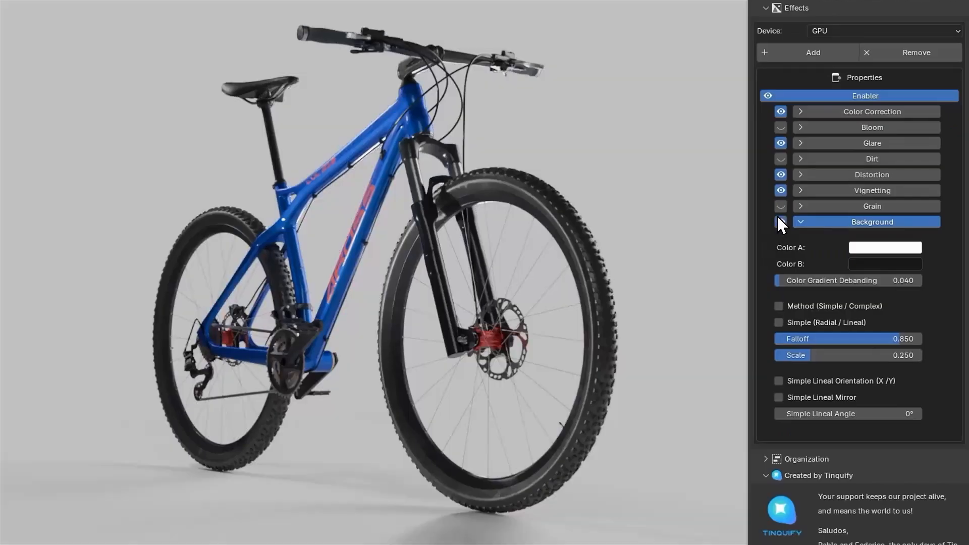
# Step: Set the bike background's Color A to pink (#FF2892), enable the Method (Simple / Complex) option, and set Scale to 0.338
pyautogui.click(885, 248)
pyautogui.moveTo(914, 61)
pyautogui.mouseDown()
pyautogui.moveTo(933, 38)
pyautogui.moveTo(921, 115)
pyautogui.moveTo(930, 113)
pyautogui.mouseUp()
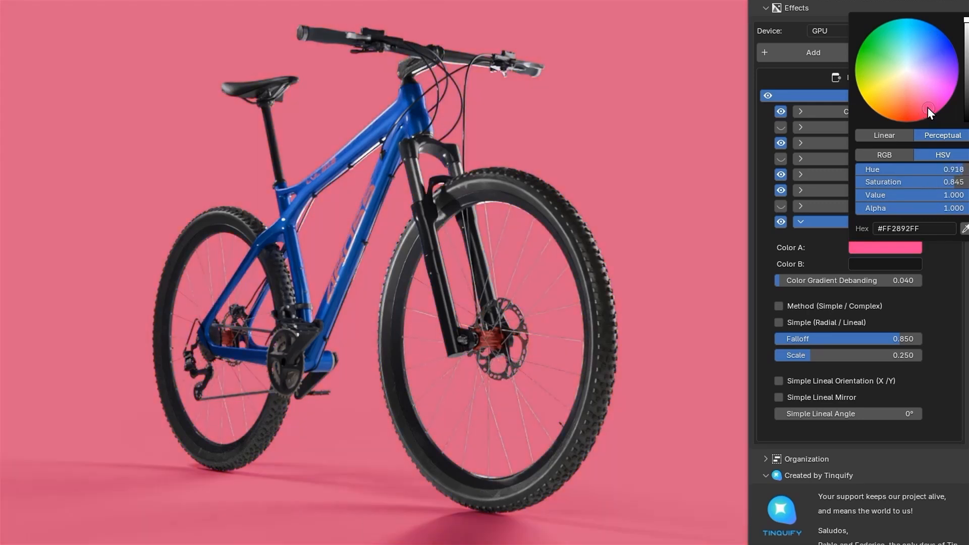
pyautogui.click(799, 303)
pyautogui.moveTo(811, 353)
pyautogui.mouseDown()
pyautogui.moveTo(882, 352)
pyautogui.moveTo(826, 358)
pyautogui.mouseUp()
# Step: Set the background's Color B to a saturated blue and its Color Gradient Debanding to 0.133
pyautogui.click(897, 265)
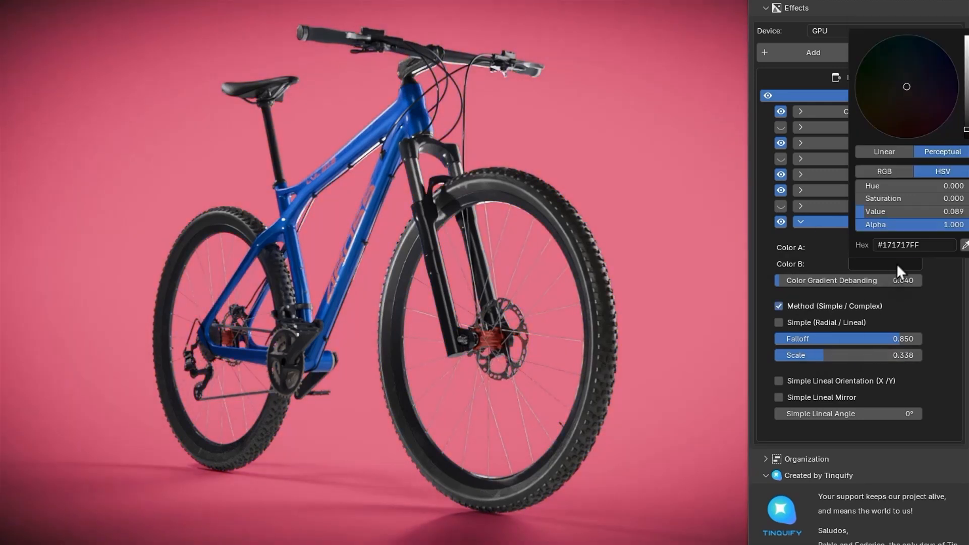
pyautogui.moveTo(966, 99); pyautogui.dragTo(966, 45)
pyautogui.moveTo(927, 70); pyautogui.dragTo(947, 63)
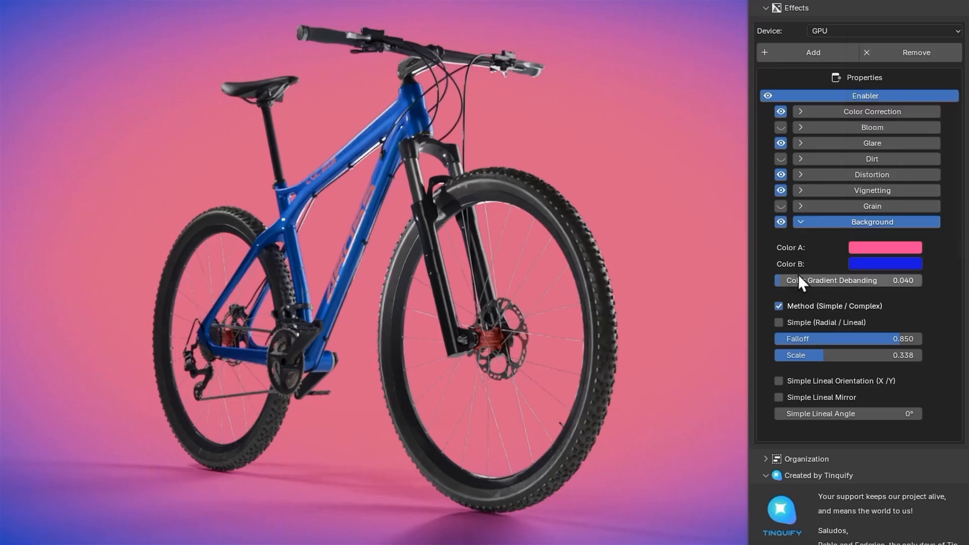
pyautogui.moveTo(798, 276); pyautogui.dragTo(966, 281)
# Step: Switch the background gradient from Radial to Lineal, enable Simple Lineal Mirror, and adjust its Falloff and angle
pyautogui.click(778, 322)
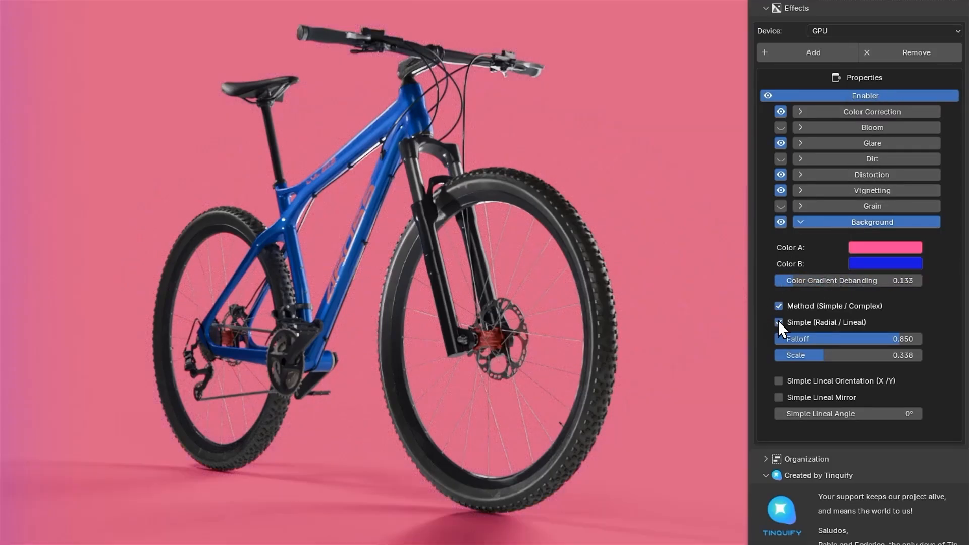
pyautogui.moveTo(812, 339); pyautogui.dragTo(829, 336)
pyautogui.moveTo(807, 407); pyautogui.dragTo(878, 407)
pyautogui.click(777, 397)
pyautogui.moveTo(903, 338); pyautogui.dragTo(896, 339)
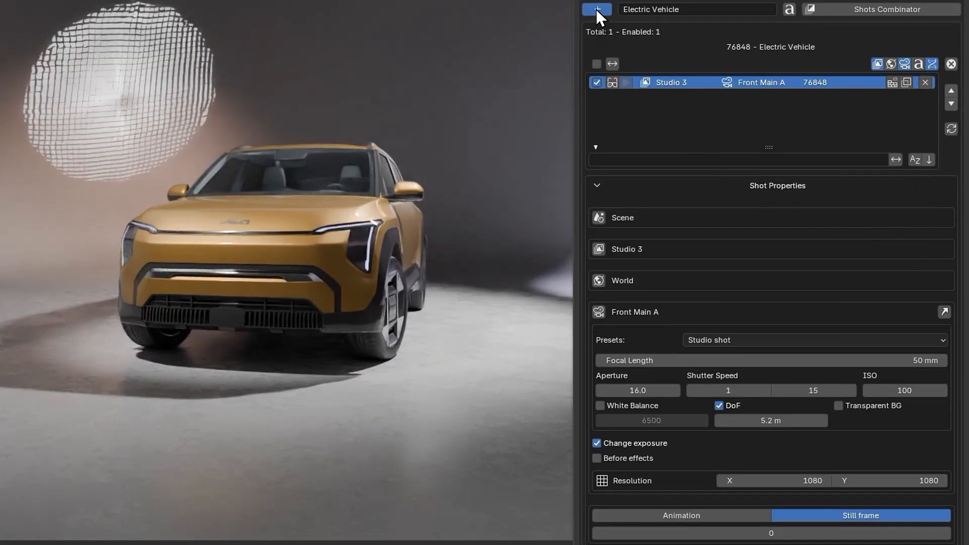
# Step: Add an Electric Vehicle shot to the Shot Manager and apply the Studio shot preset to its camera
pyautogui.click(597, 9)
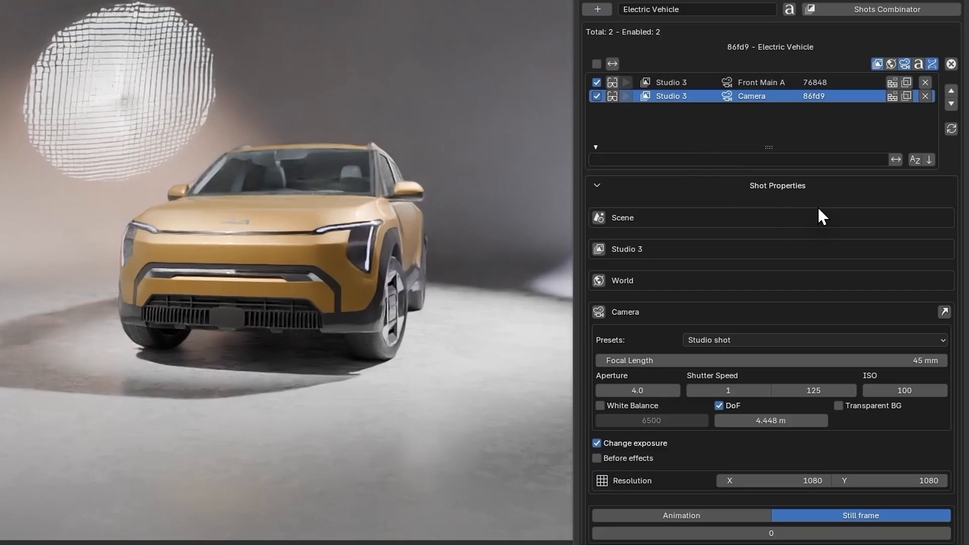
pyautogui.click(803, 340)
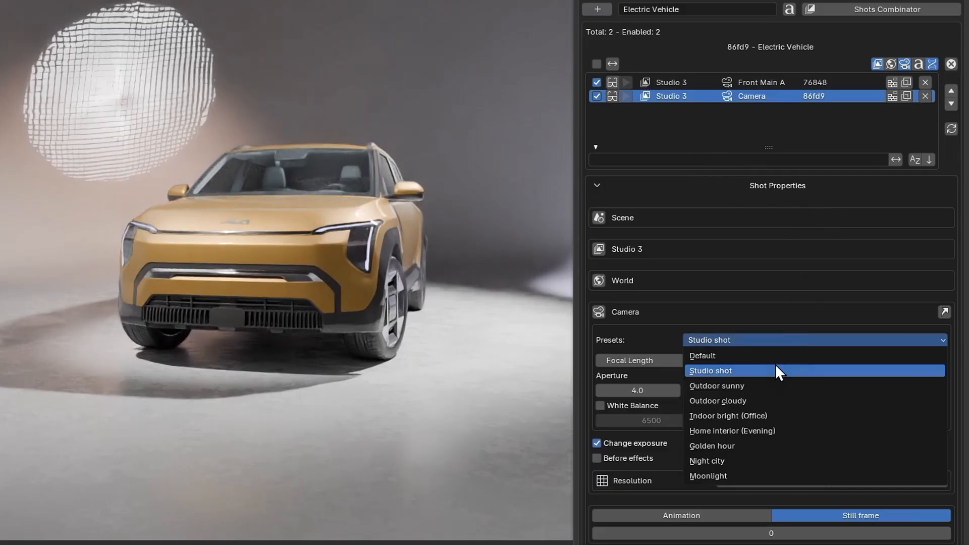
pyautogui.click(778, 371)
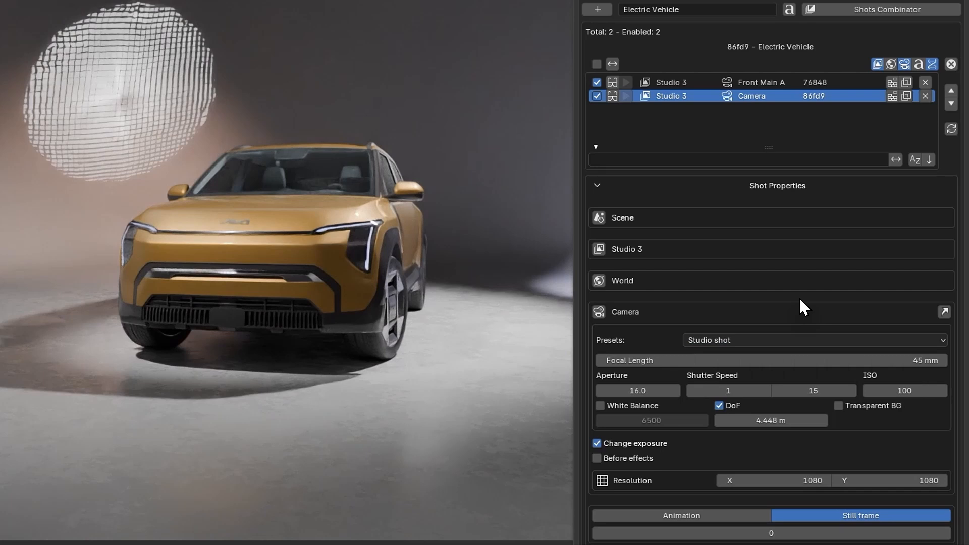
# Step: Duplicate the Camera shot and assign the close-up Camera.001 to the copy
pyautogui.click(907, 96)
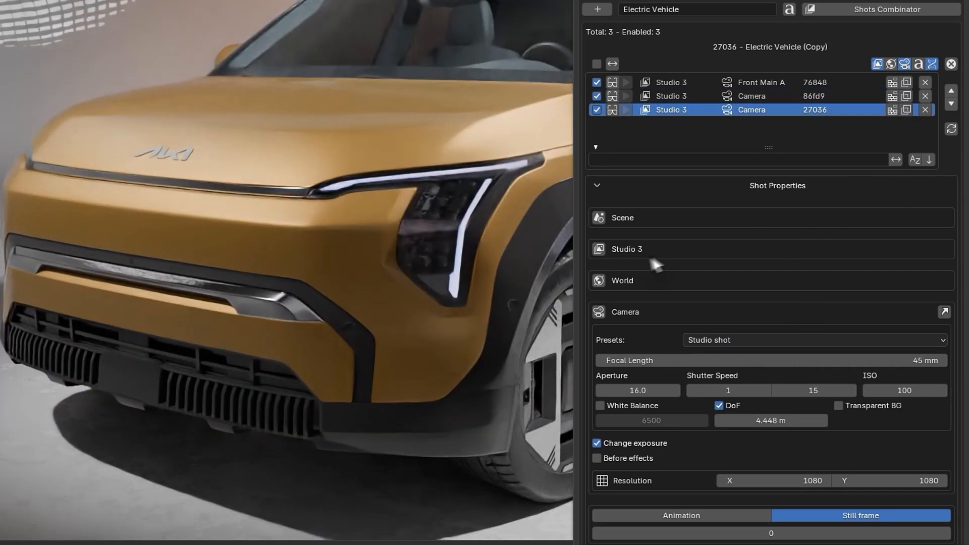
pyautogui.click(599, 311)
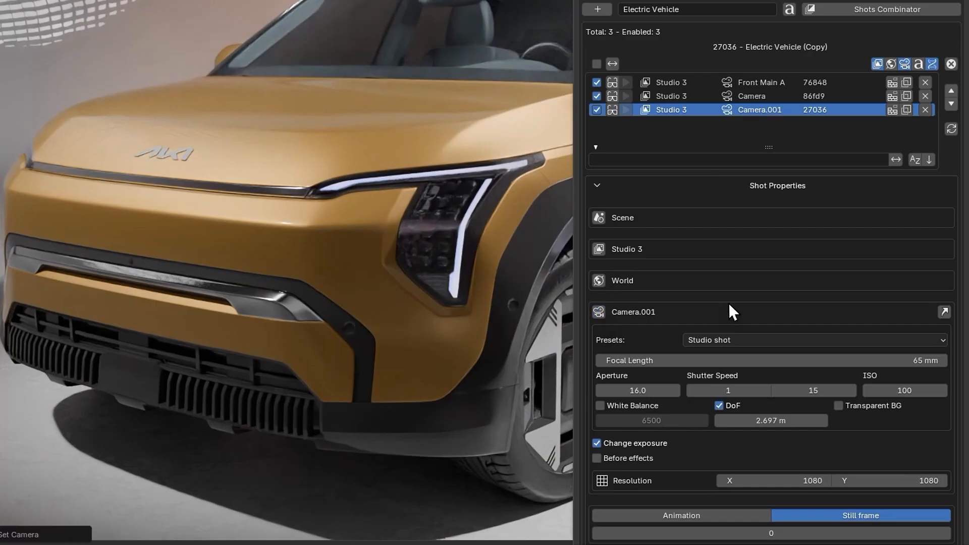
# Step: Set the copied shot's horizontal resolution to 1920 and its shutter speed to 1/30
pyautogui.click(811, 480)
pyautogui.write('1920')
pyautogui.press('Return')
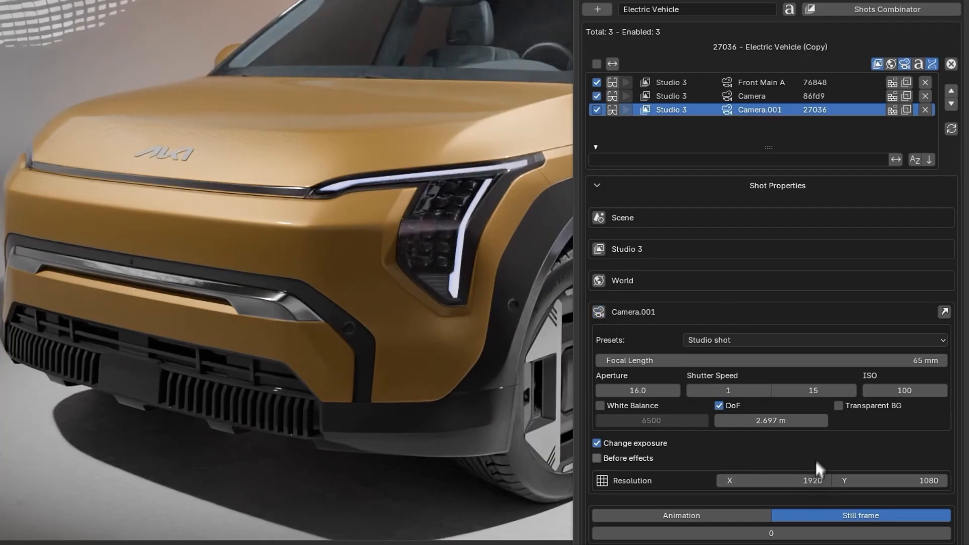
pyautogui.click(813, 390)
pyautogui.write('30')
pyautogui.press('Return')
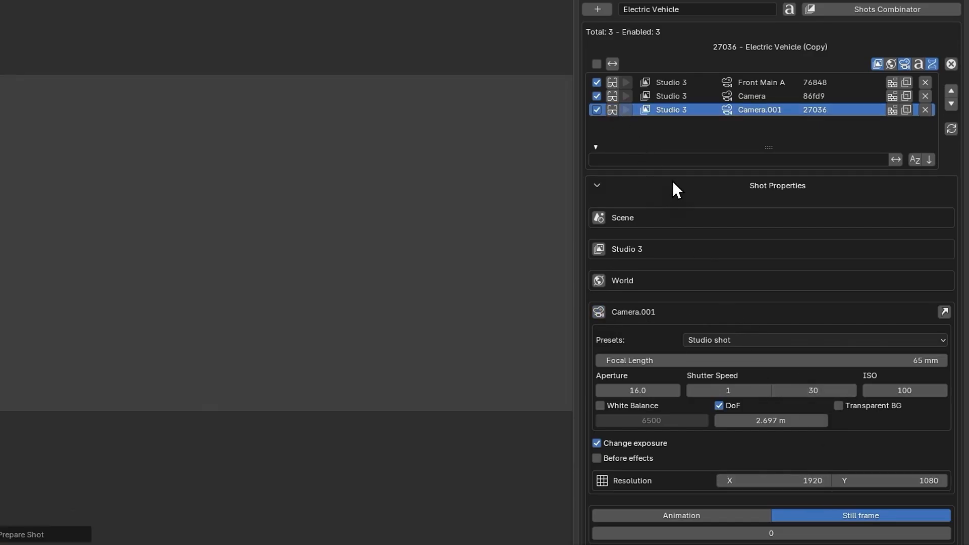
# Step: Transfer only the Shutter Speed to the enabled shots, and preview the Camera and Front Main A shots
pyautogui.click(944, 311)
pyautogui.click(878, 336)
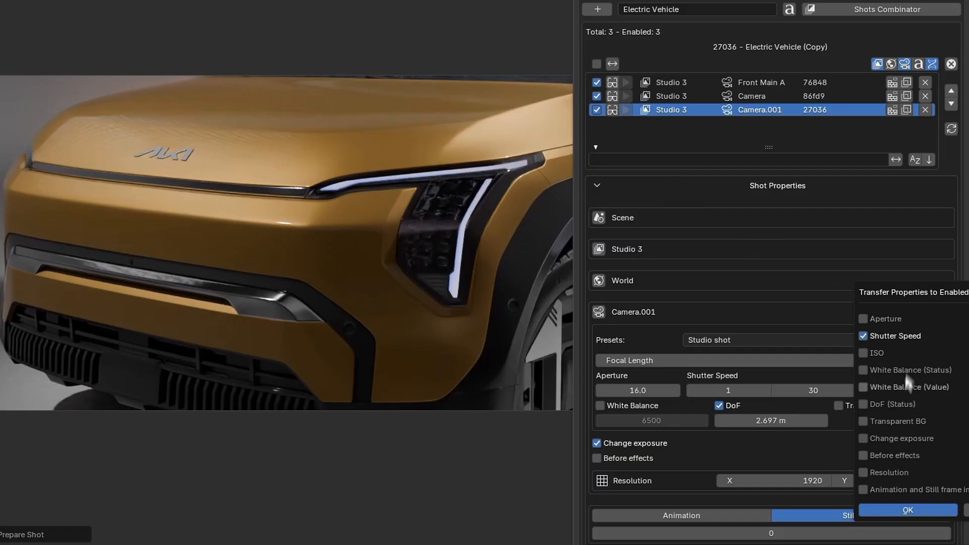
pyautogui.click(904, 510)
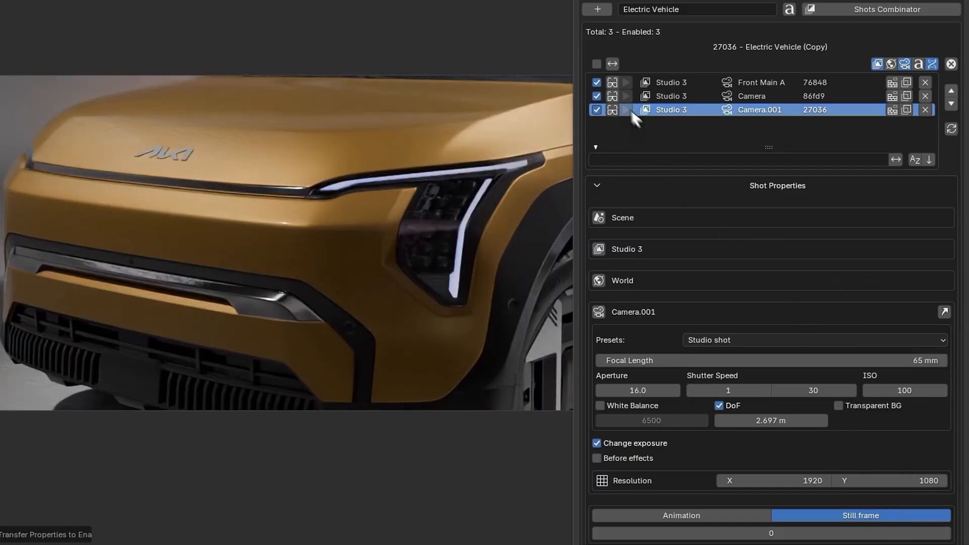
pyautogui.click(612, 97)
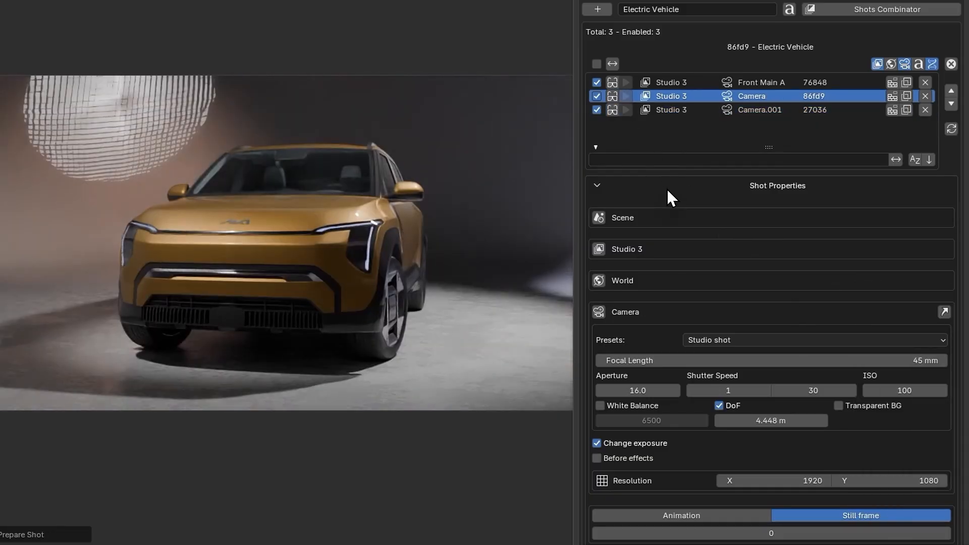
pyautogui.click(609, 82)
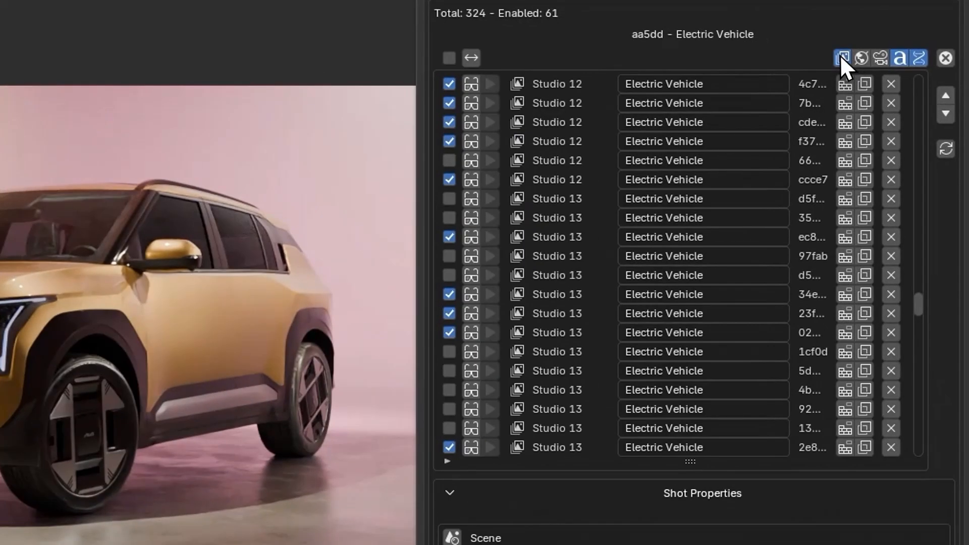
# Step: Show camera names instead of shot names in the shot list and disable every shot
pyautogui.click(902, 75)
pyautogui.click(908, 75)
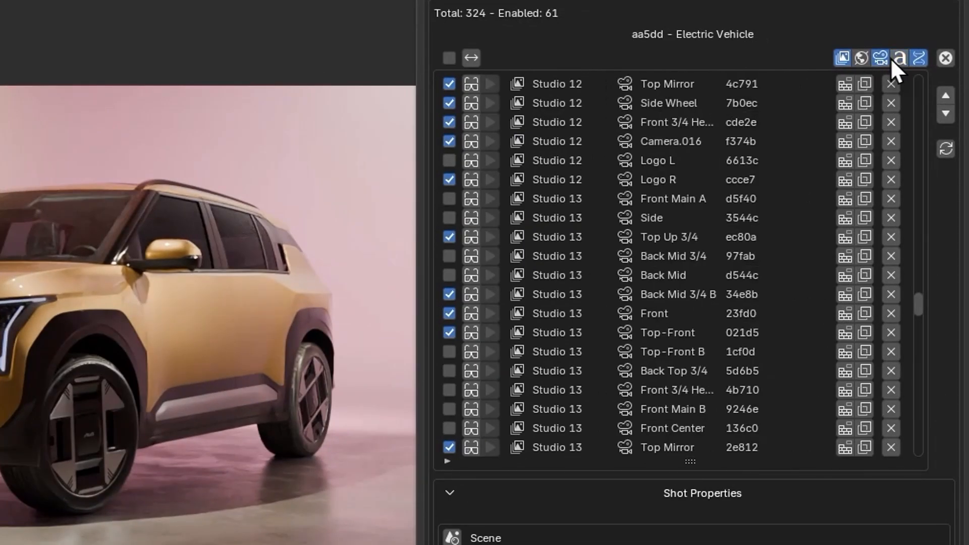
pyautogui.click(449, 57)
pyautogui.click(449, 57)
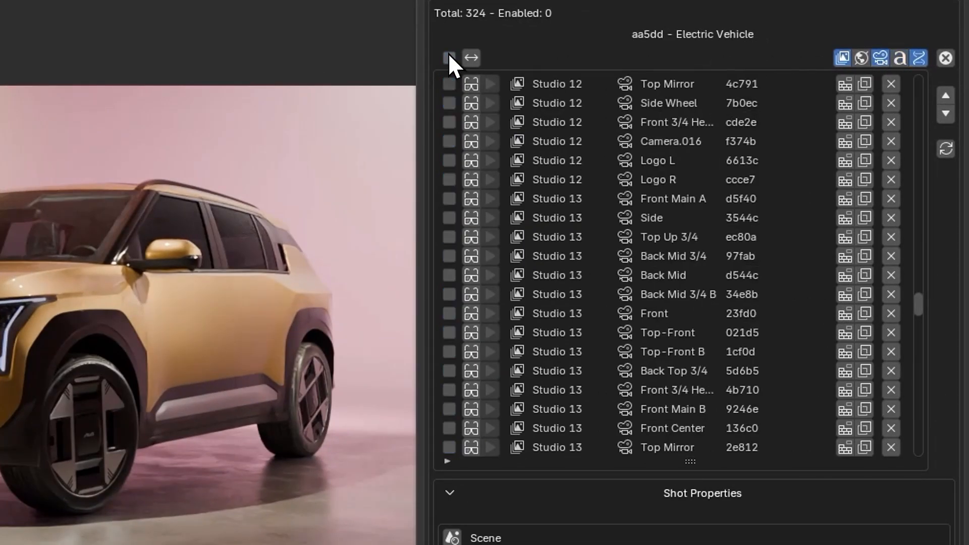
# Step: Filter the shot list by "front main a" and enable all the matching shots
pyautogui.click(446, 461)
pyautogui.click(470, 478)
pyautogui.write('front main')
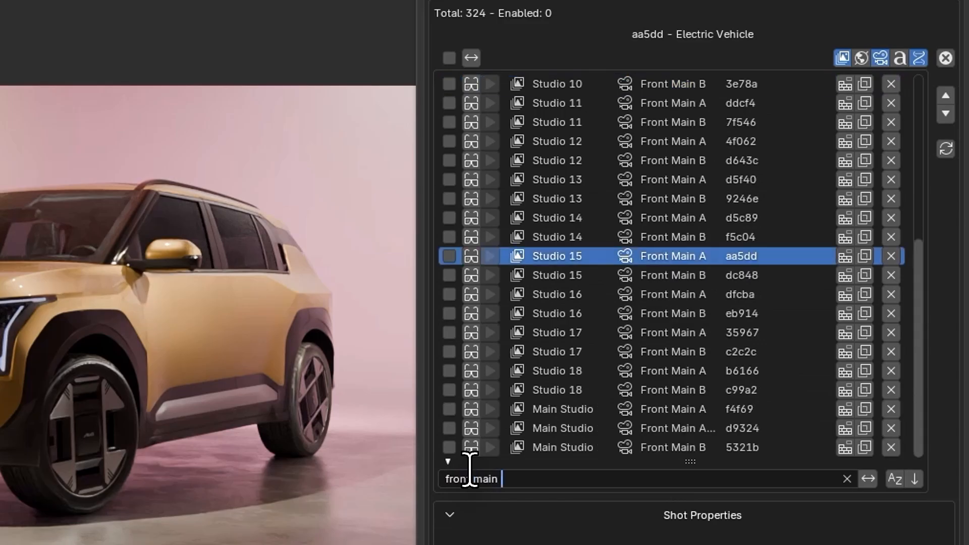
pyautogui.write(' a')
pyautogui.moveTo(449, 84); pyautogui.dragTo(457, 409)
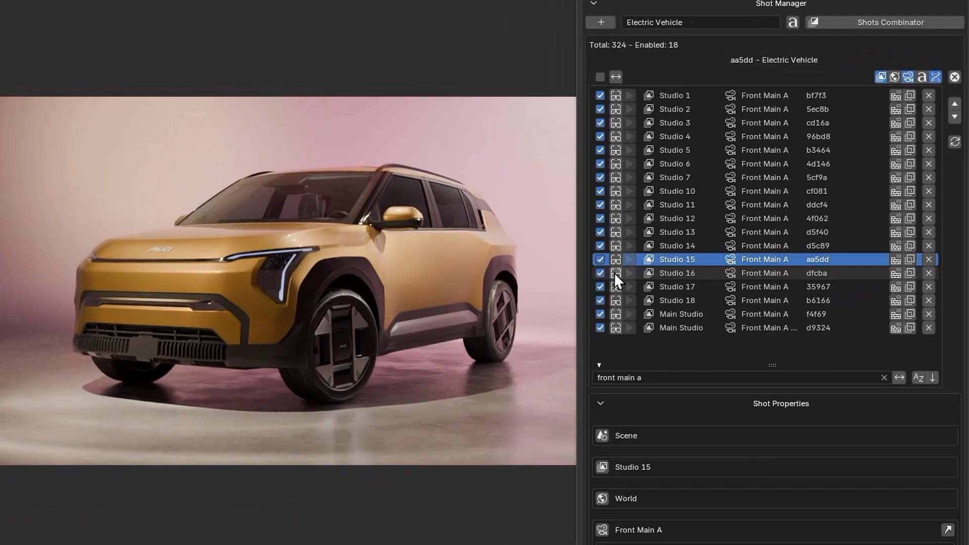
# Step: Preview the Front Main A shots of Studio 16, Studio 17 and Studio 14
pyautogui.click(660, 272)
pyautogui.click(683, 286)
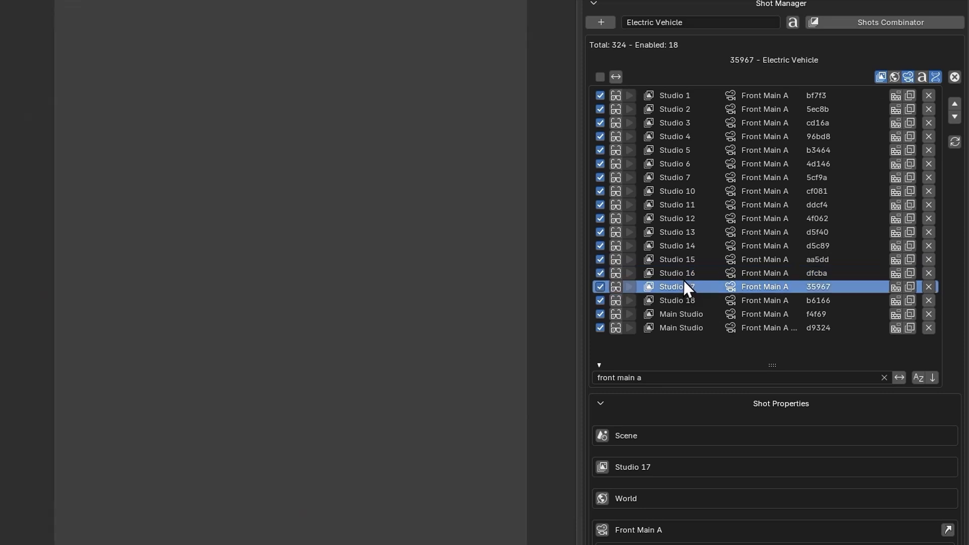
pyautogui.click(681, 246)
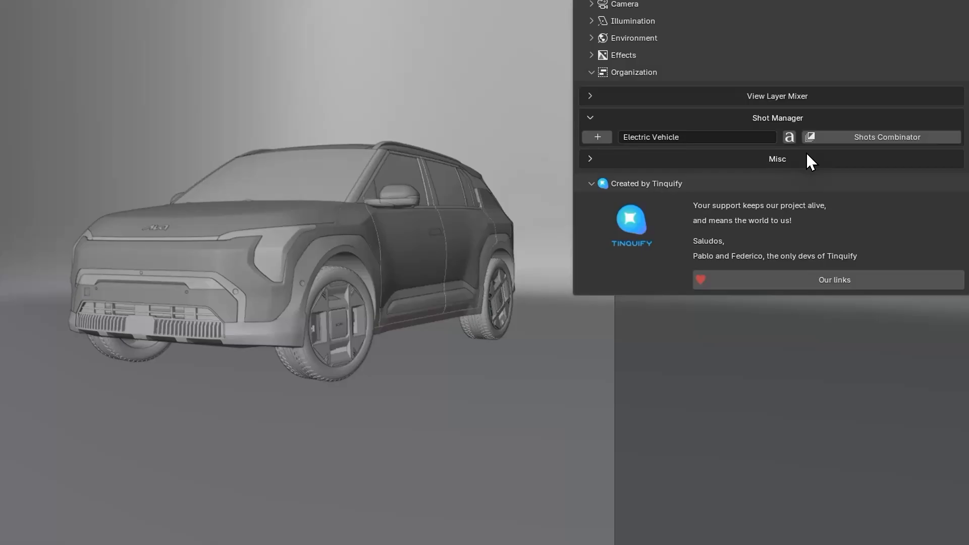
# Step: Open the Shots Combinator and include the view layers Studio 1, 2, 3, 6 and 7
pyautogui.click(841, 137)
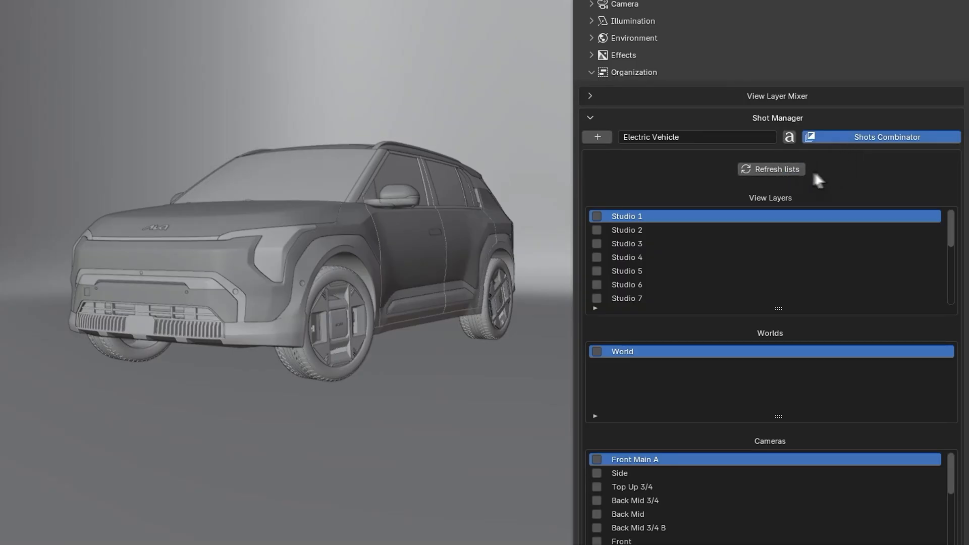
pyautogui.moveTo(884, 183); pyautogui.dragTo(905, 94, button='middle')
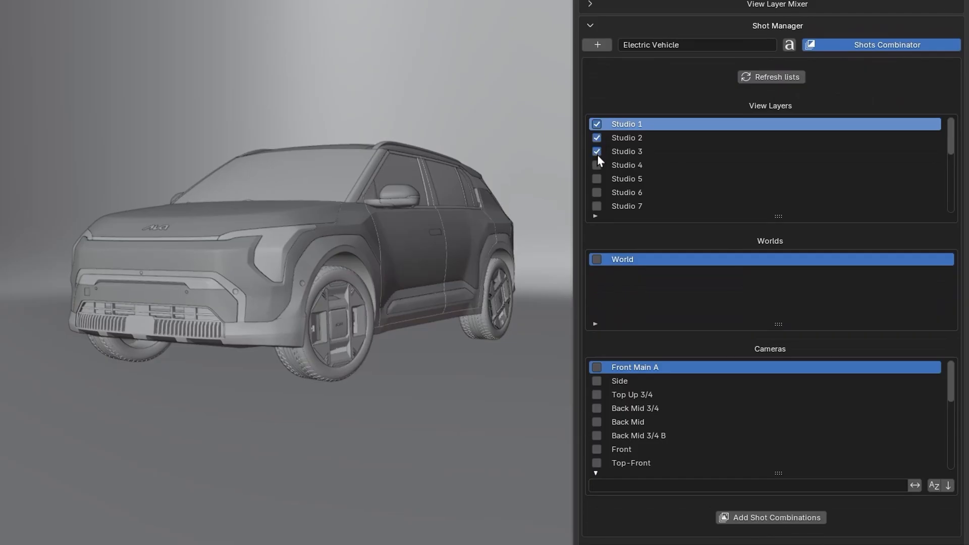
pyautogui.click(596, 192)
pyautogui.click(596, 206)
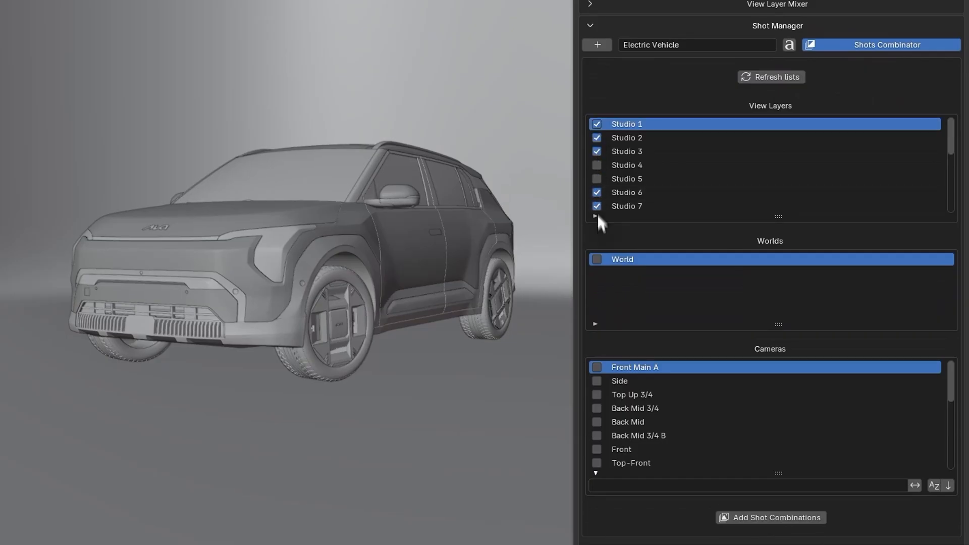
# Step: Include World and the cameras Front Main A through Back Mid 3/4 B plus Top-Front, add the shot combinations, and close the combinator
pyautogui.click(596, 260)
pyautogui.moveTo(598, 370); pyautogui.dragTo(599, 427)
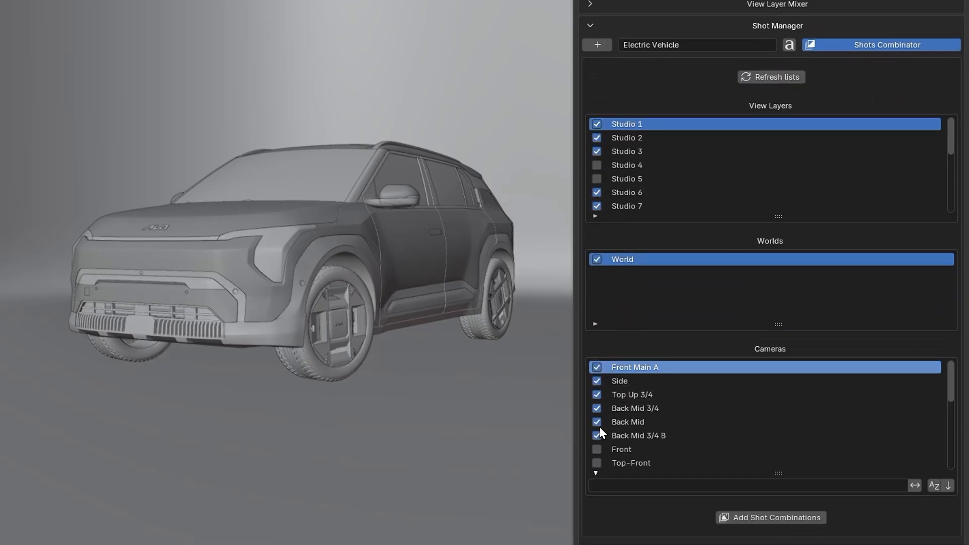
pyautogui.click(598, 462)
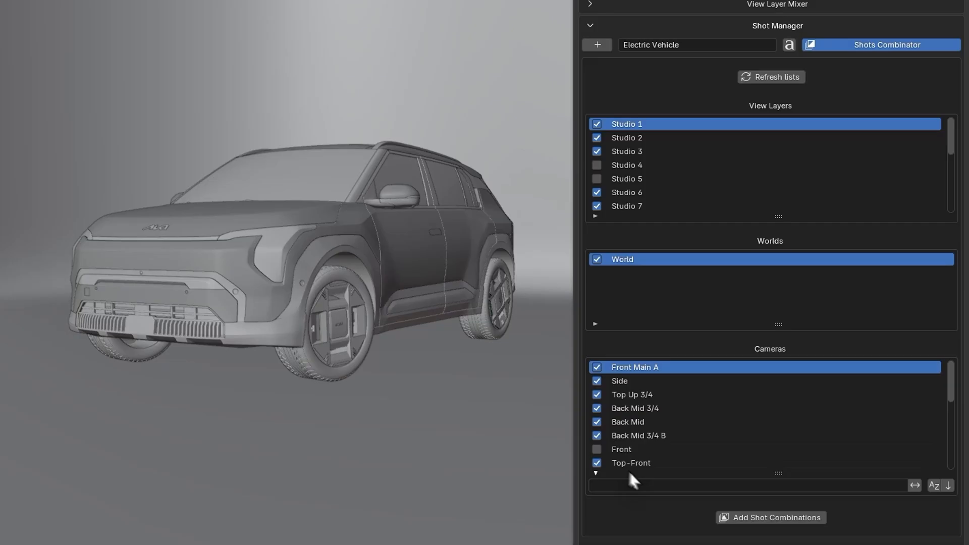
pyautogui.click(726, 515)
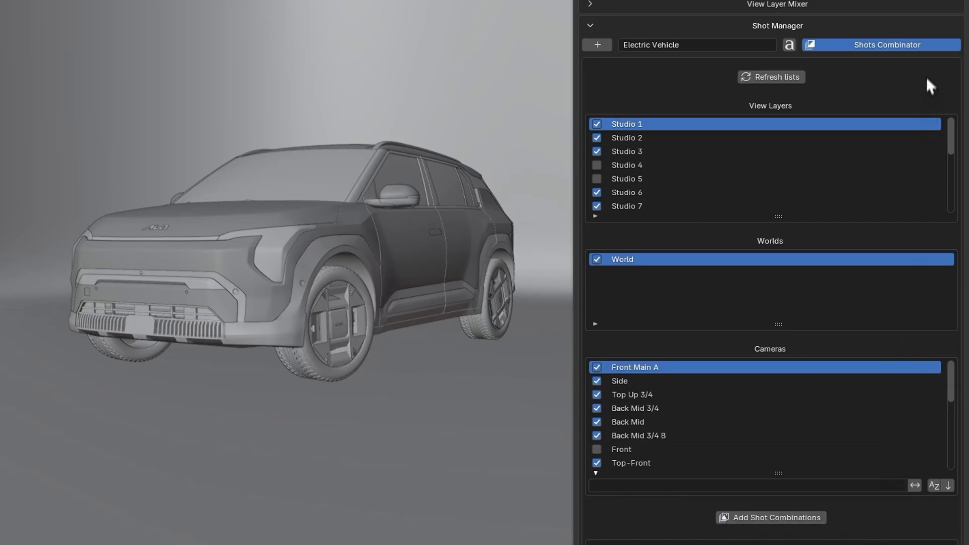
pyautogui.click(931, 48)
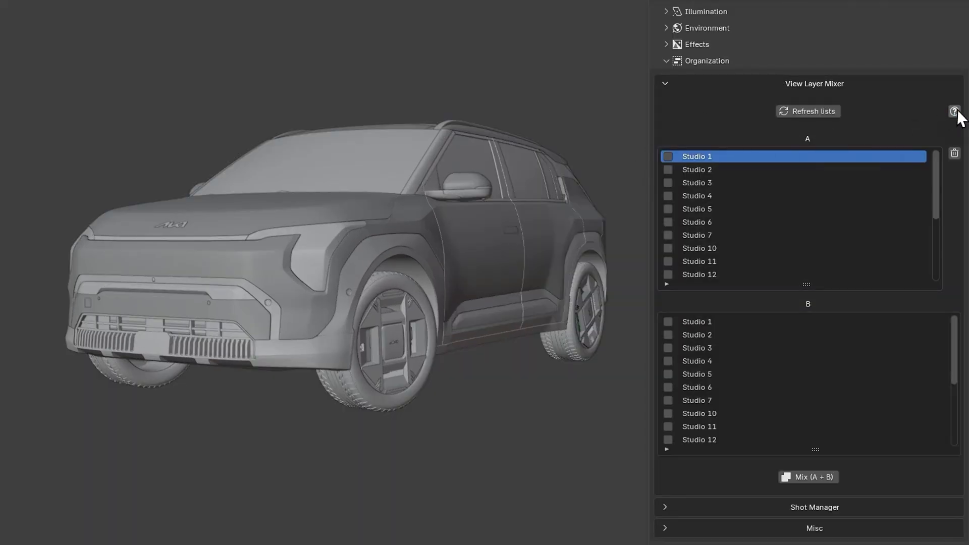
# Step: Mix the view layers Studio 1, 2, 4 and 5 from list A with Car Main and Car Variant from list B
pyautogui.moveTo(954, 112)
pyautogui.click(668, 156)
pyautogui.click(668, 169)
pyautogui.click(668, 195)
pyautogui.click(668, 209)
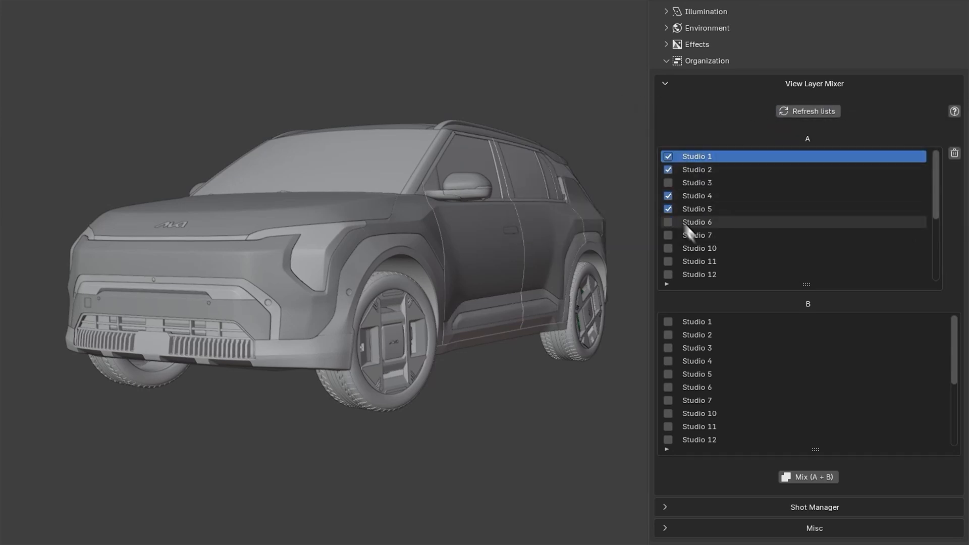
pyautogui.scroll(-5, 798, 362)
pyautogui.click(668, 440)
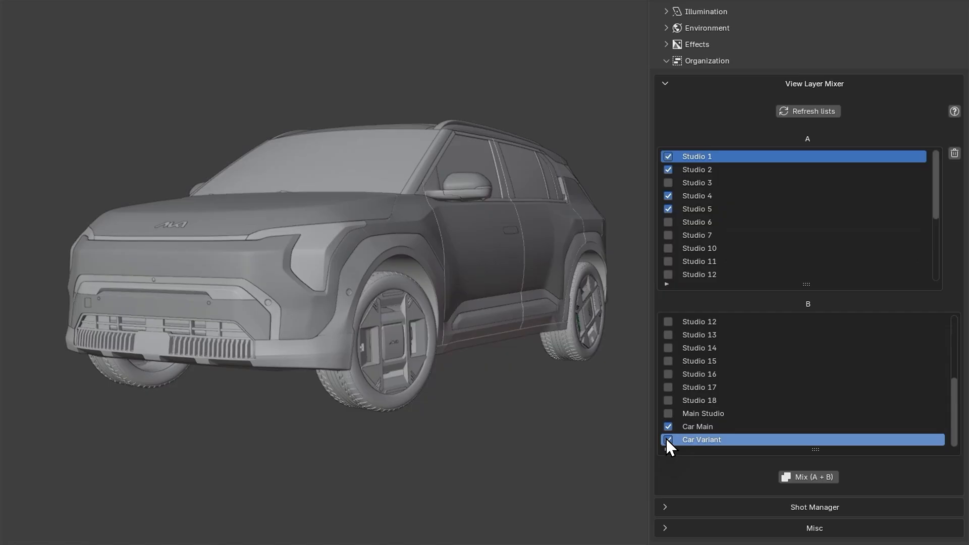
pyautogui.click(786, 477)
pyautogui.scroll(-8, 843, 226)
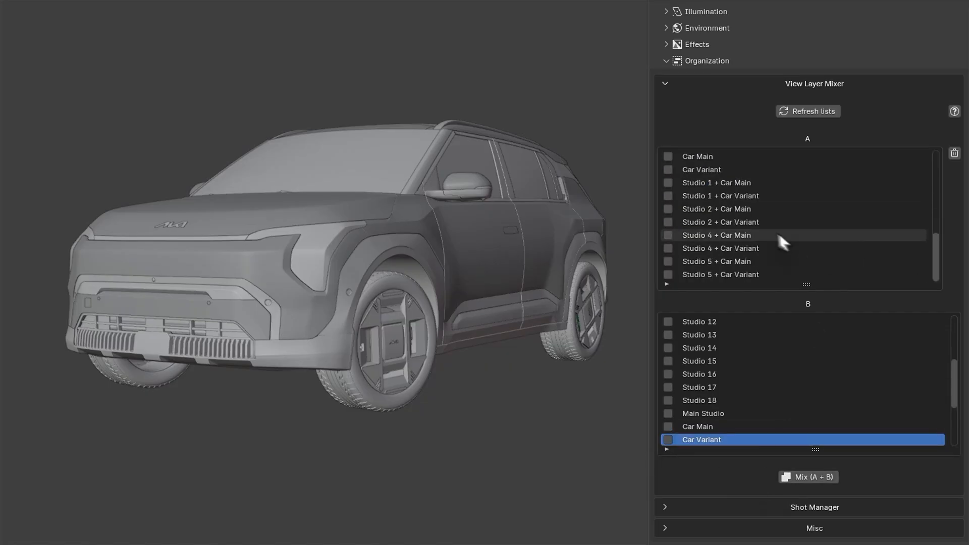
# Step: Delete the marked mixed view layers from list A of the View Layer Mixer
pyautogui.click(953, 154)
pyautogui.click(829, 198)
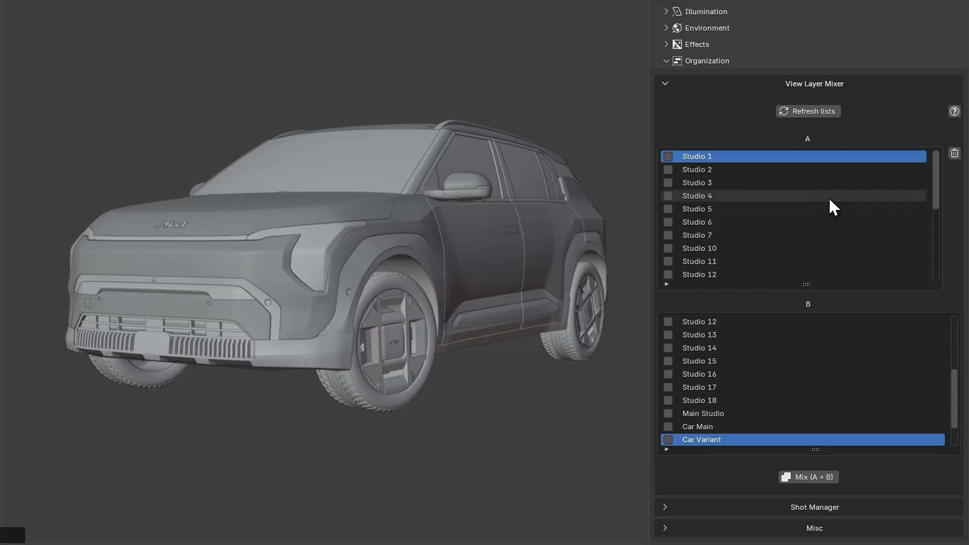
pyautogui.scroll(-10, 829, 197)
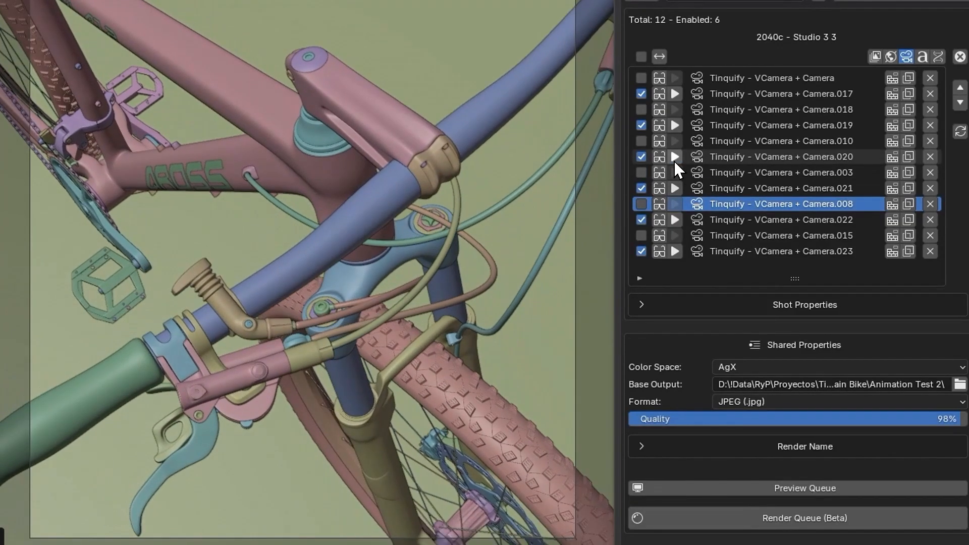
# Step: Preview the queue of enabled bike shots in the Shot Manager
pyautogui.click(799, 490)
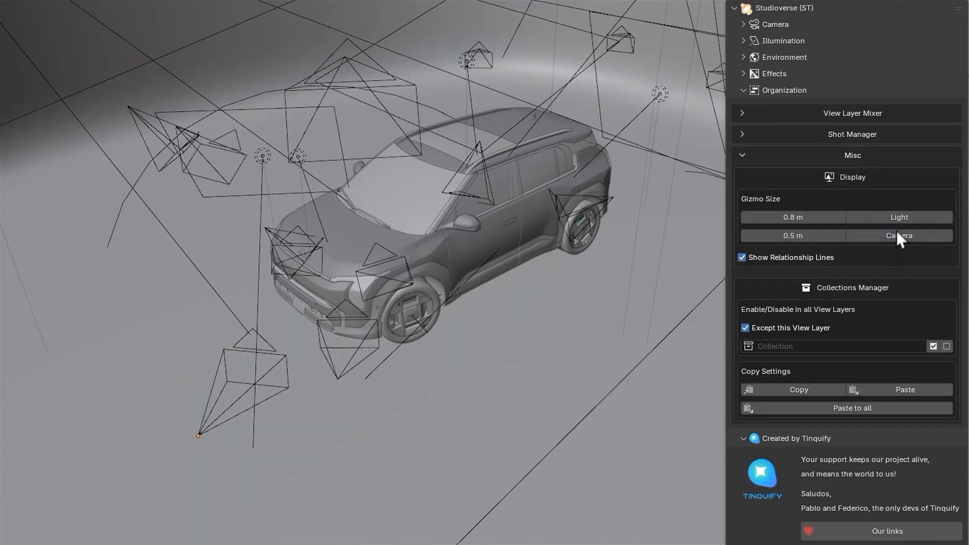
# Step: Apply a gizmo size of 0.8 m to the lights and 0.5 m to the cameras
pyautogui.click(902, 217)
pyautogui.click(880, 240)
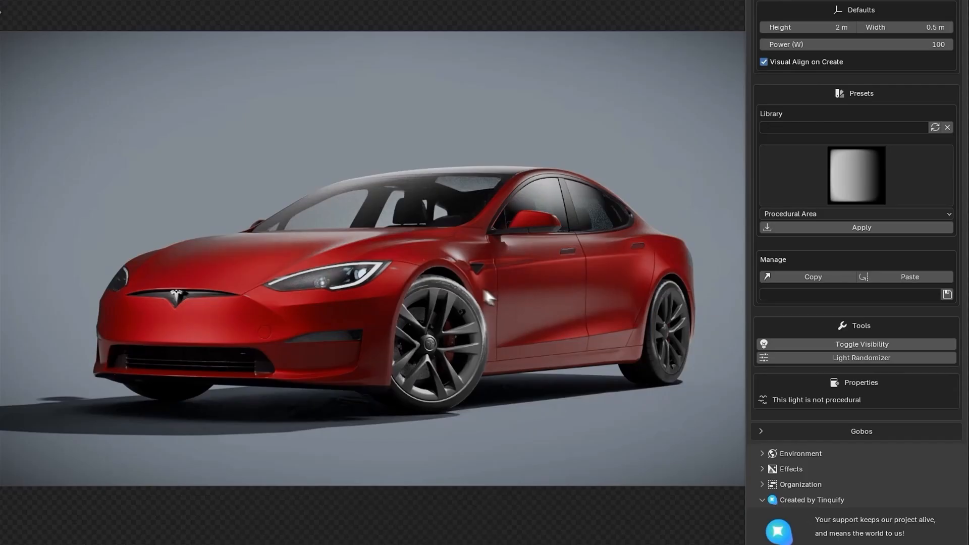
# Step: Create an area light in the red car scene with visual alignment on creation
pyautogui.hotkey('shift', 'l')
pyautogui.click(387, 272)
pyautogui.click(454, 275)
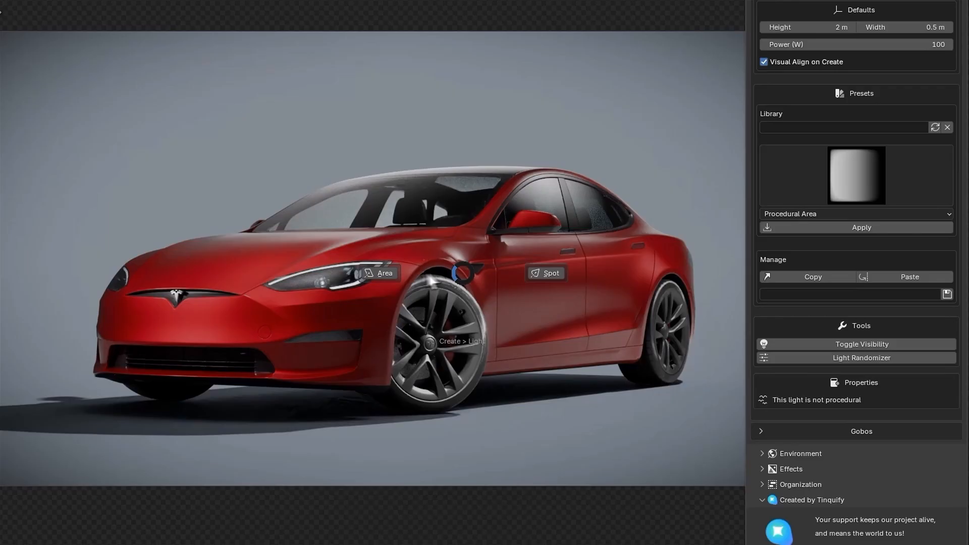
pyautogui.click(381, 273)
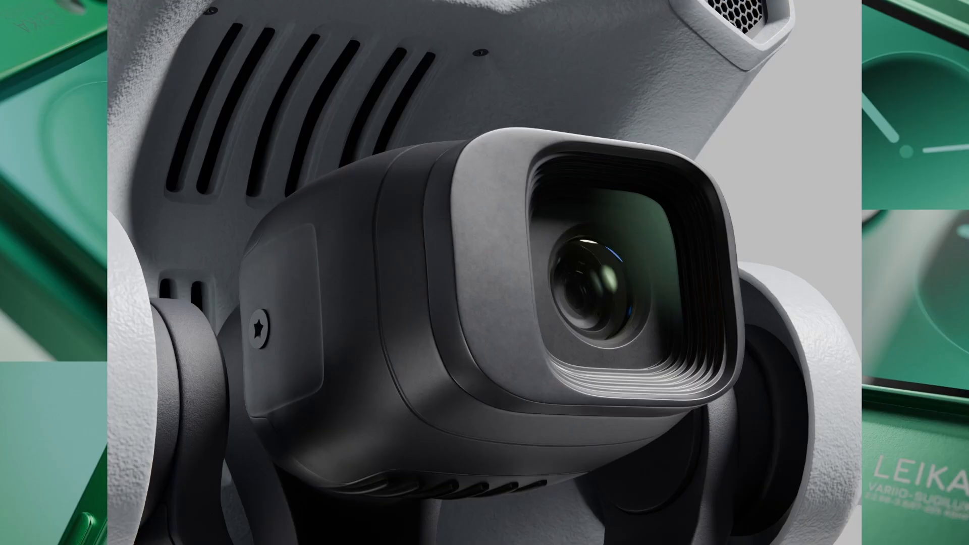